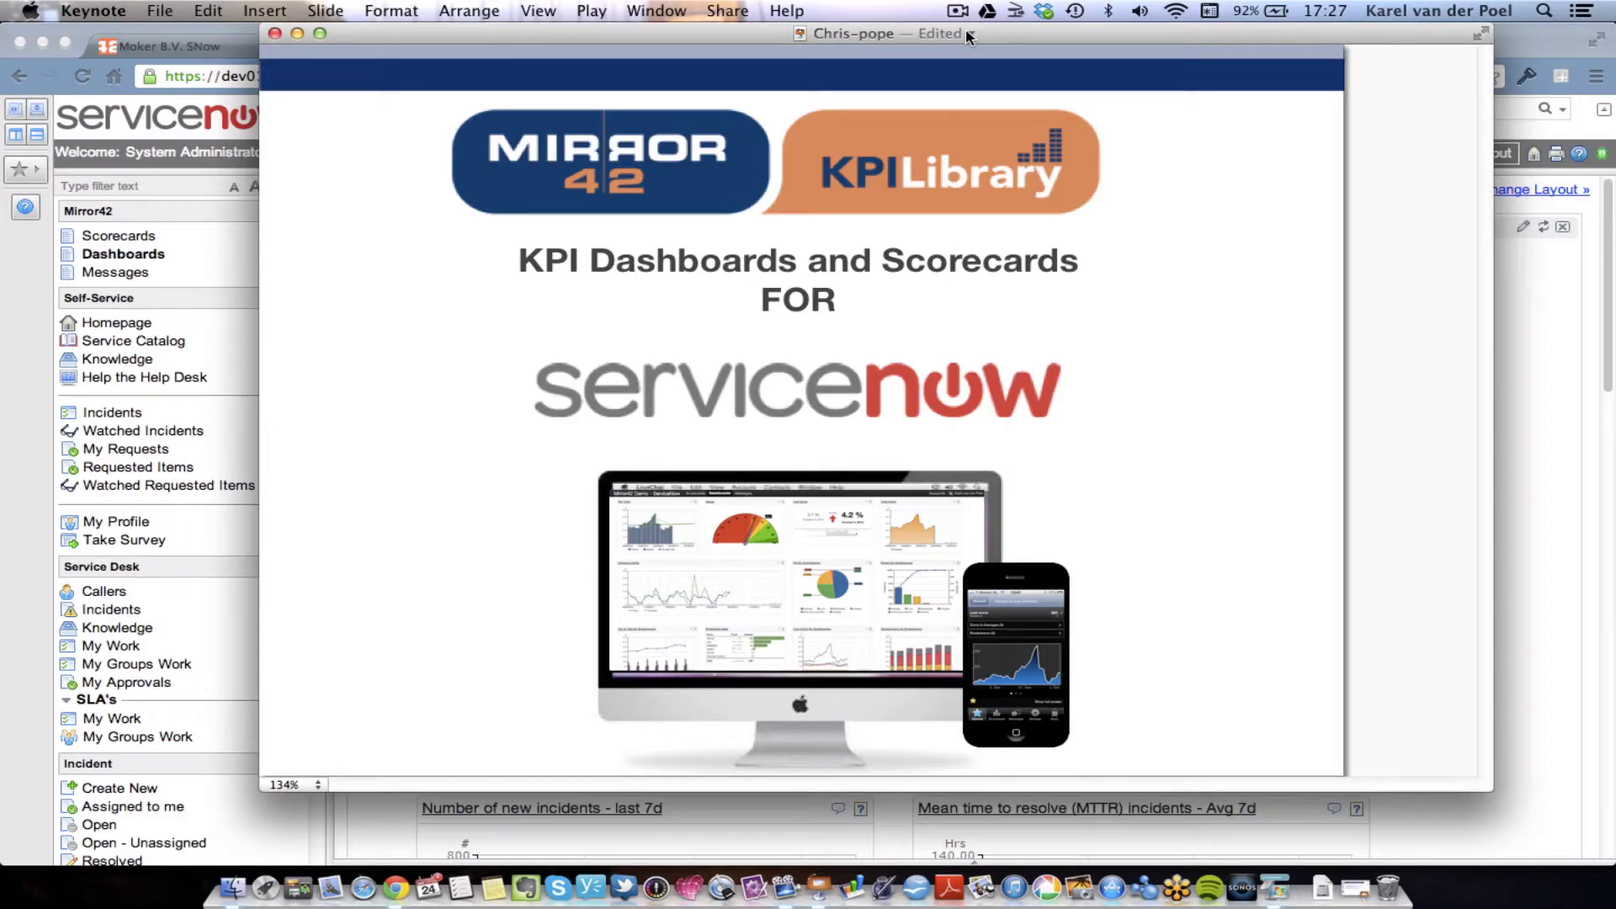
# - Advance Keynote to the 'Mirror42 for ServiceNow' overview slide
pyautogui.press('Right')
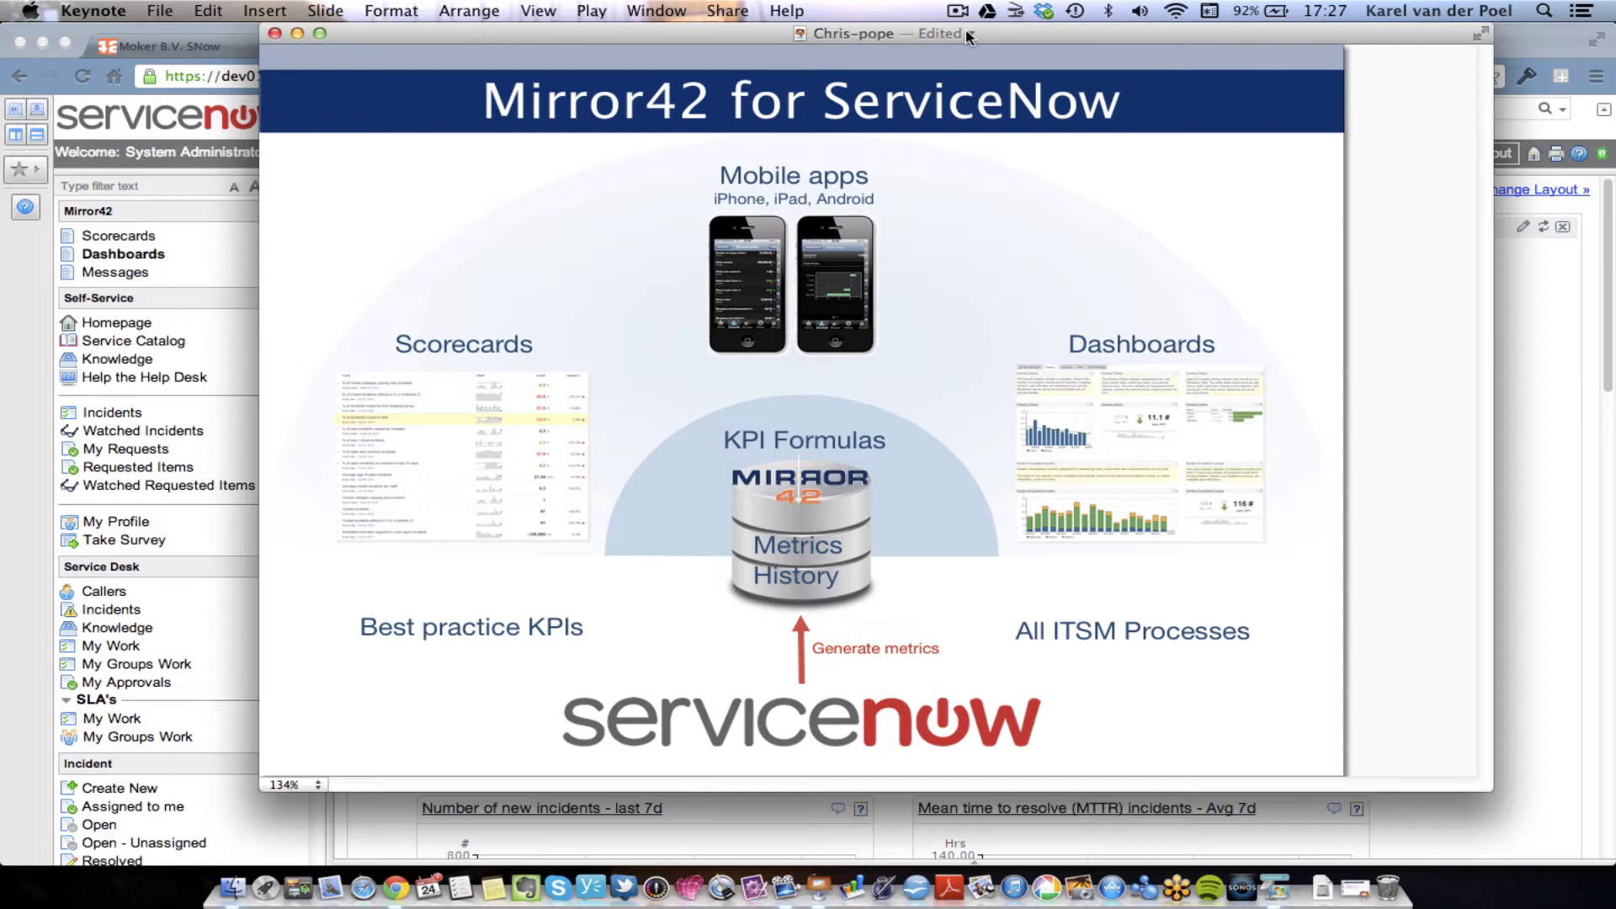
# - Minimize Keynote, keep Incident Management as the dashboard, and scroll through its widgets and back
pyautogui.click(297, 33)
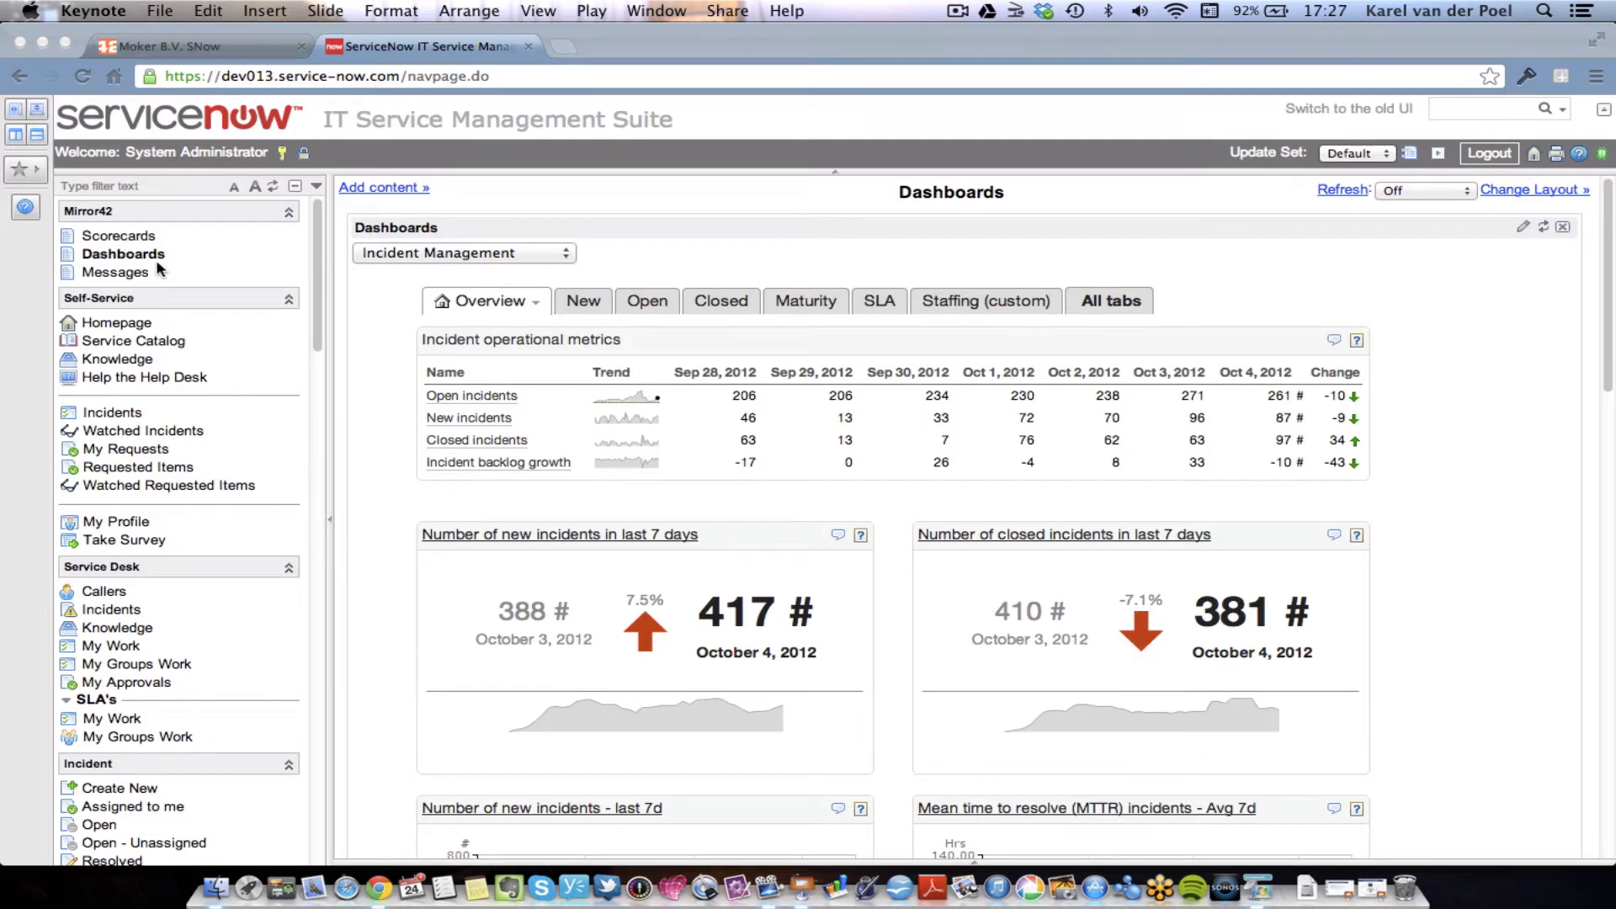
pyautogui.click(425, 257)
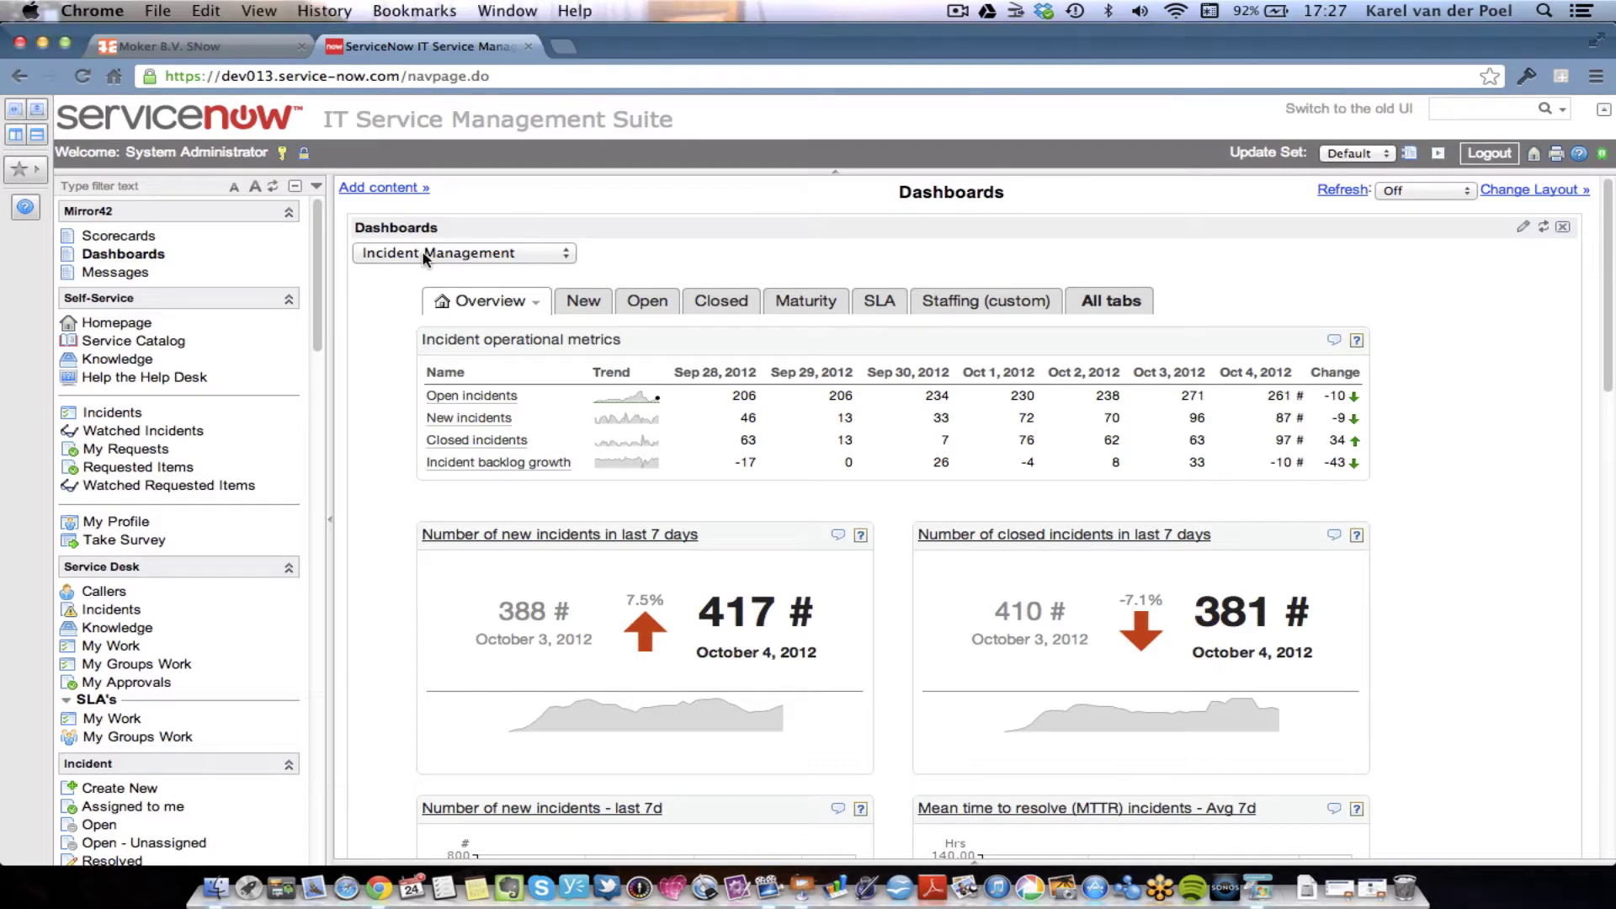
pyautogui.click(538, 254)
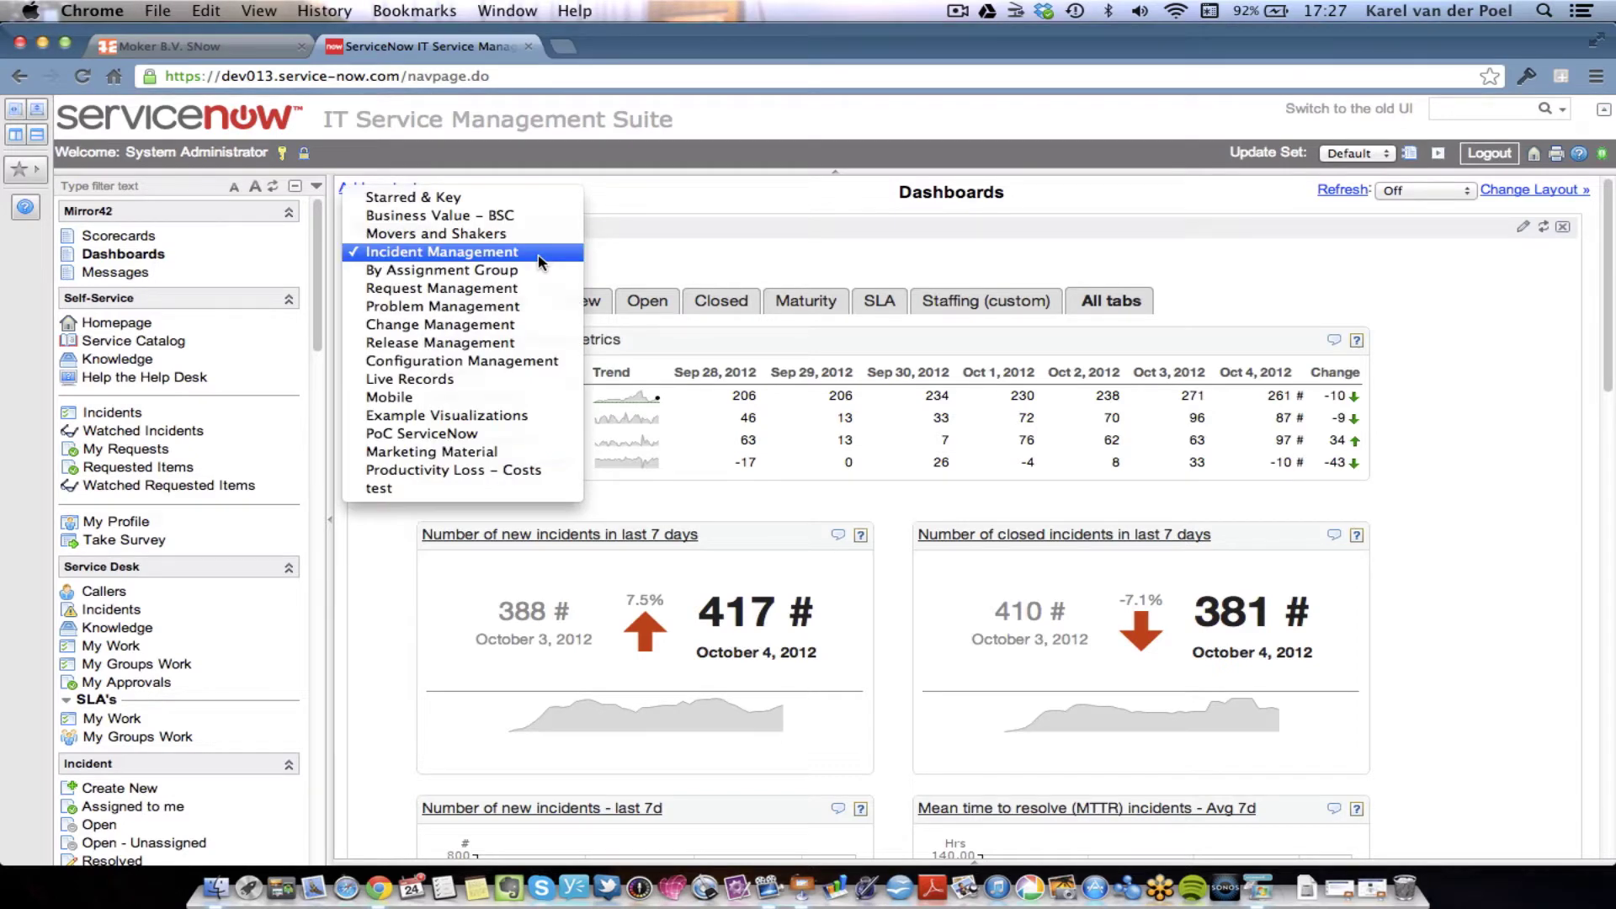
pyautogui.click(539, 255)
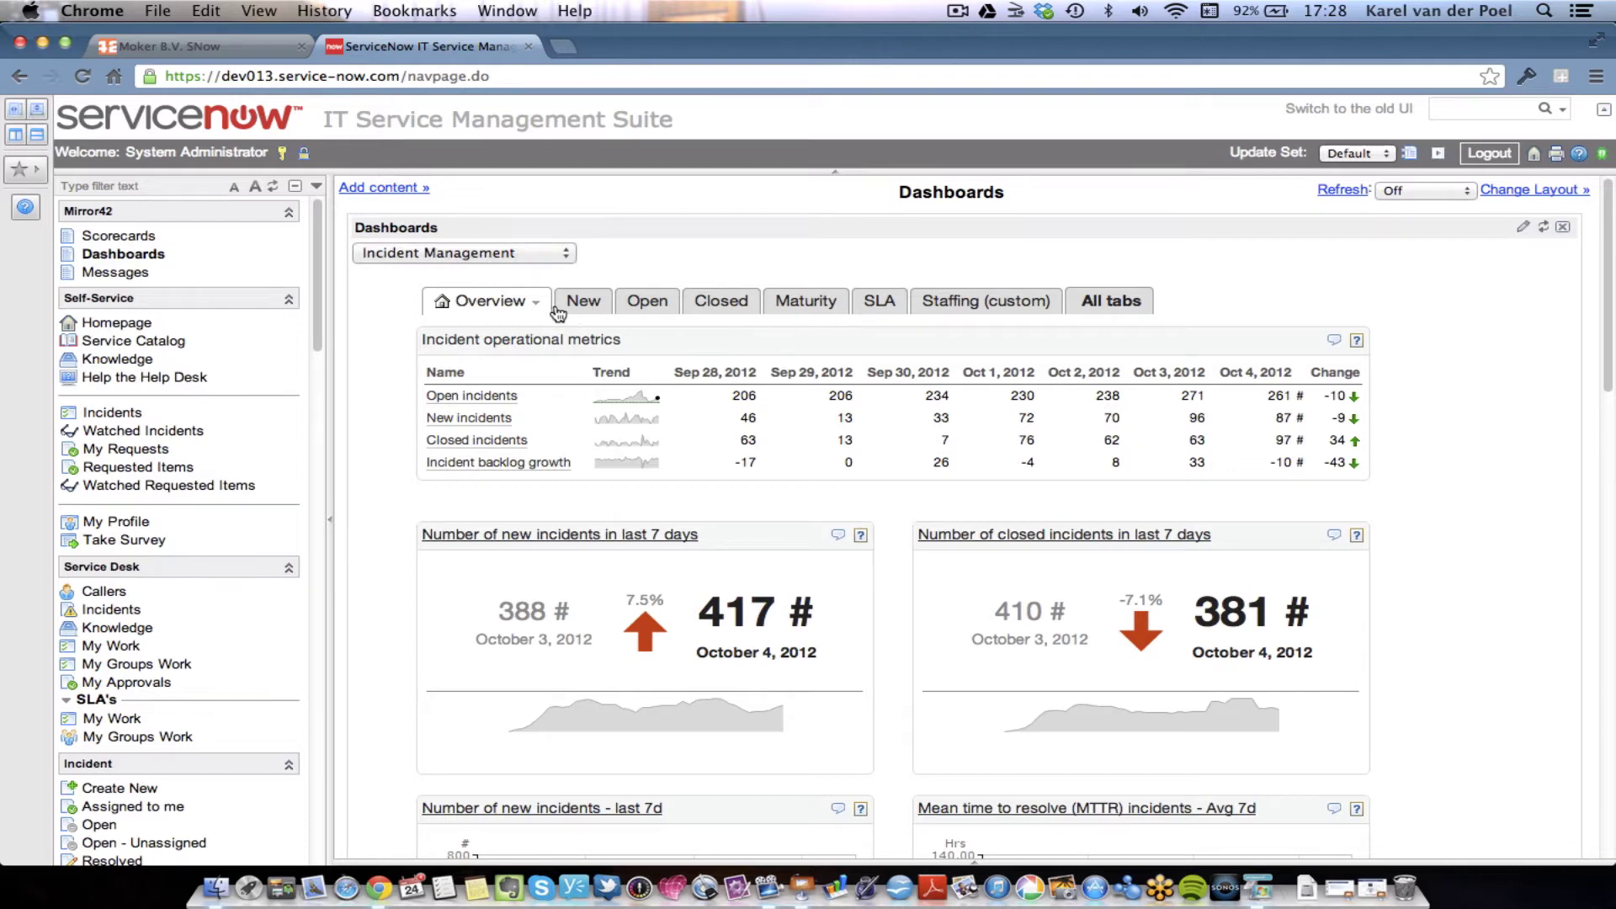
pyautogui.scroll(-10, 1498, 462)
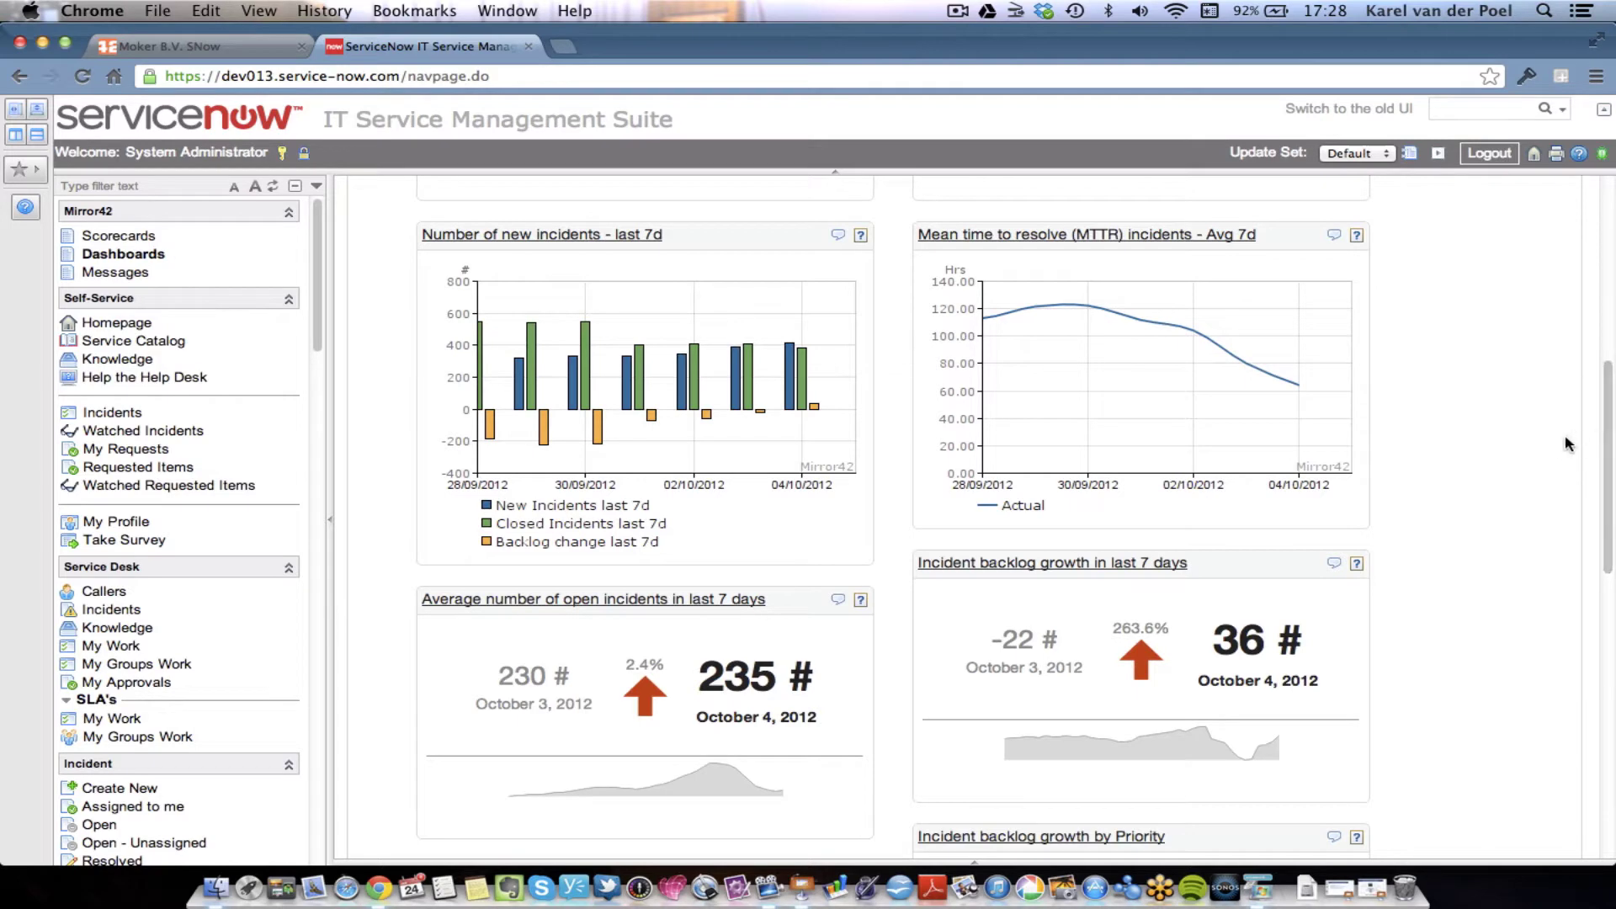
pyautogui.scroll(10, 1567, 453)
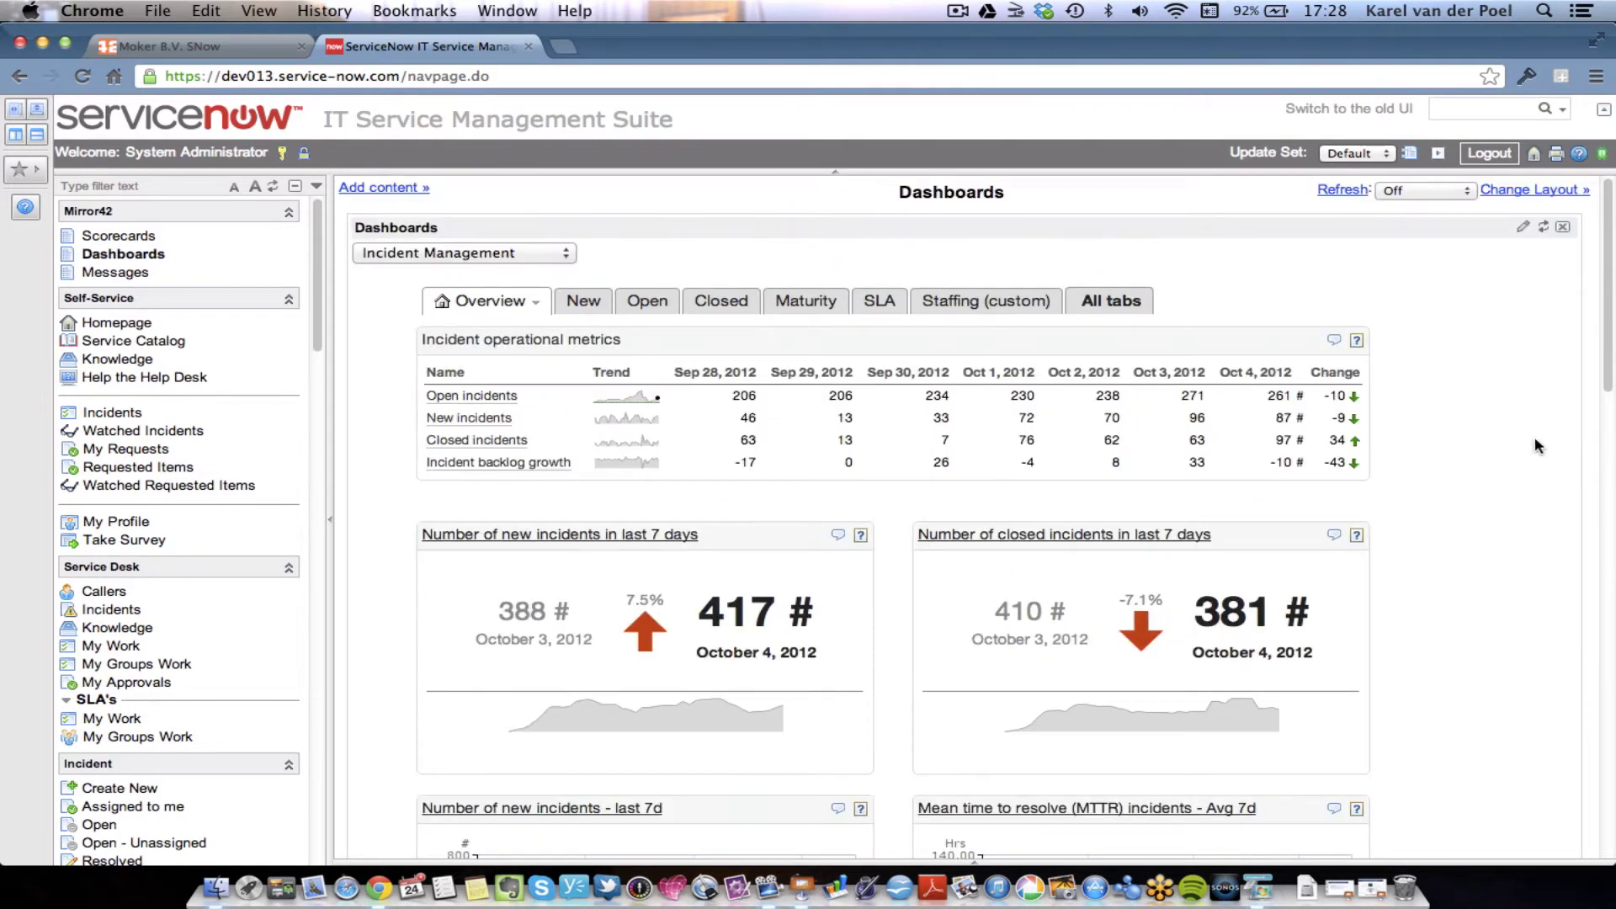
# - Chart Open incidents as one-month bars with a trend line, aggregated as 7 days running AVERAGE
pyautogui.click(493, 402)
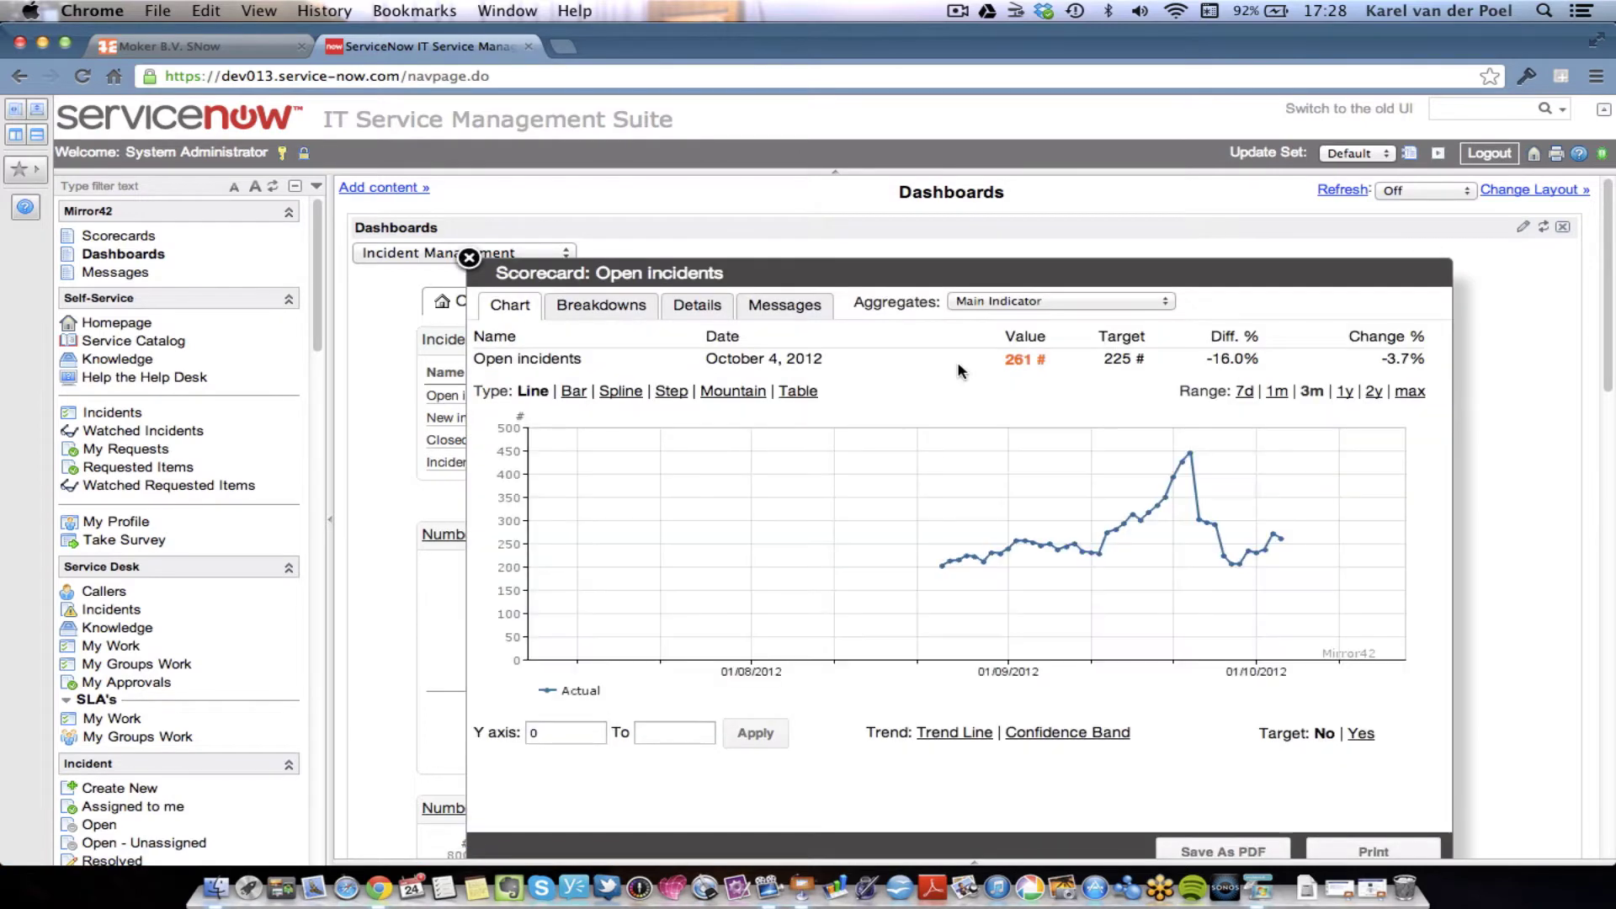
pyautogui.click(1277, 392)
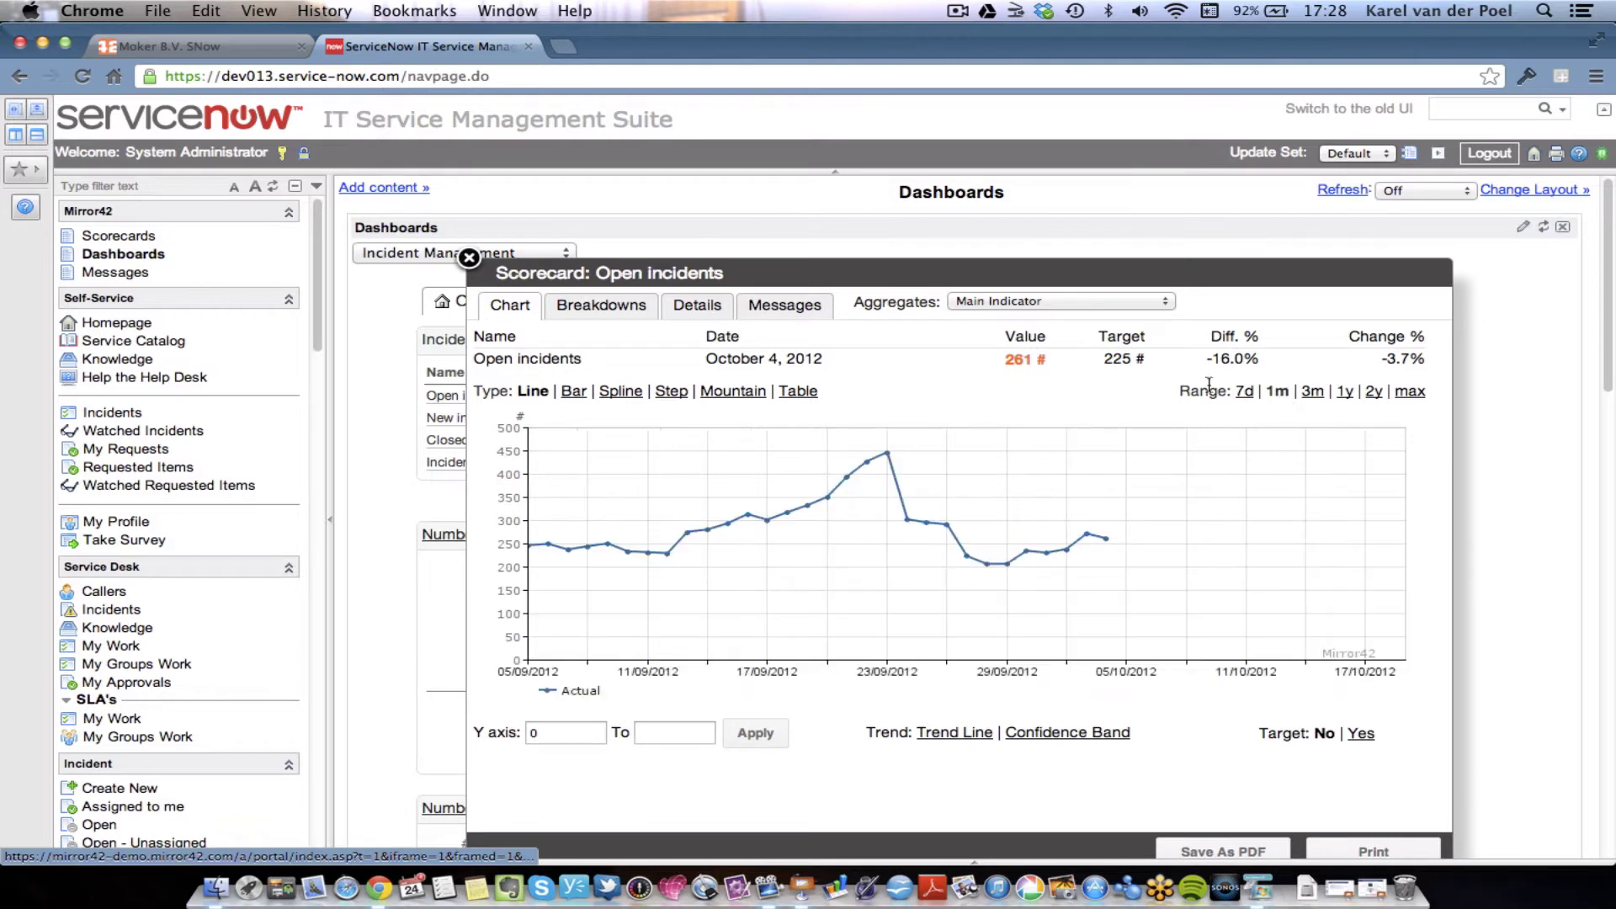
pyautogui.click(576, 392)
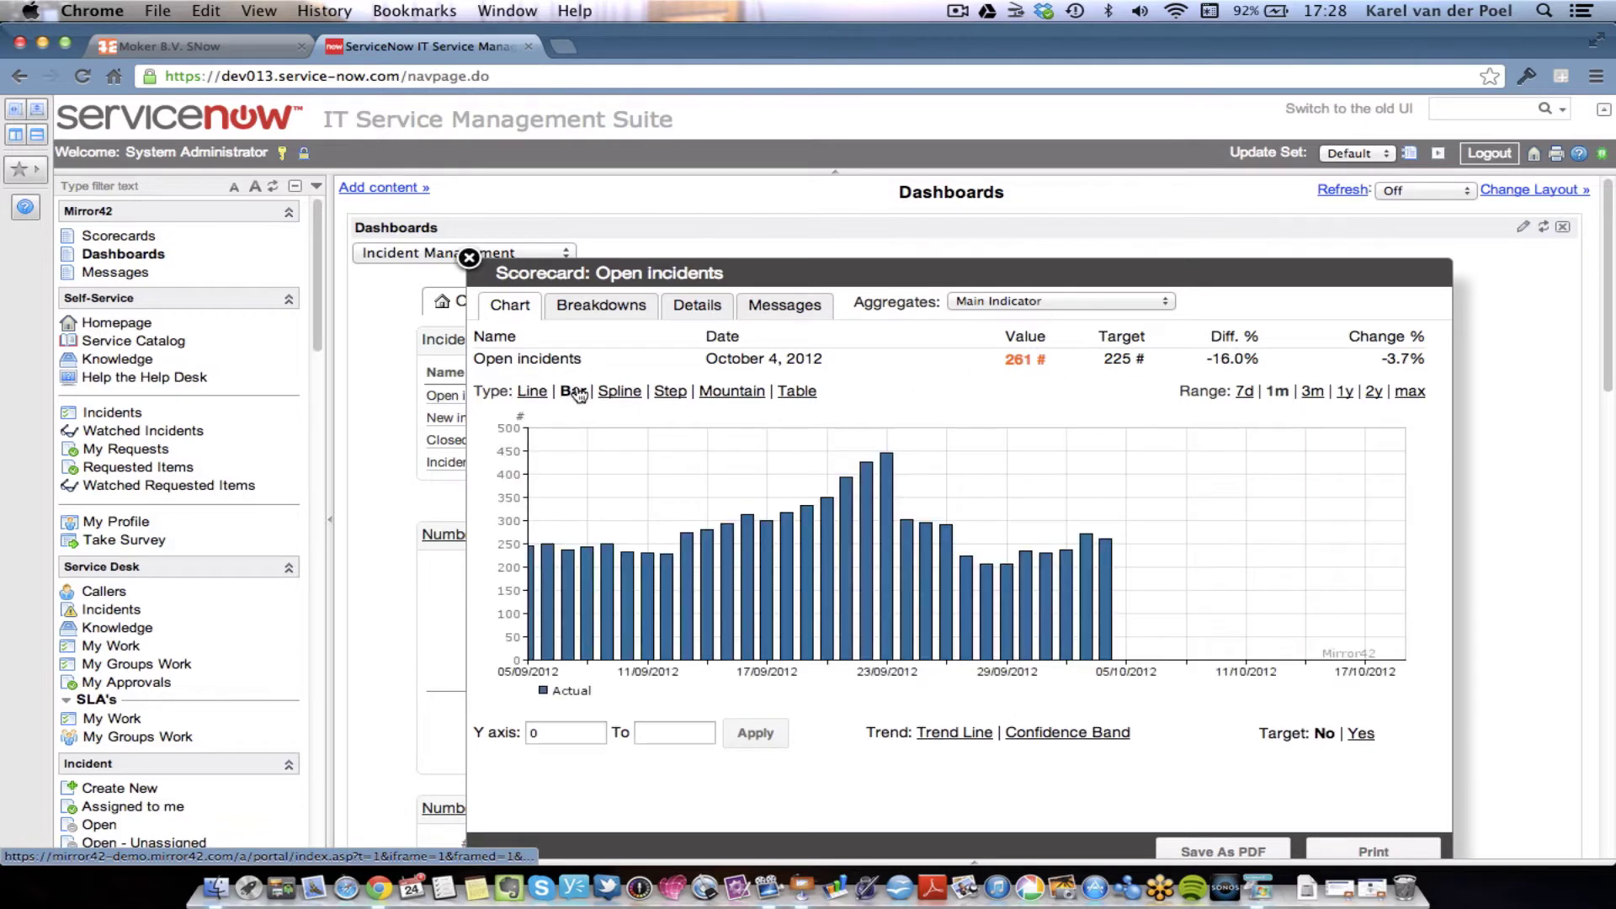
pyautogui.click(963, 734)
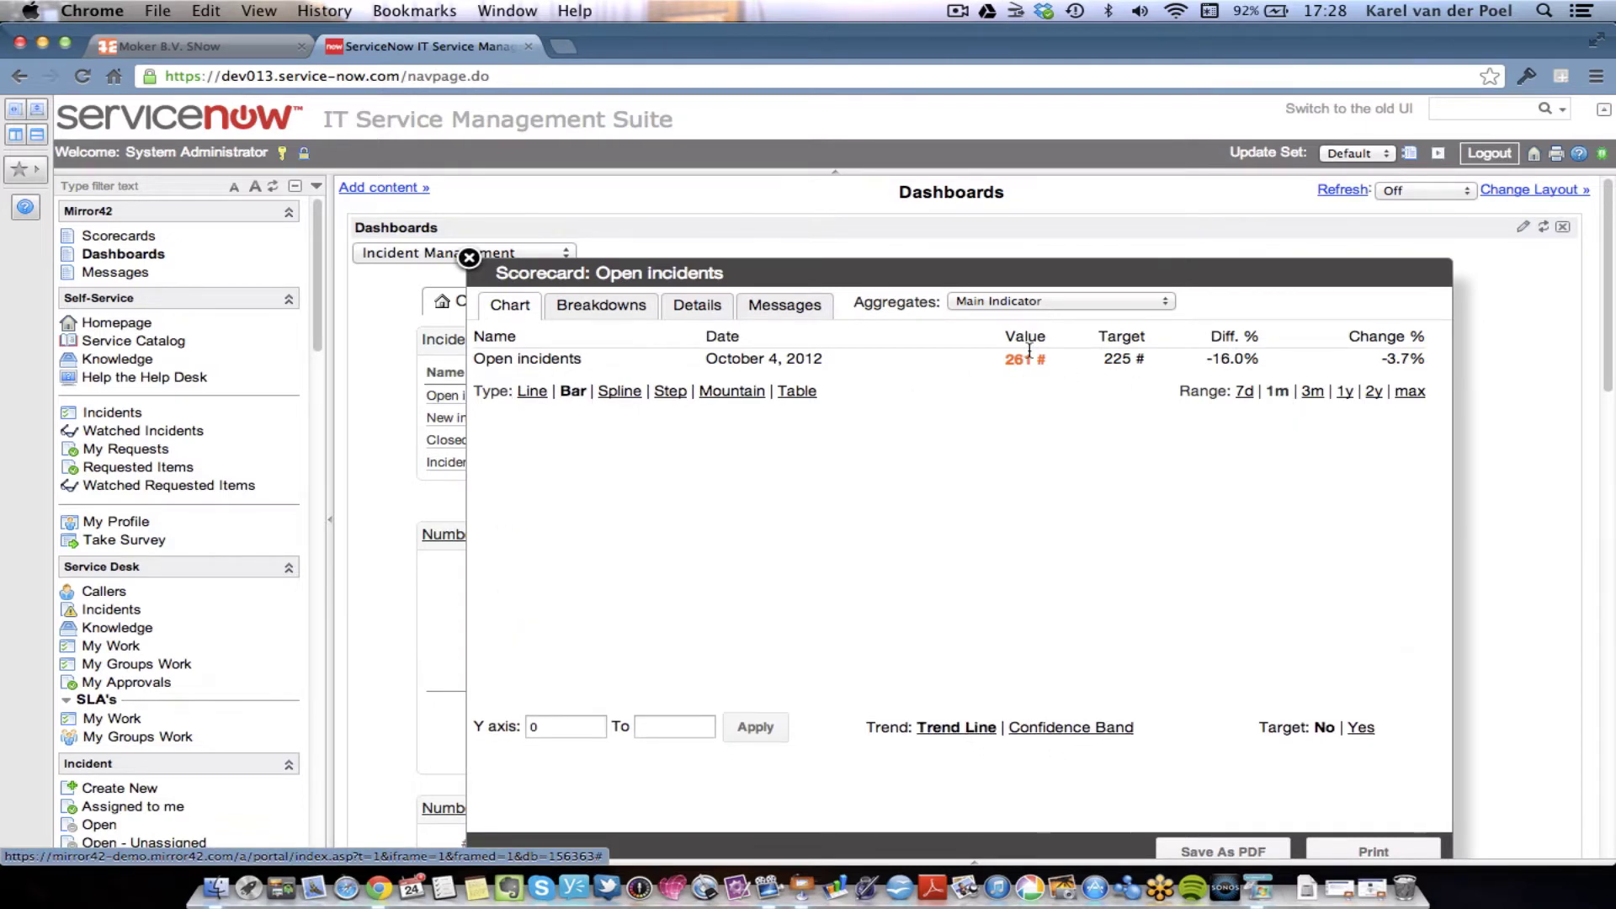
pyautogui.click(1044, 301)
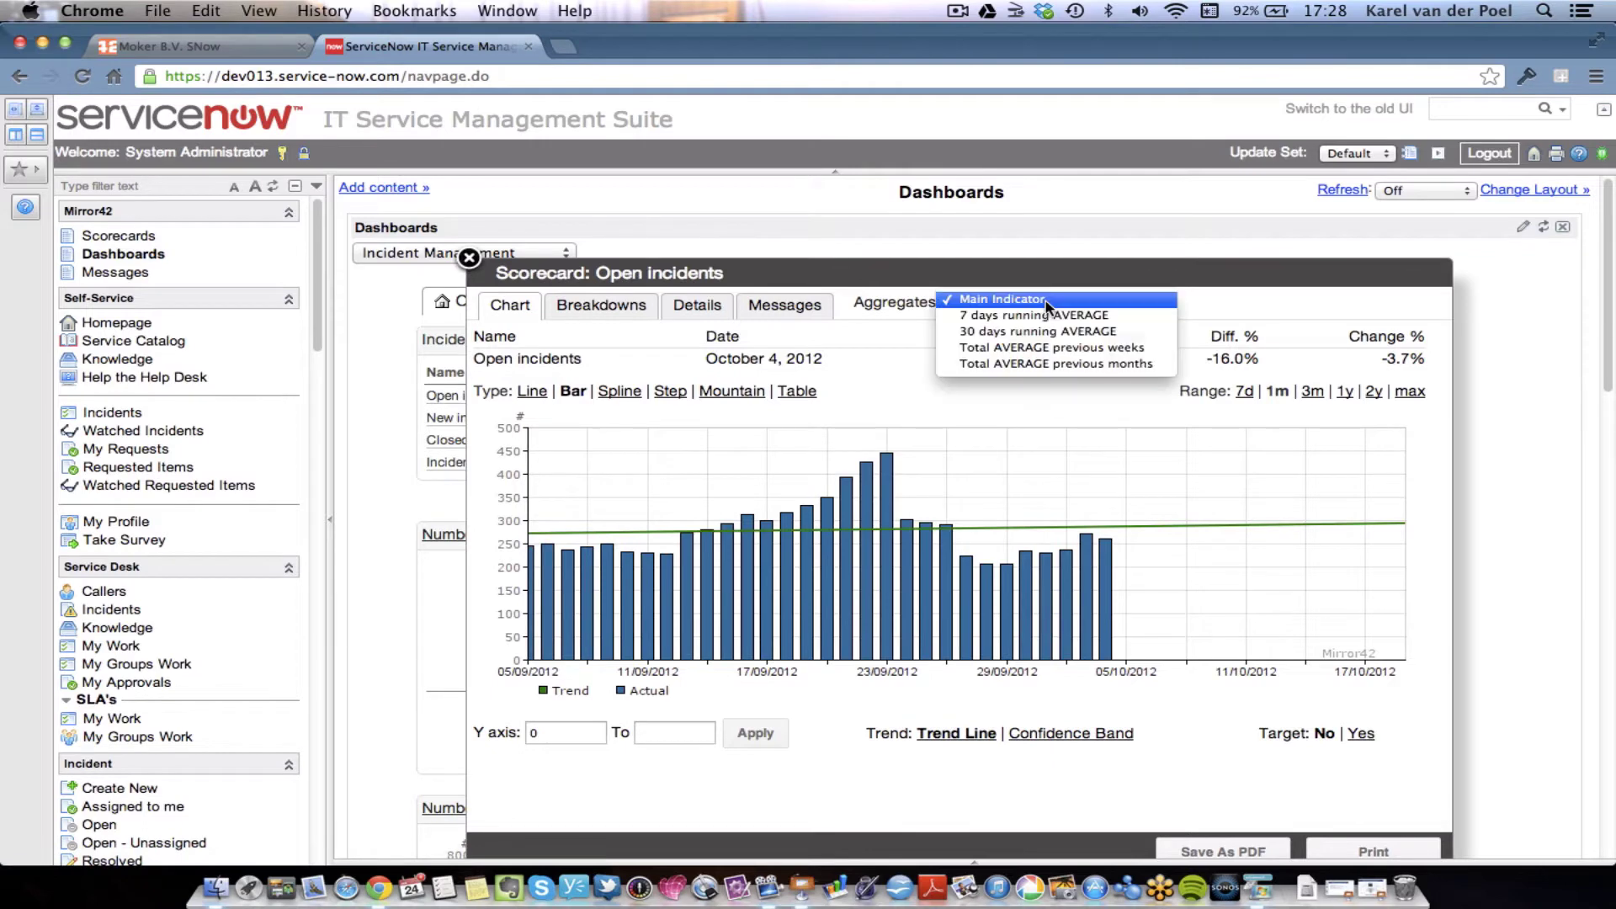
pyautogui.click(1047, 314)
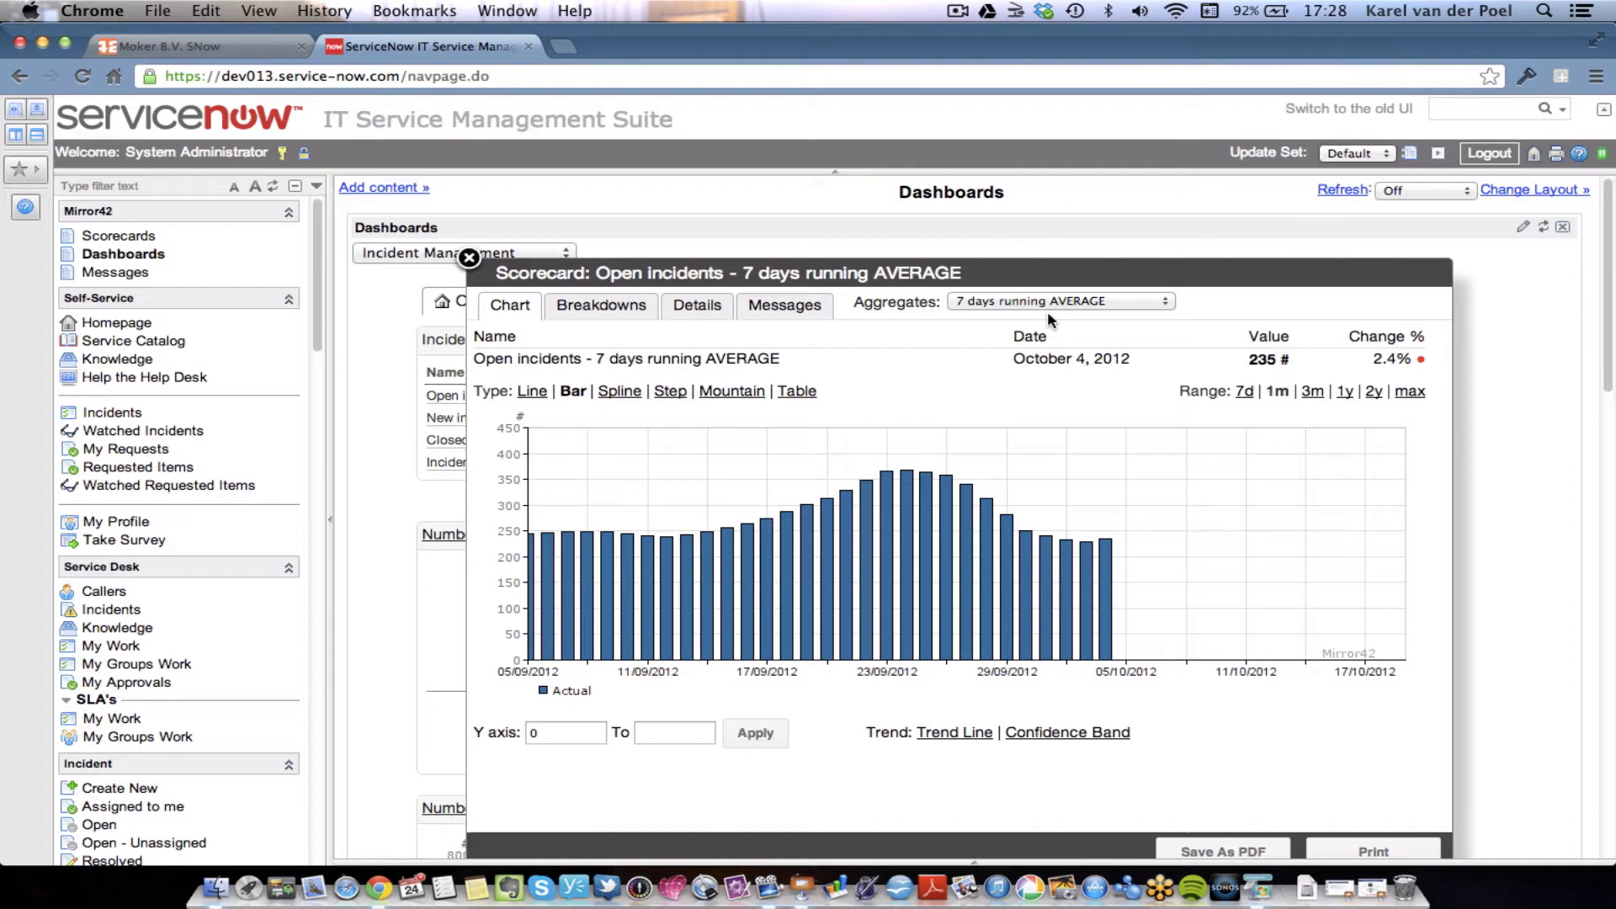
# - View the Open incidents breakdowns with the Main Indicator aggregate
pyautogui.click(576, 310)
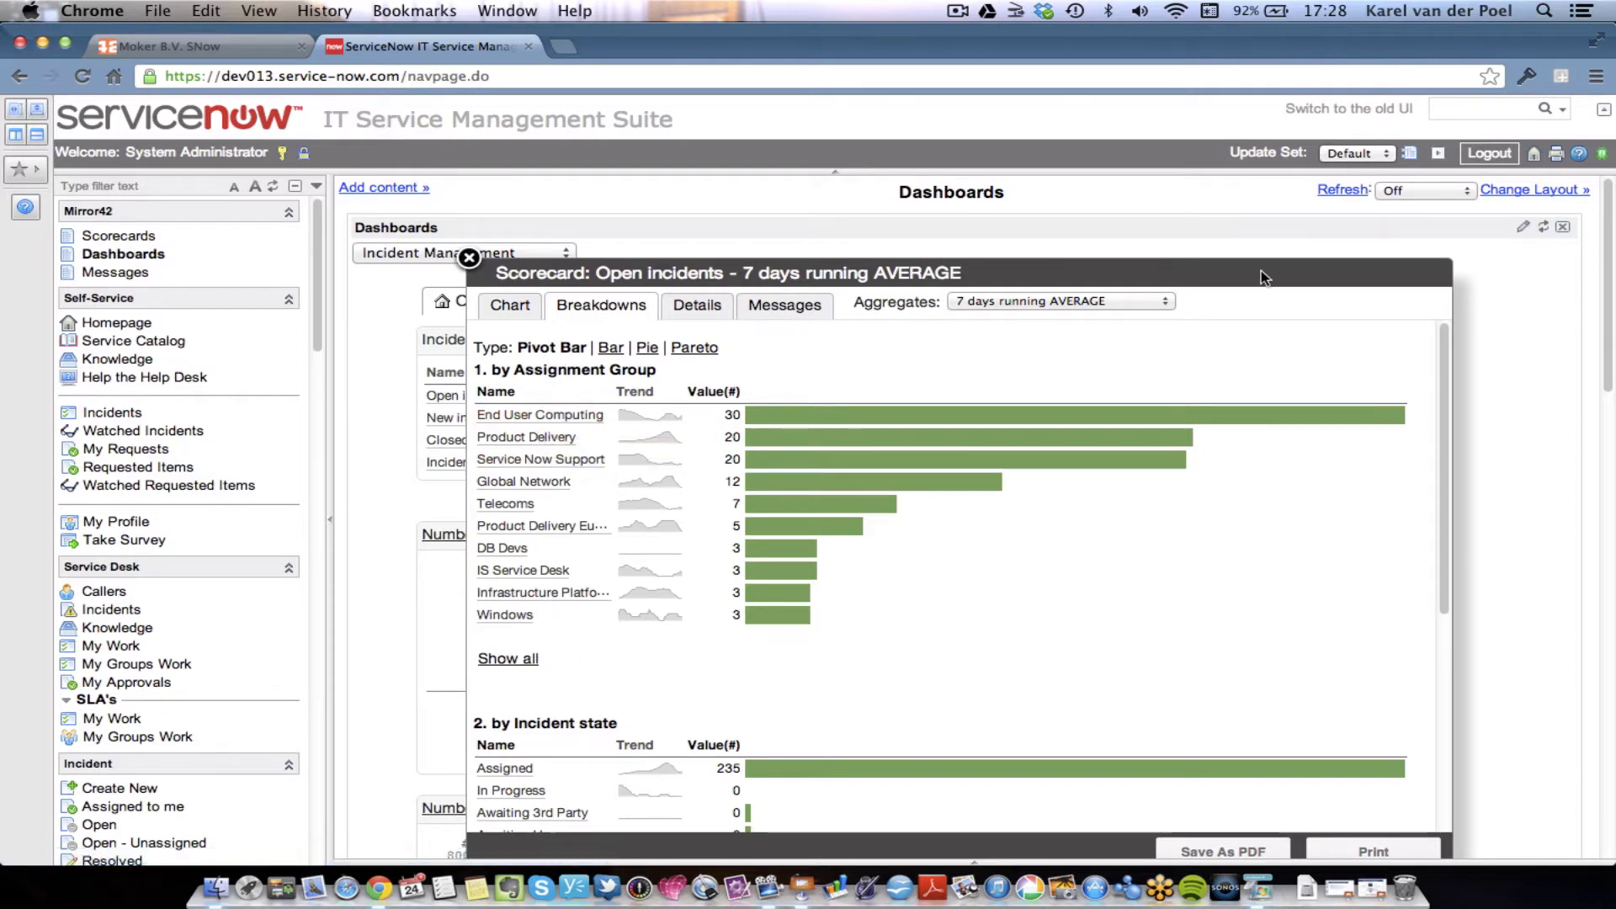
pyautogui.click(1142, 296)
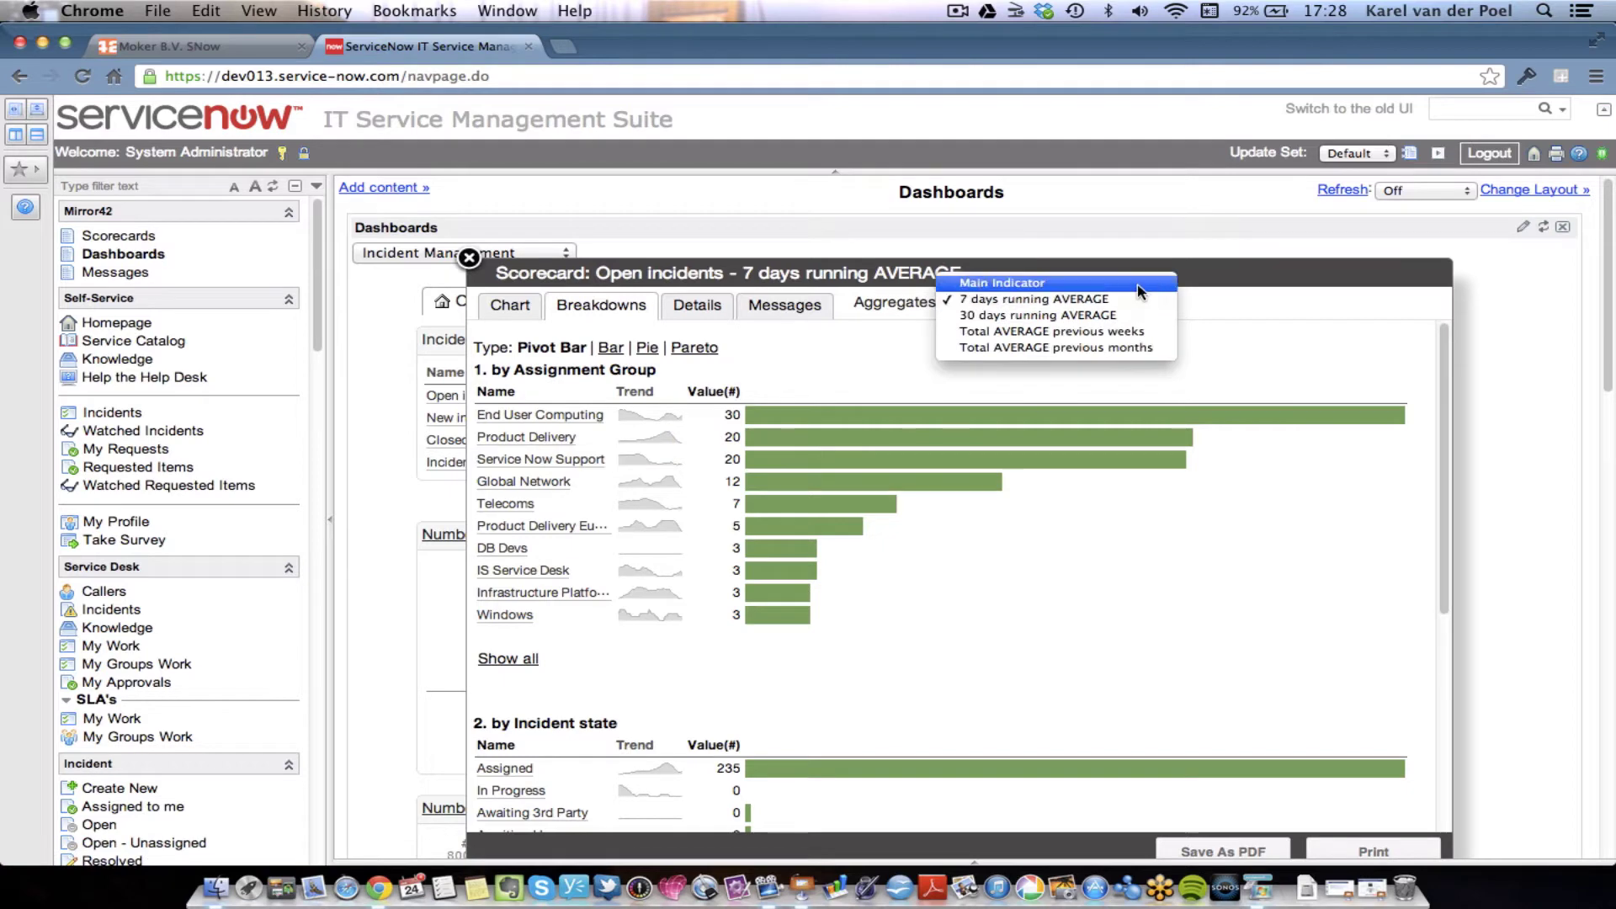
pyautogui.click(1140, 286)
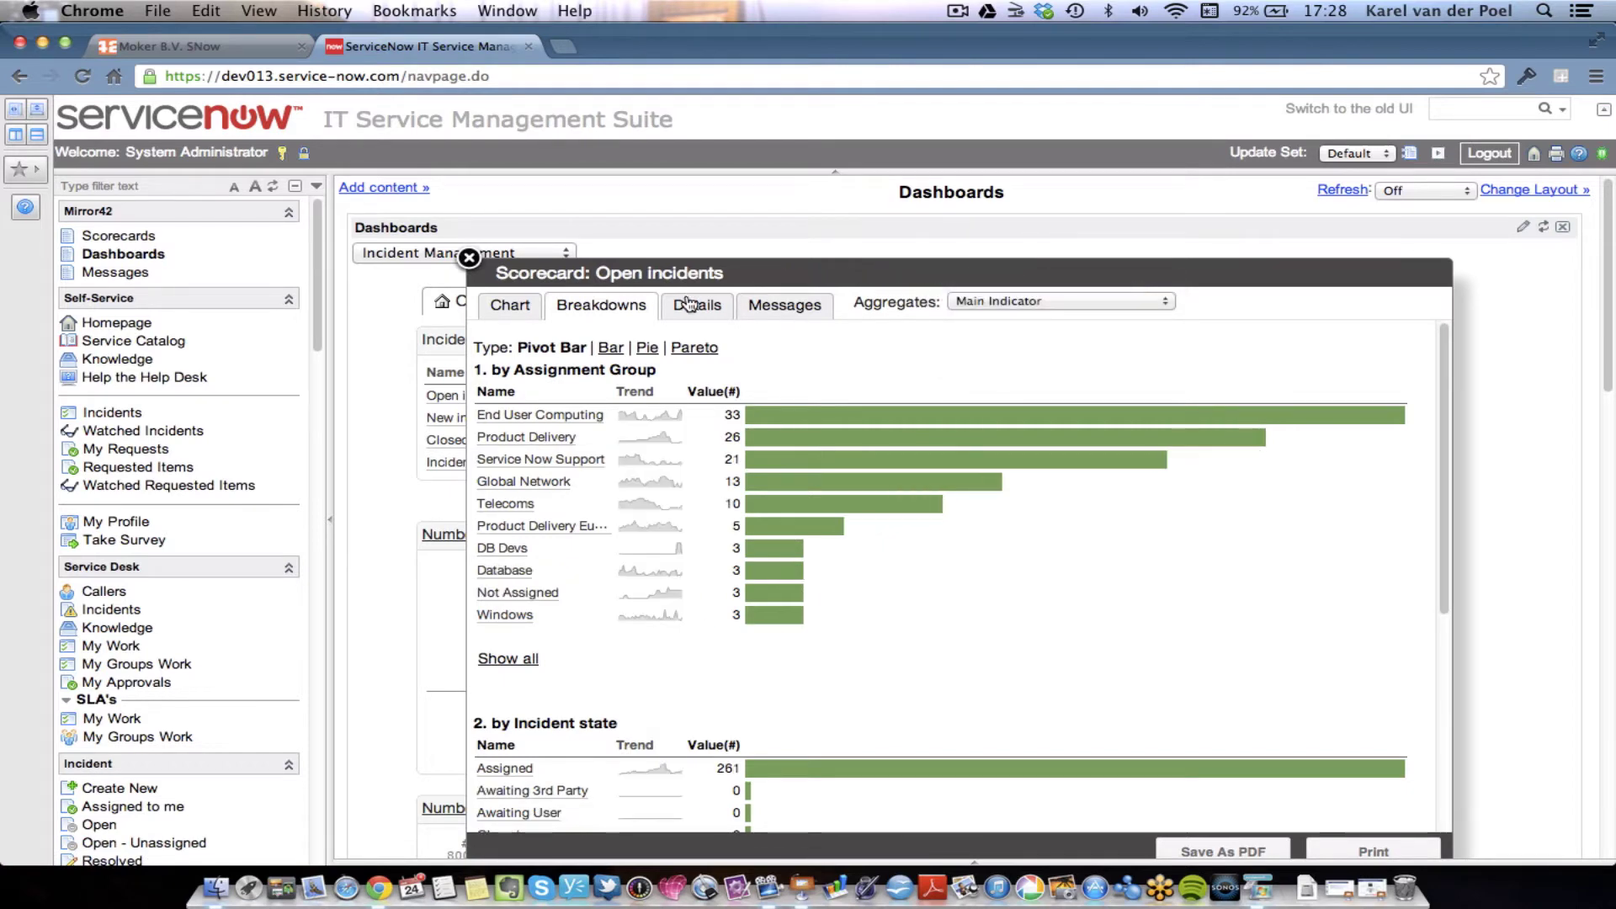
# - Check the scorecard details and the 30-days not-updated incident list, then close everything and log out
pyautogui.click(711, 314)
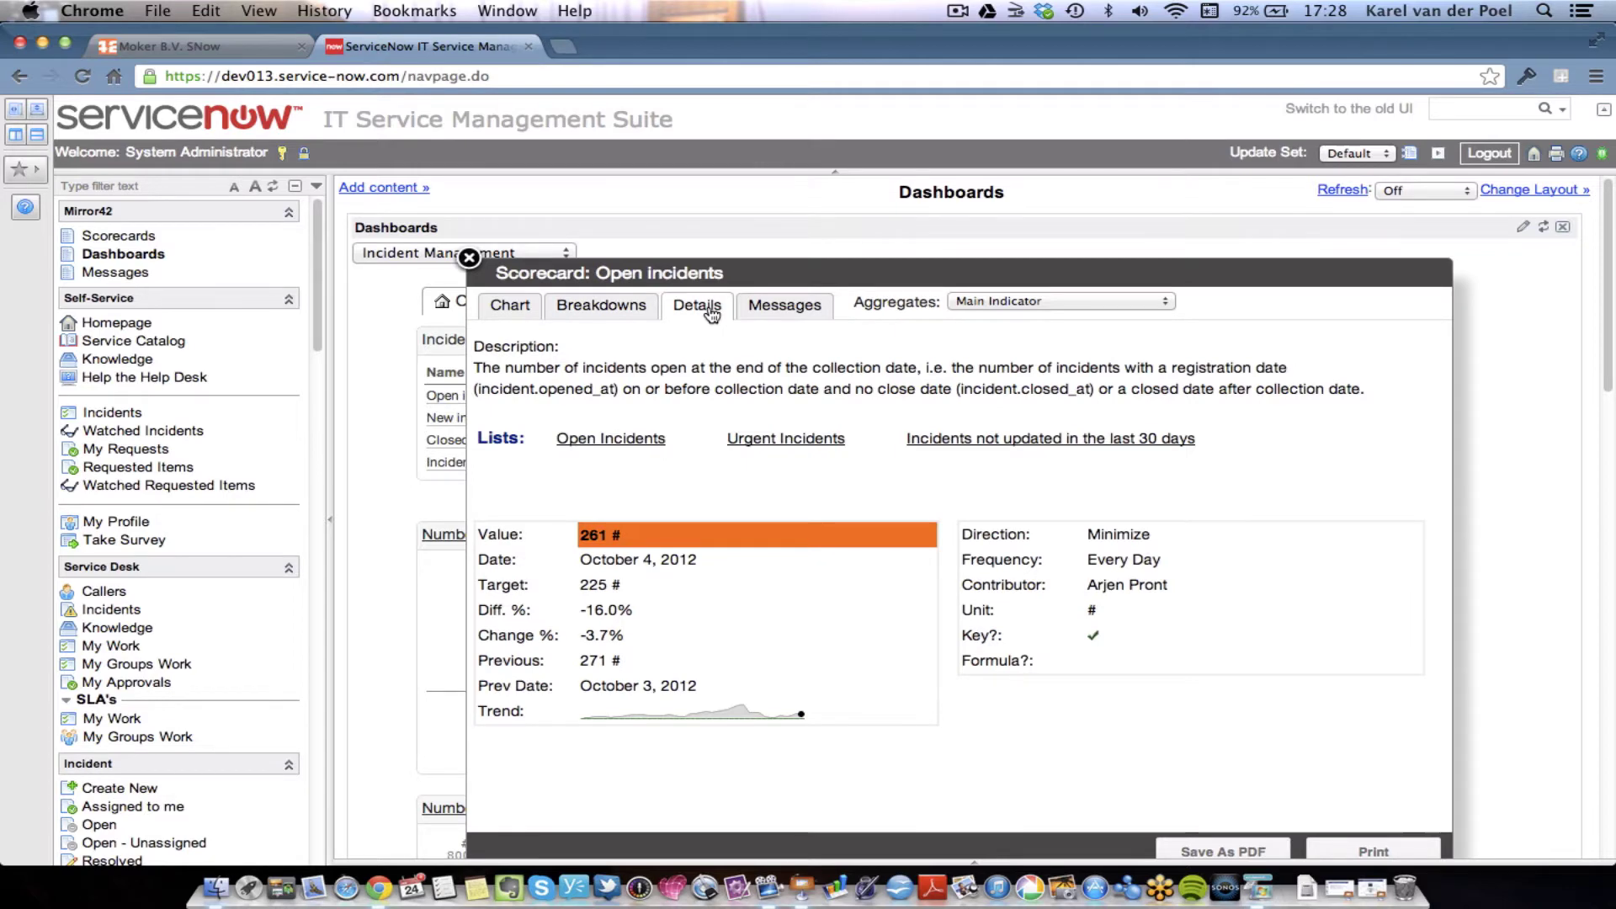
pyautogui.click(1071, 438)
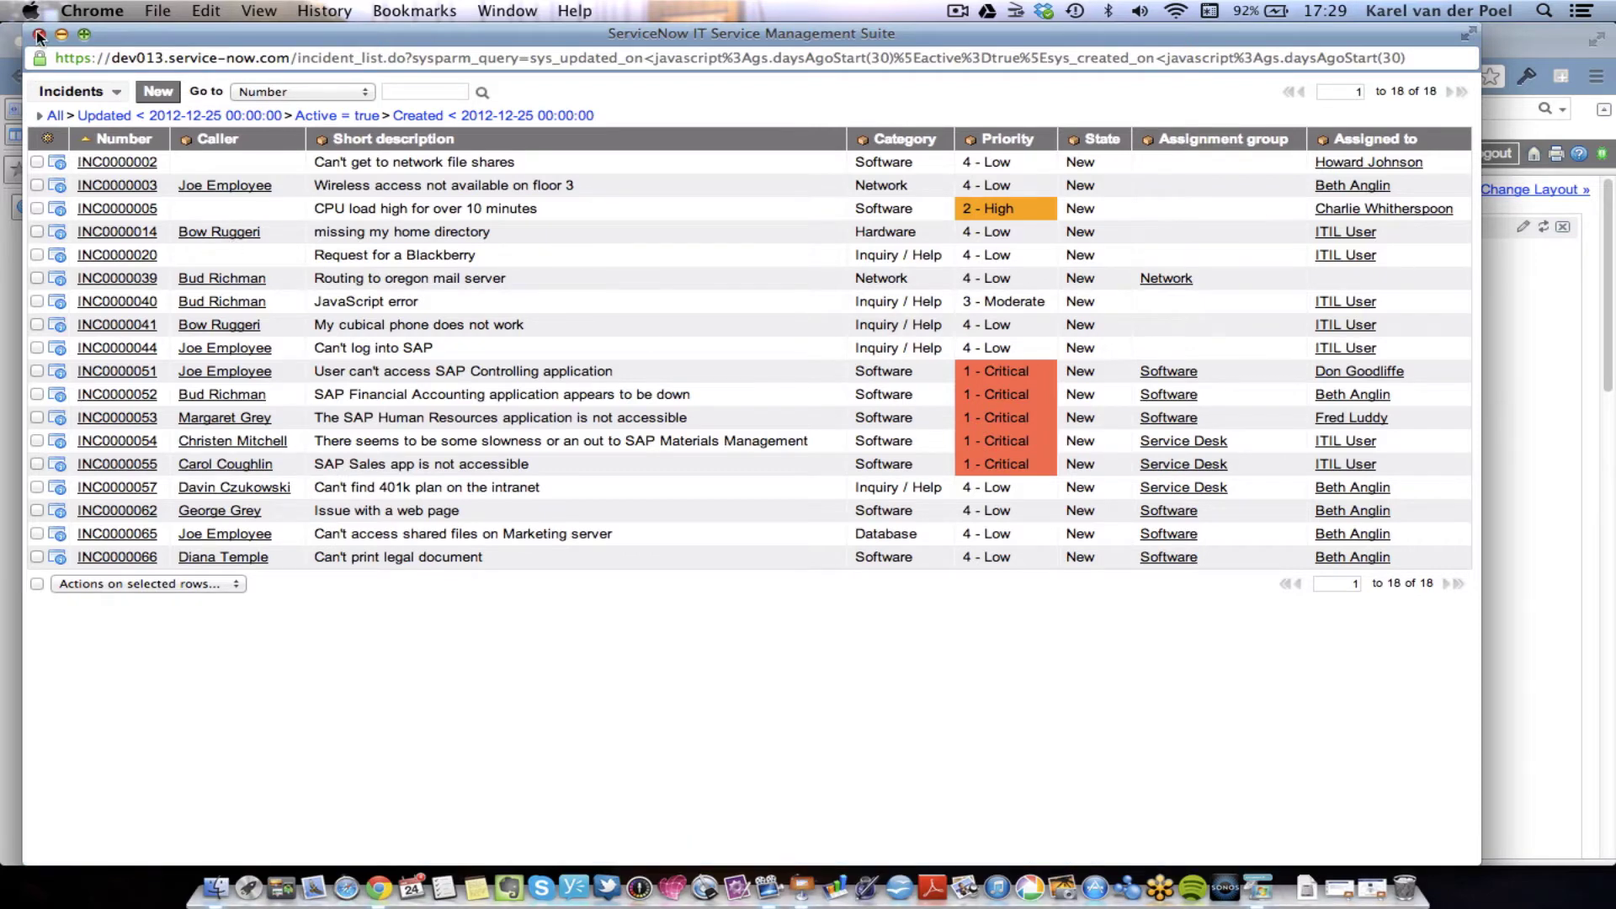
pyautogui.click(39, 34)
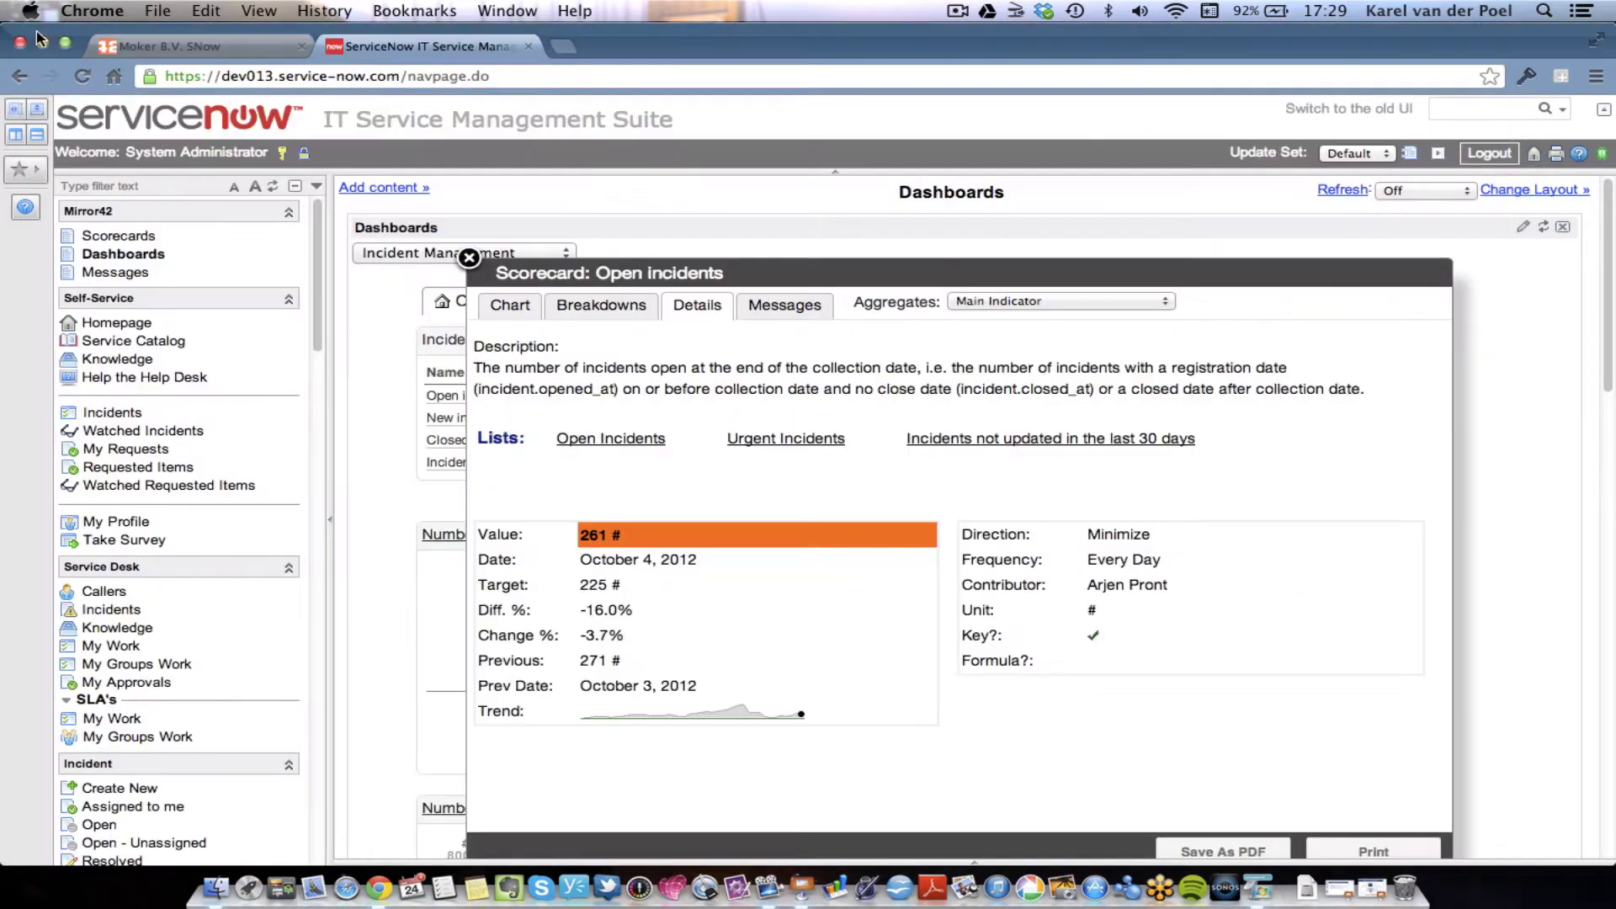
pyautogui.click(469, 257)
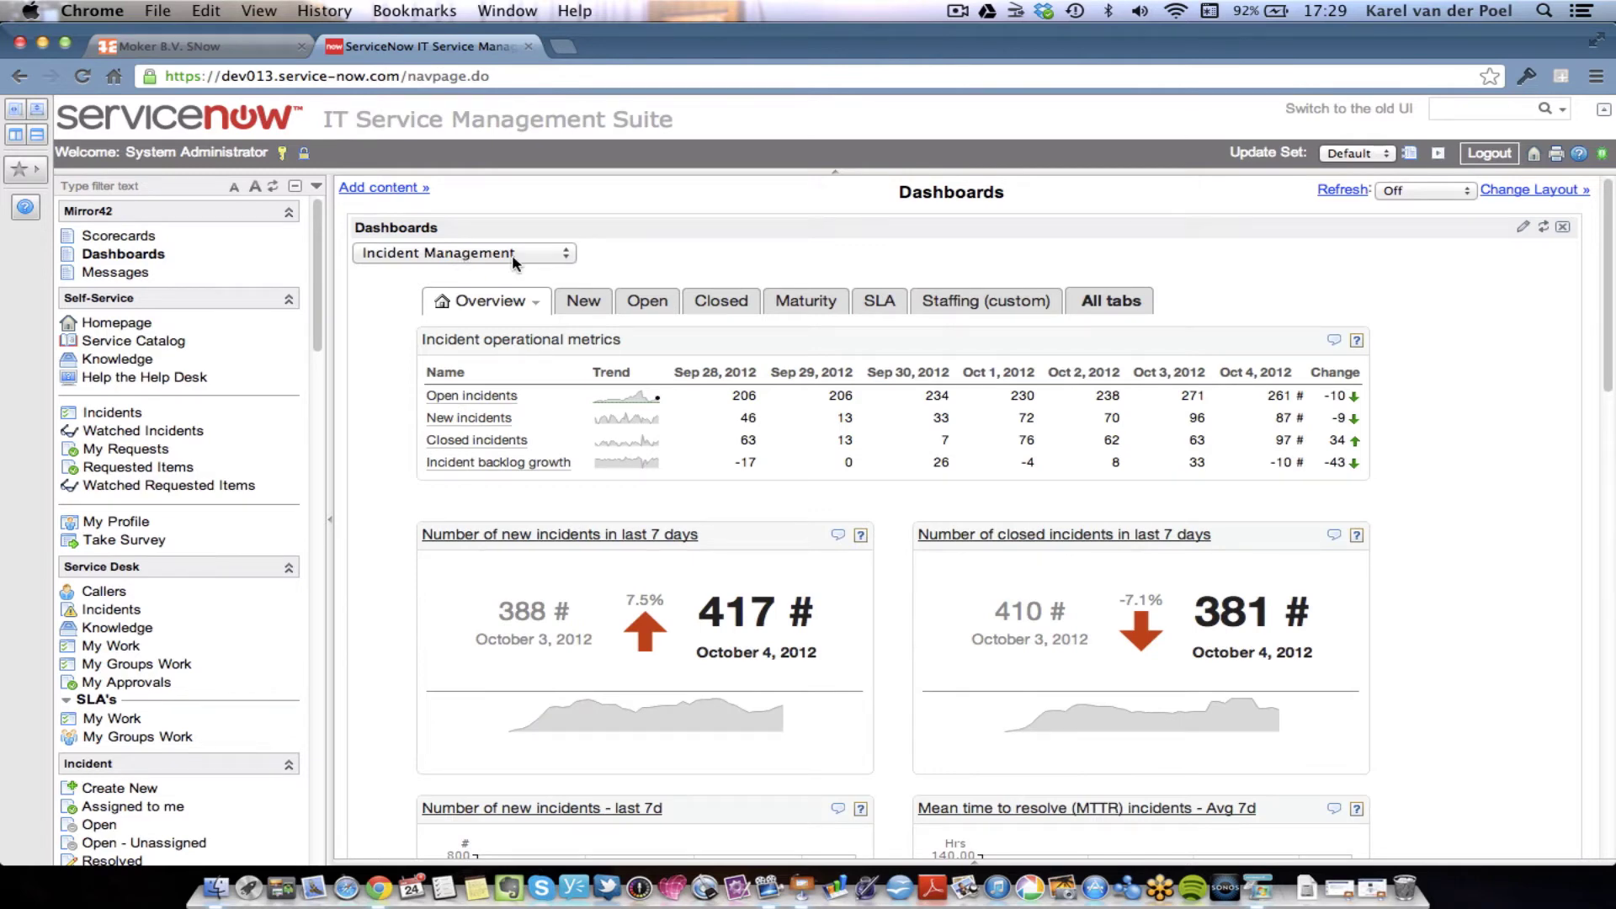
pyautogui.click(1498, 158)
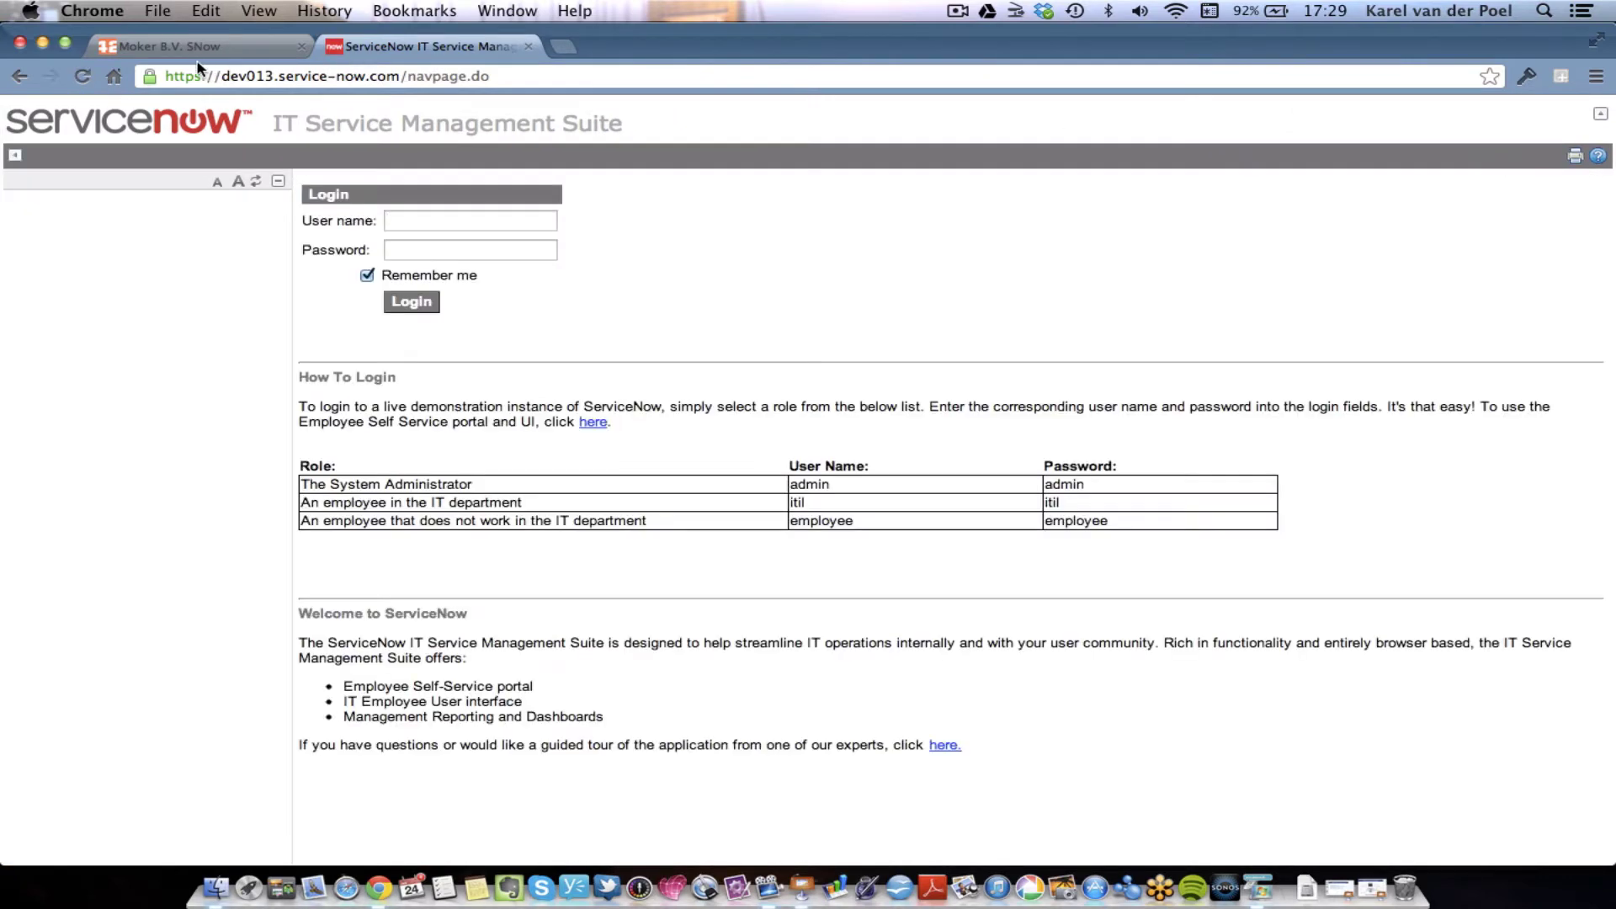
# - In the Moker B.V. SNow tab, open the ServiceNow Incident card from the APPS Integrations list
pyautogui.click(202, 52)
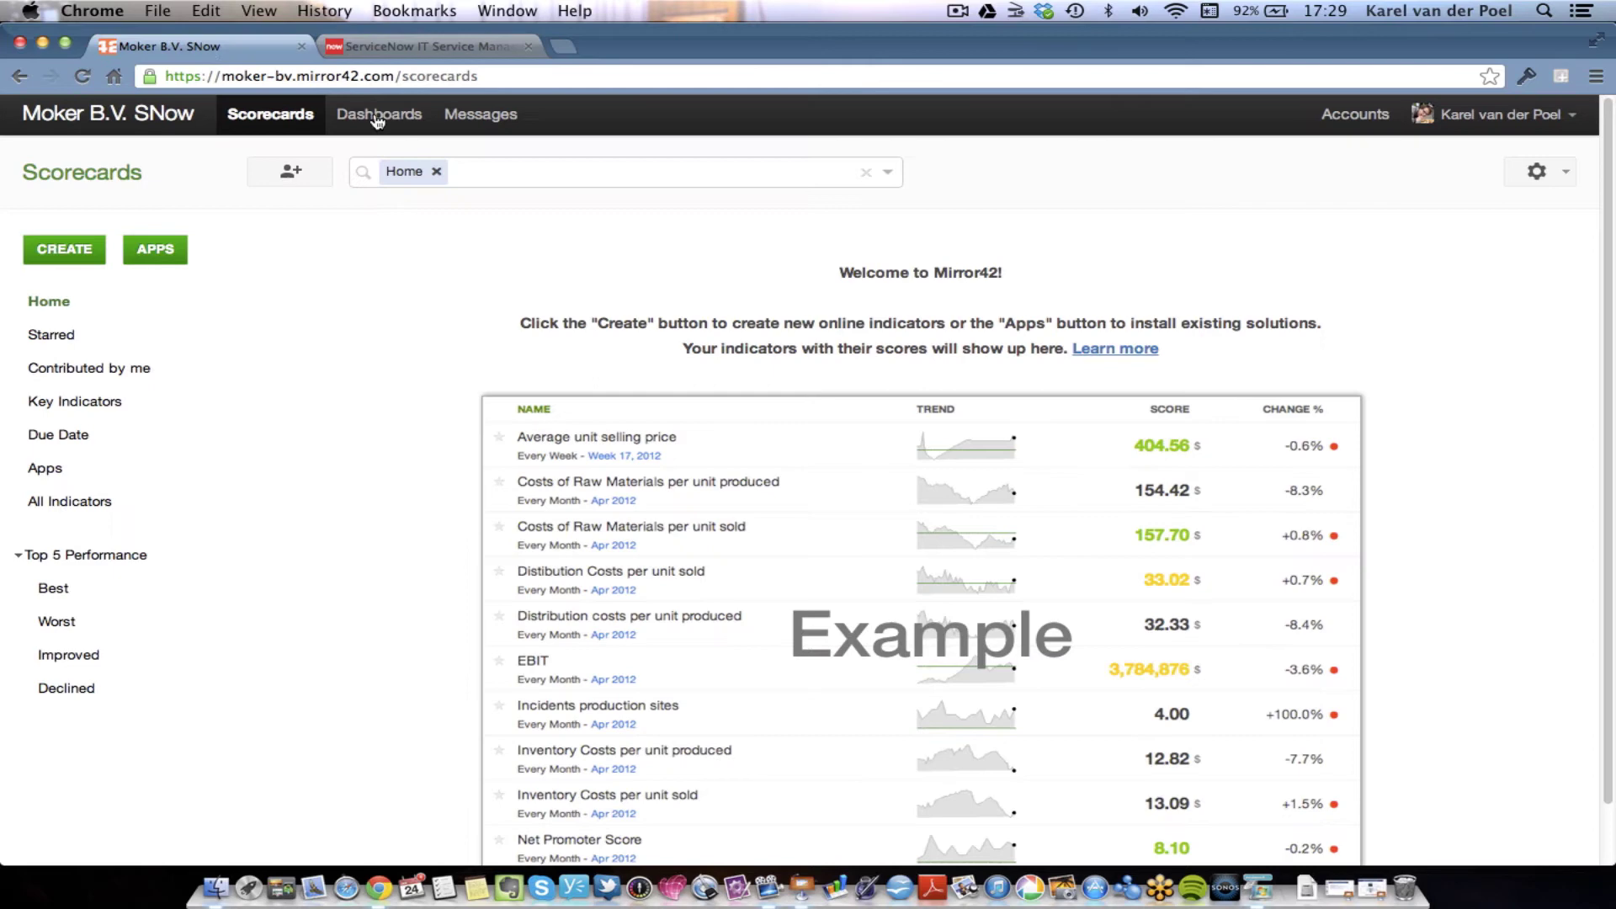
pyautogui.click(1518, 118)
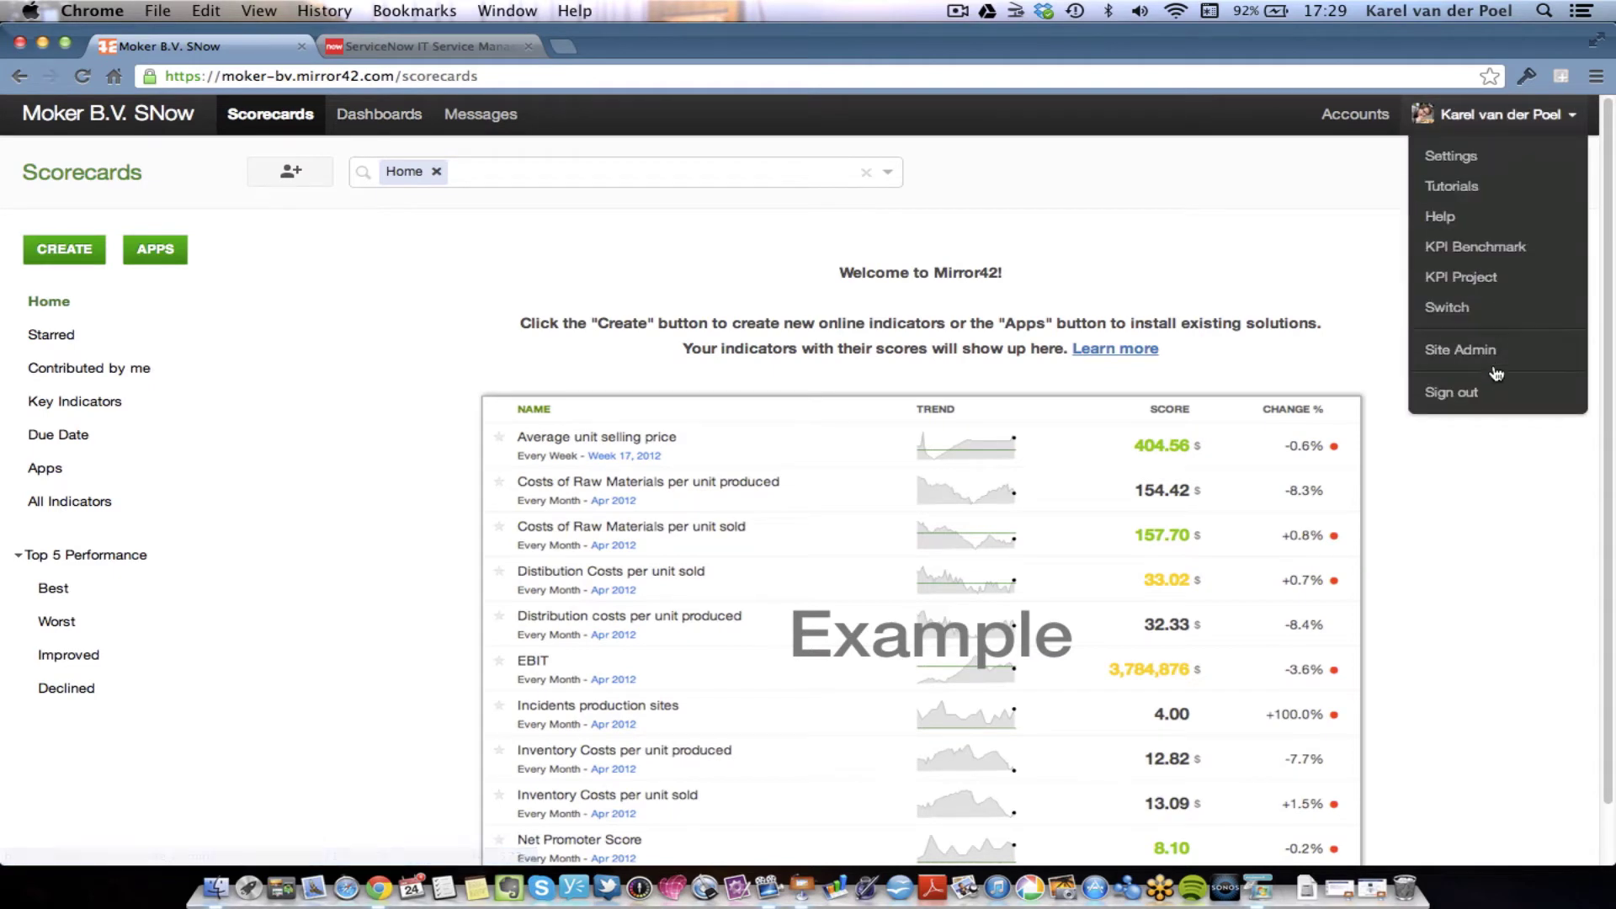
pyautogui.click(155, 252)
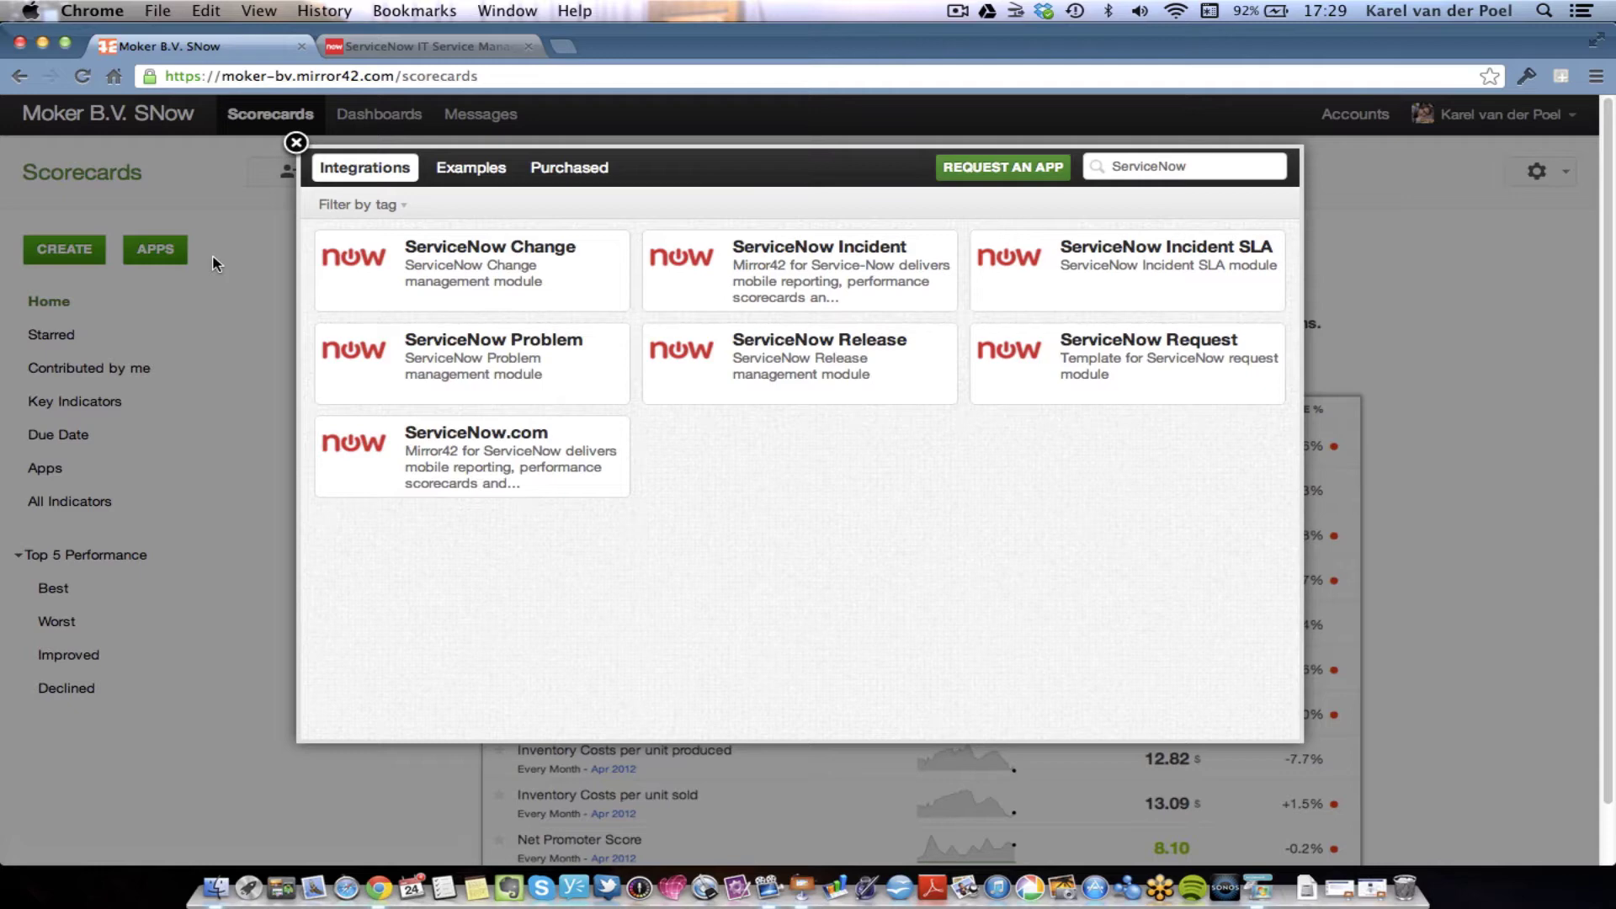
pyautogui.click(725, 280)
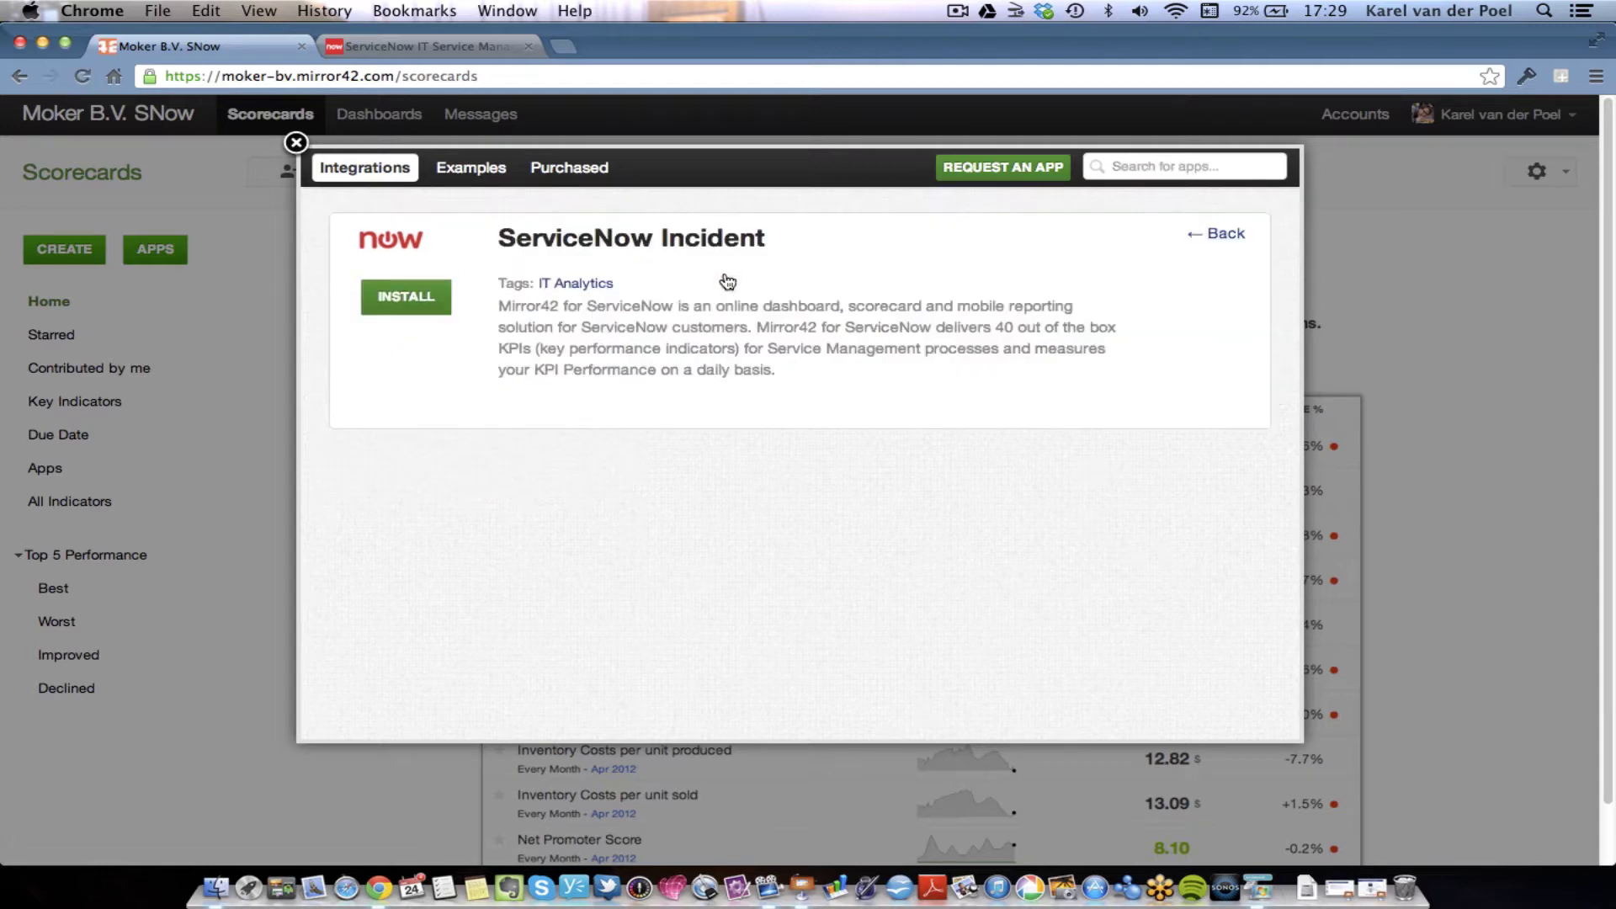
# - Start installing ServiceNow Incident and sign in with the saved email and account password
pyautogui.click(401, 296)
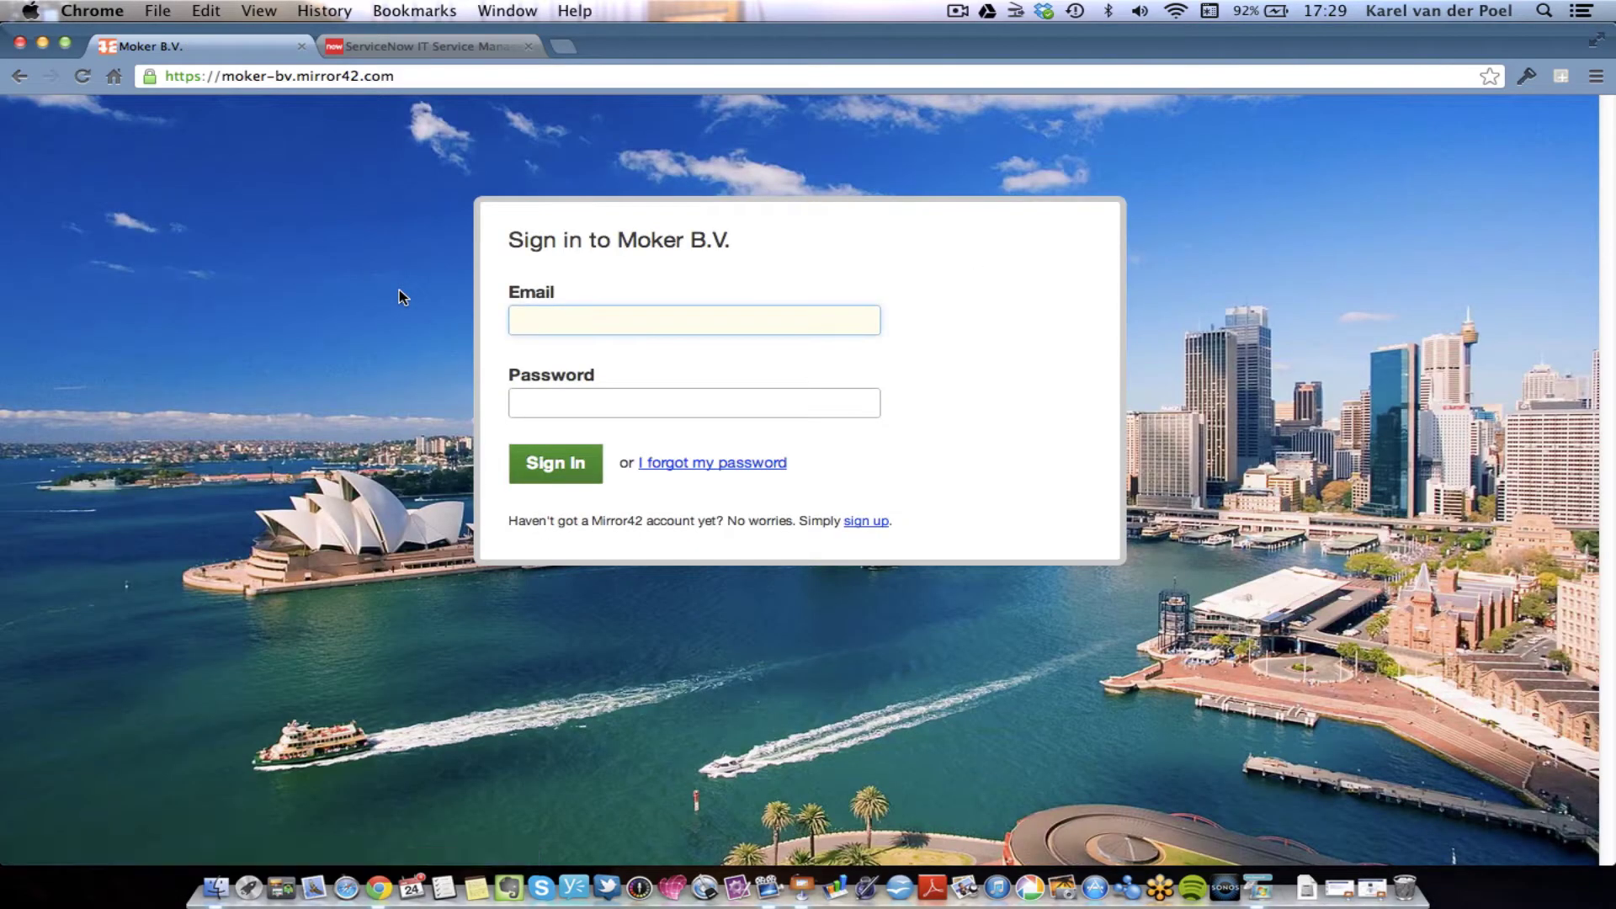
pyautogui.write('karel')
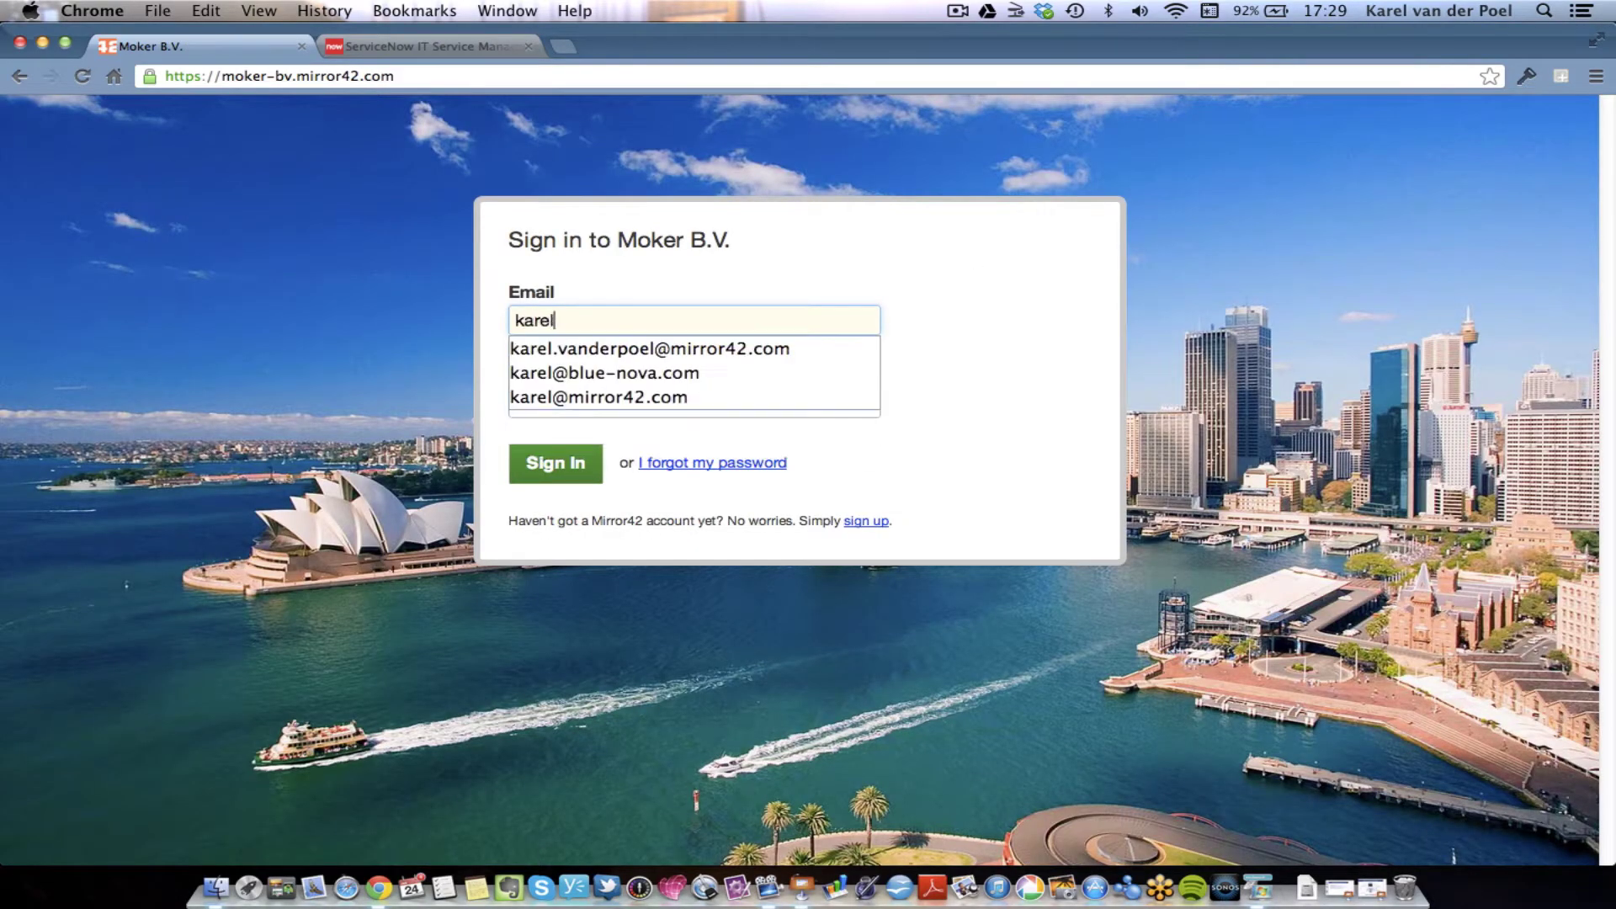
pyautogui.write('.')
pyautogui.press('Down')
pyautogui.press('Return')
pyautogui.press('Tab')
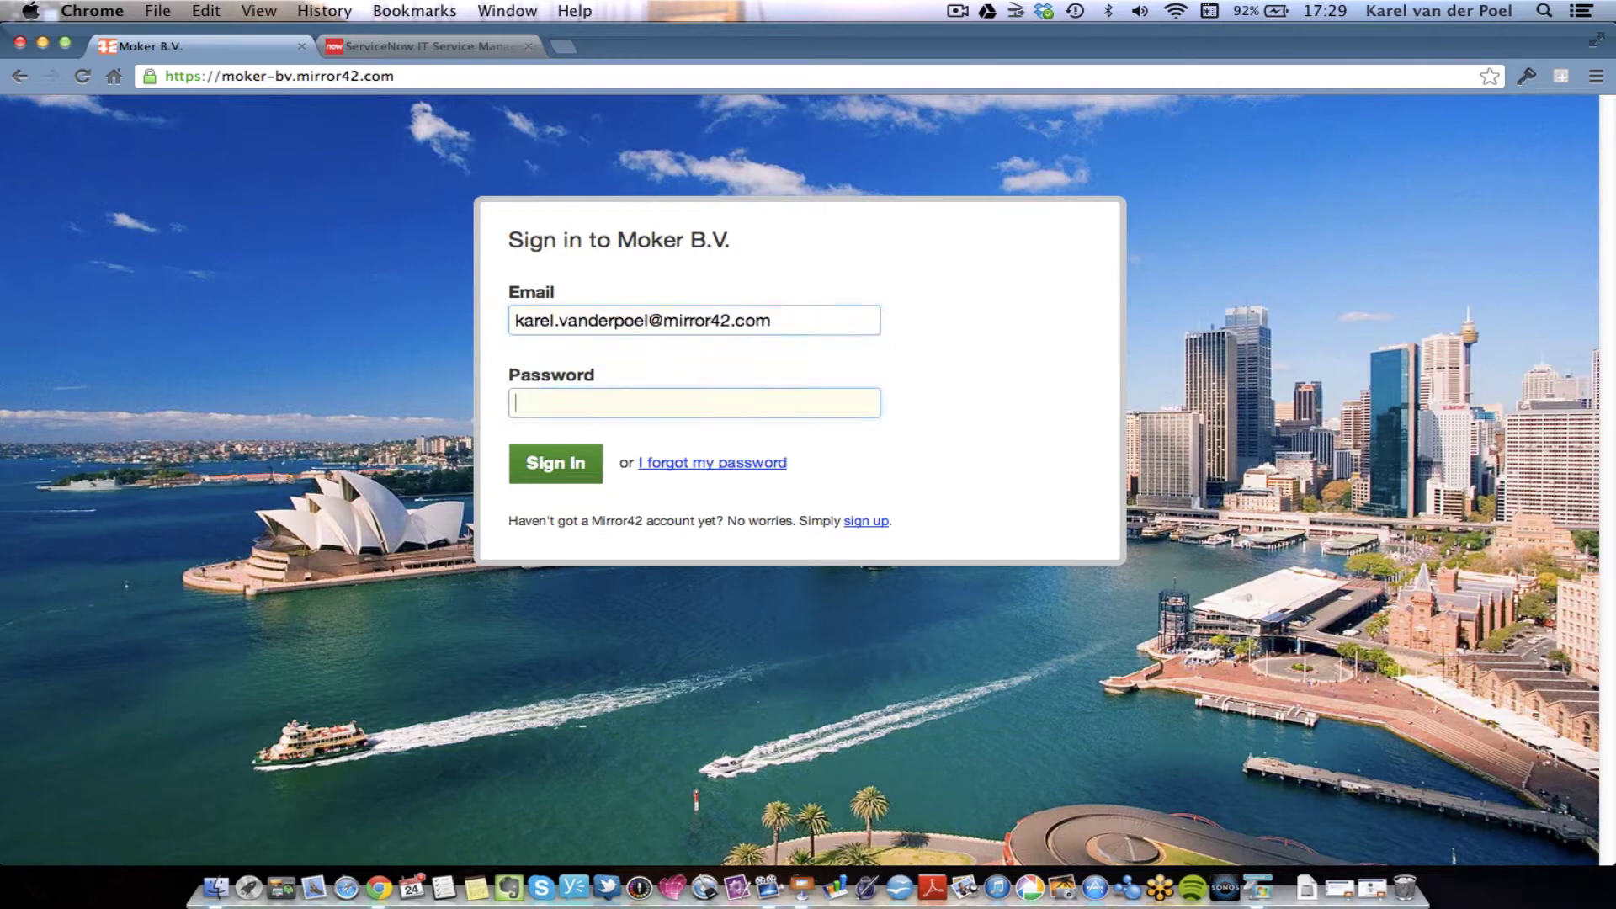
pyautogui.write('********')
pyautogui.press('Return')
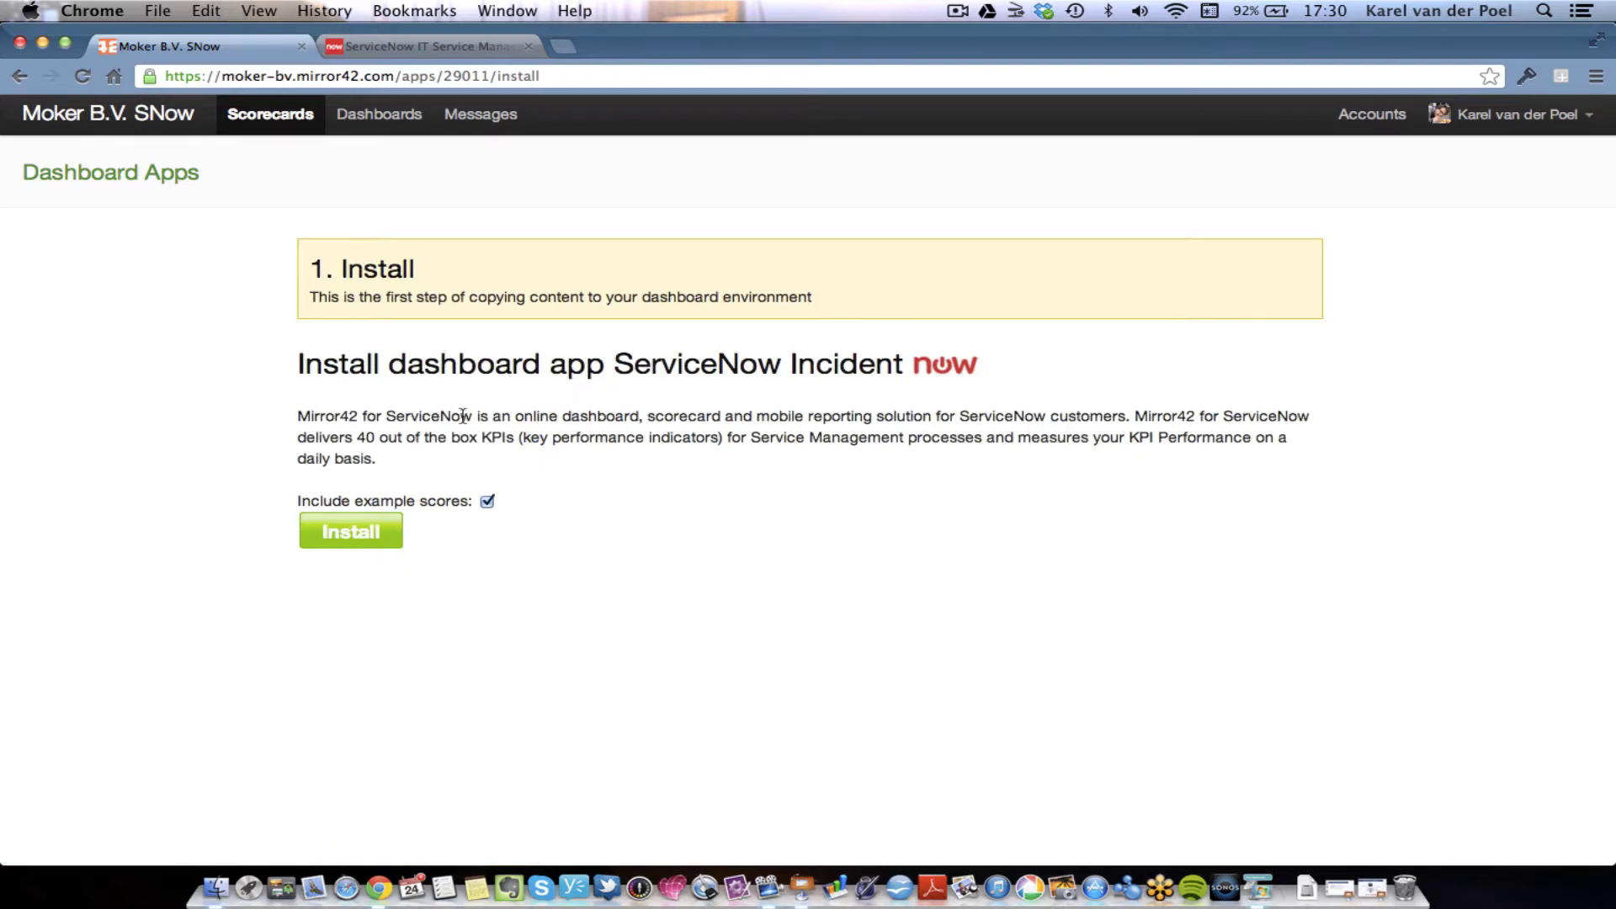
# - Install the ServiceNow Incident app with 'Include example scores' unchecked, then scroll to Open incidents
pyautogui.click(487, 500)
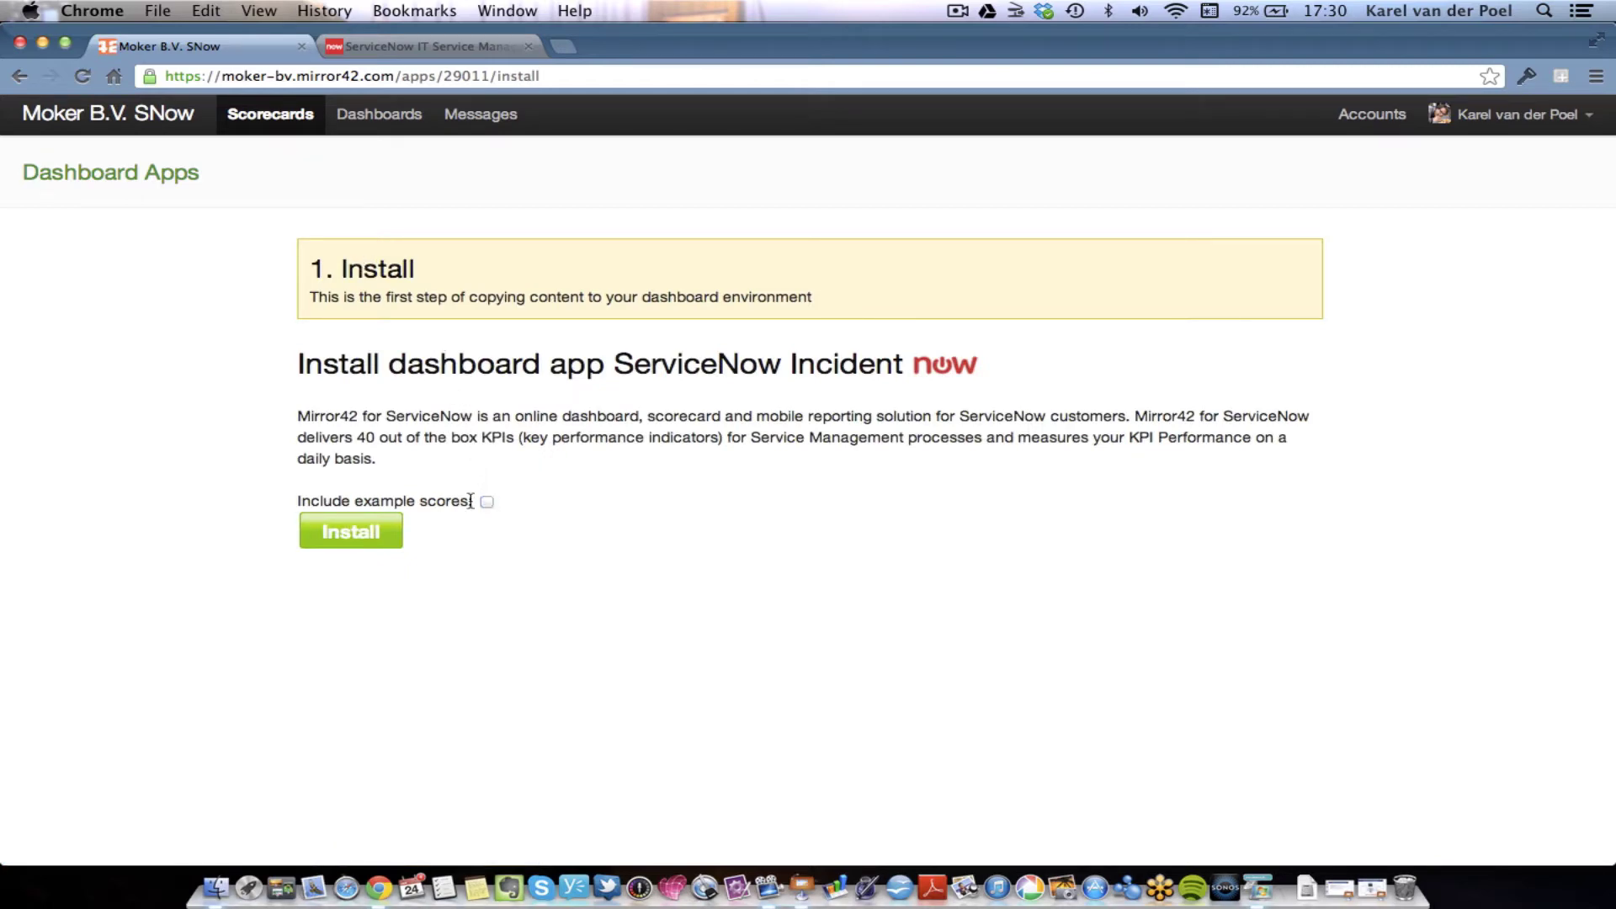
pyautogui.click(381, 540)
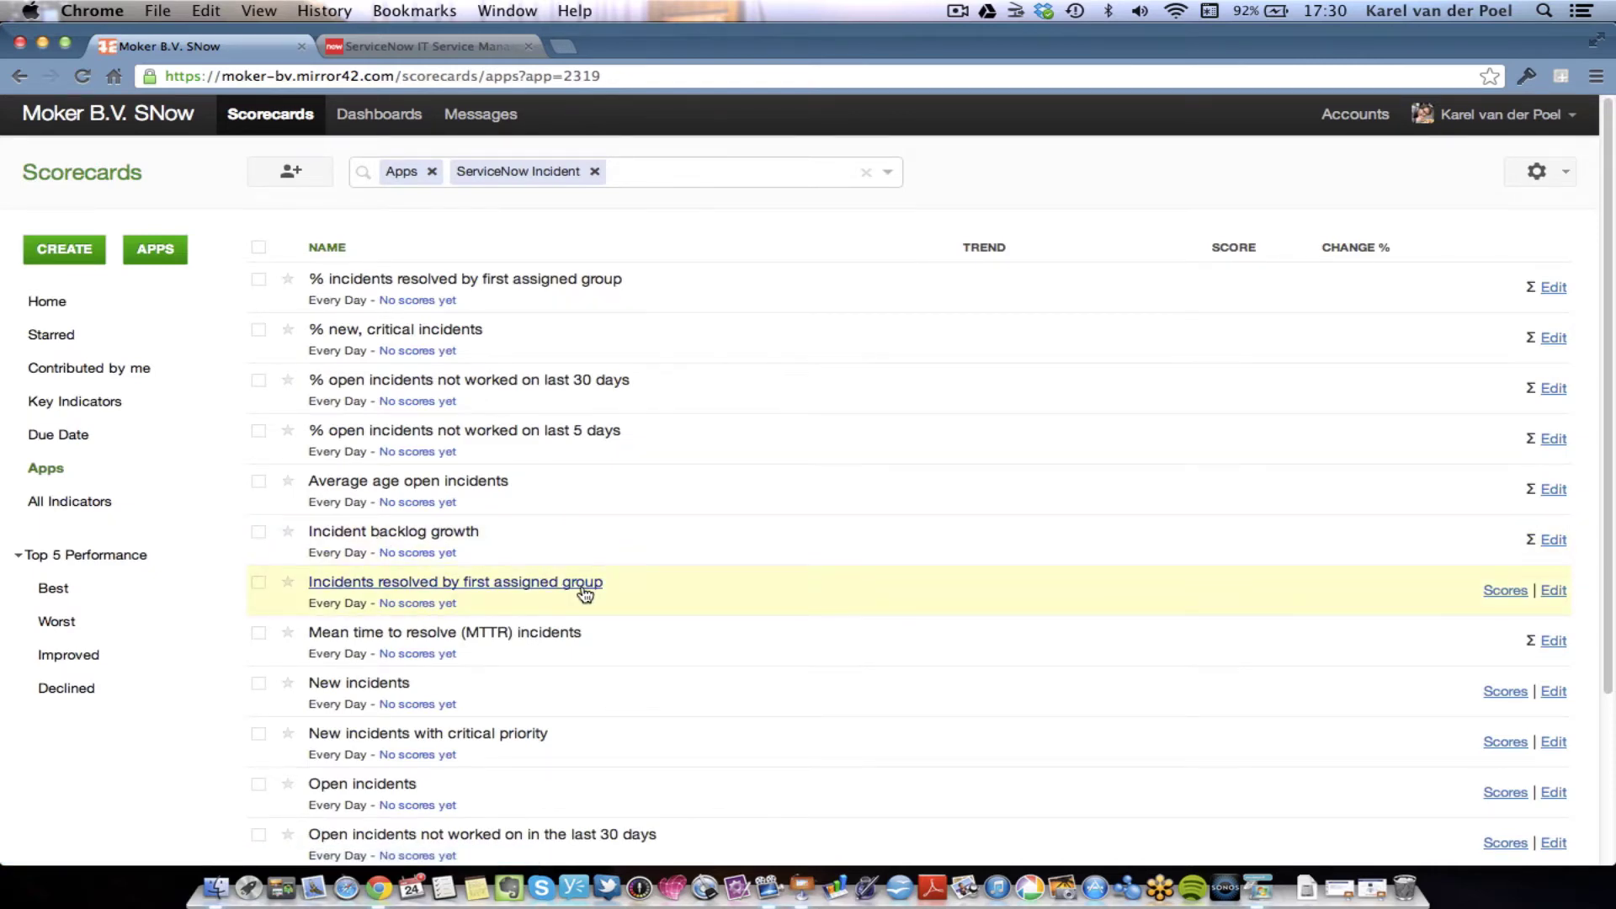
pyautogui.scroll(-4, 585, 593)
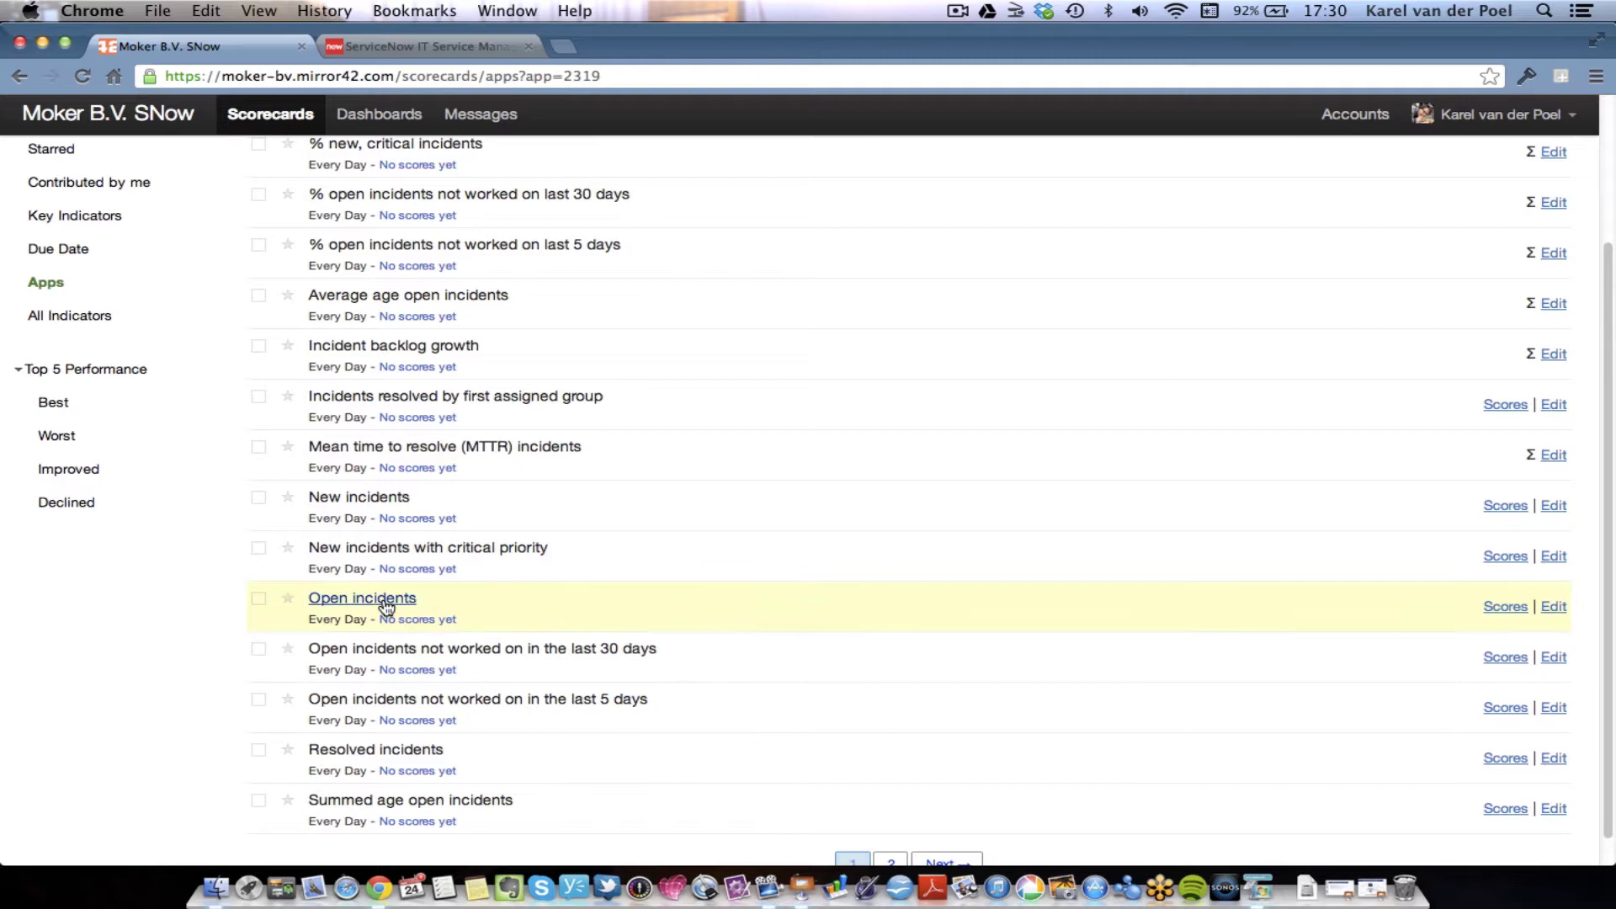
# - Edit the Open incidents indicator, review its Breakdowns, and set its Target to 60
pyautogui.click(1559, 606)
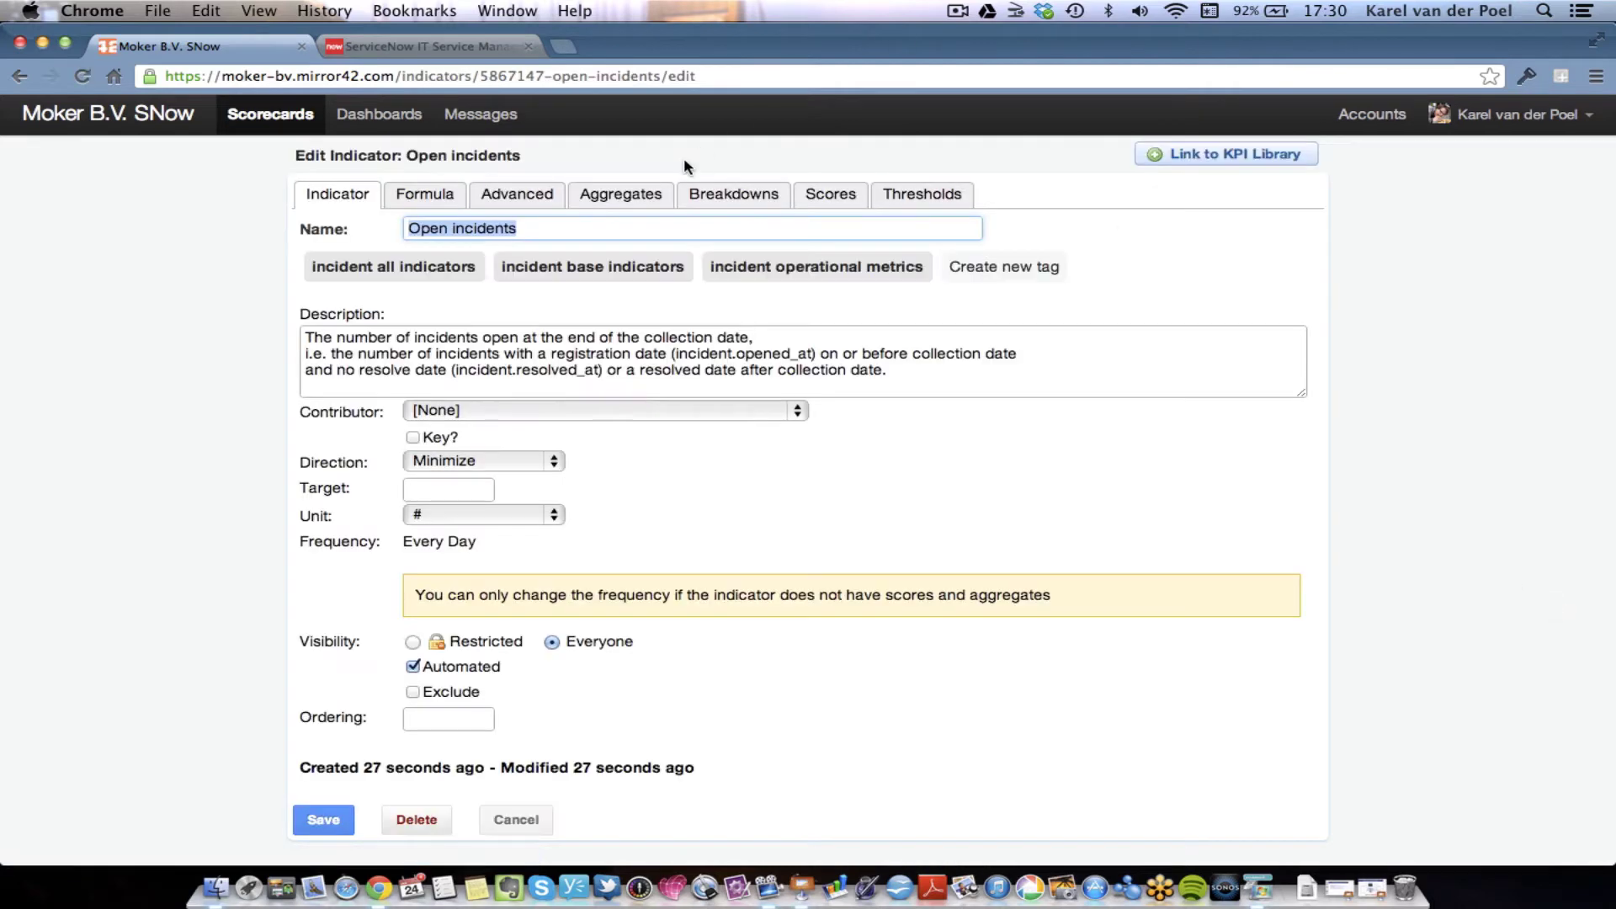
pyautogui.click(739, 197)
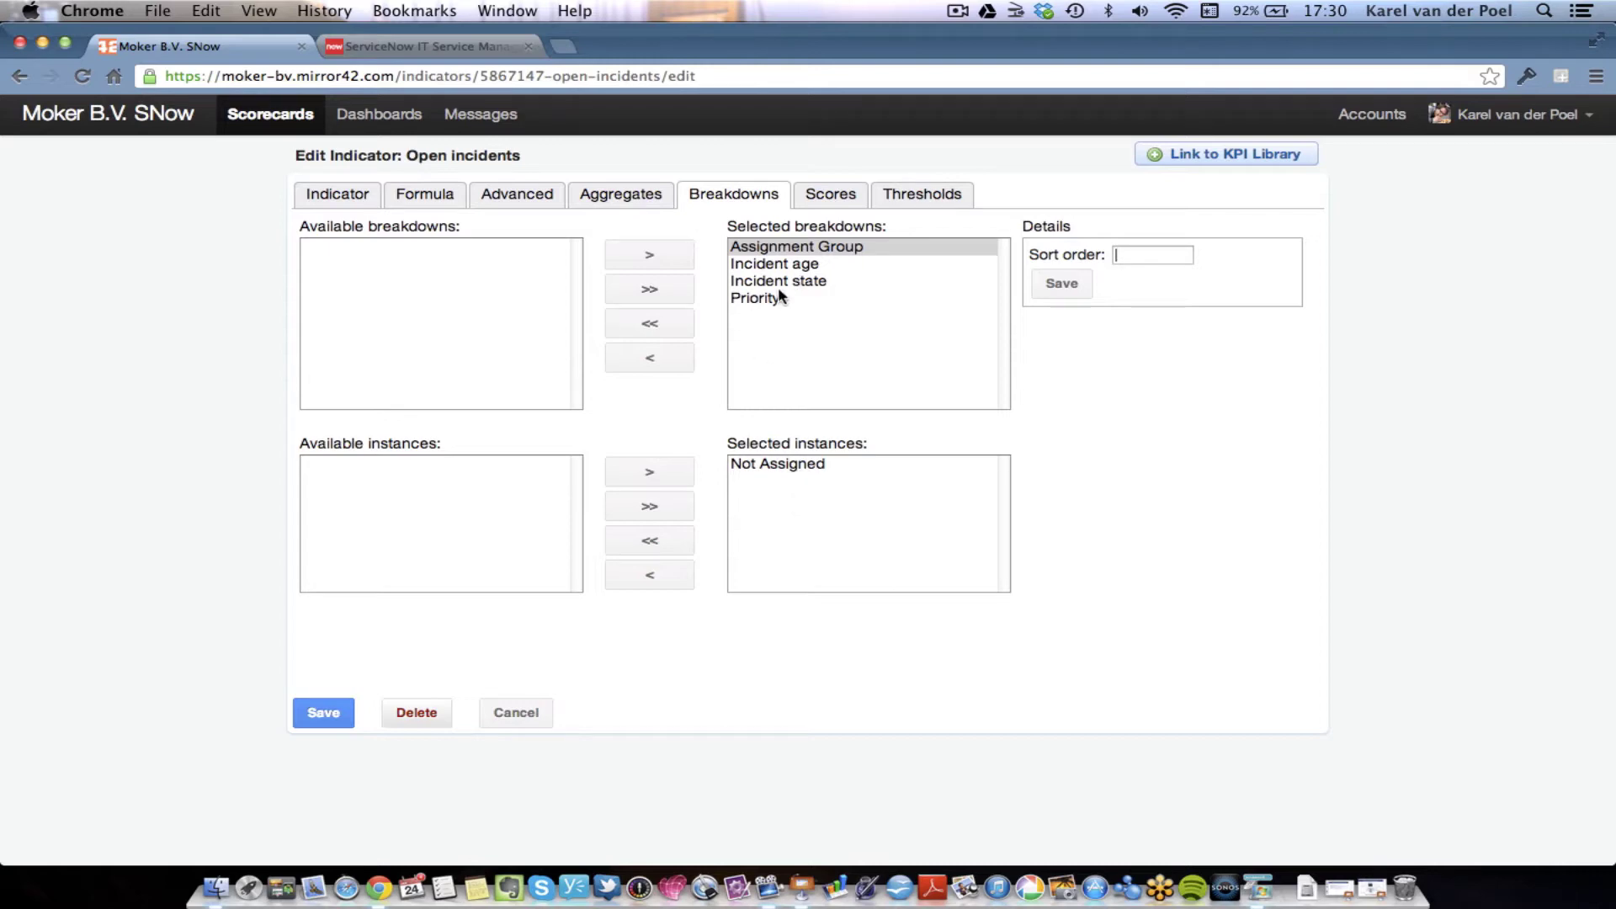
pyautogui.click(338, 202)
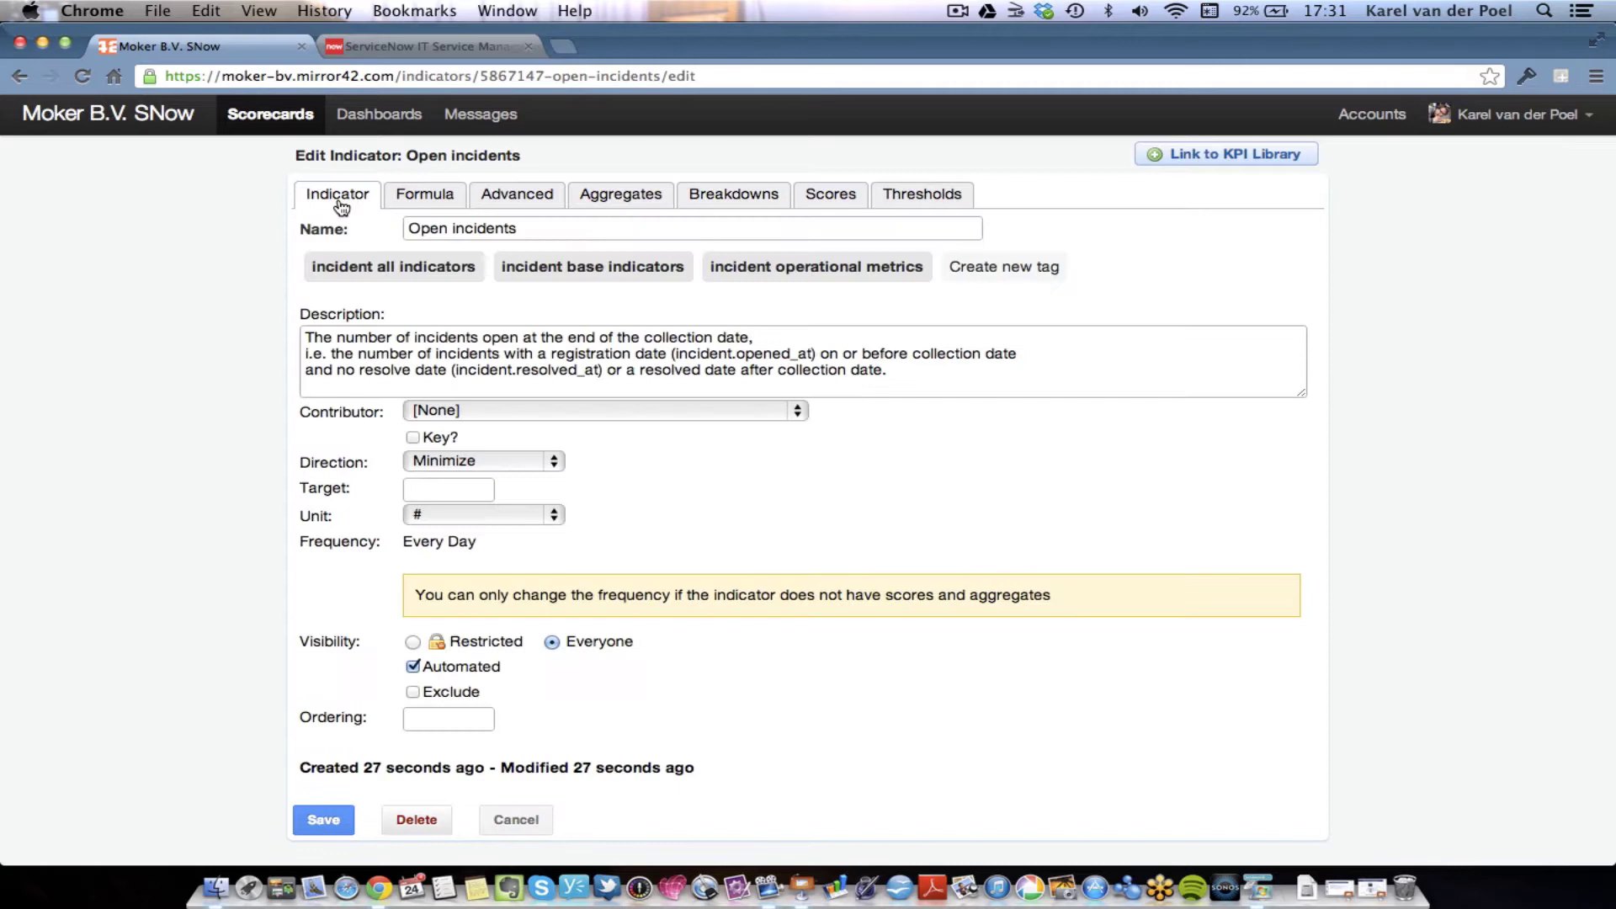
pyautogui.click(457, 484)
pyautogui.write('60')
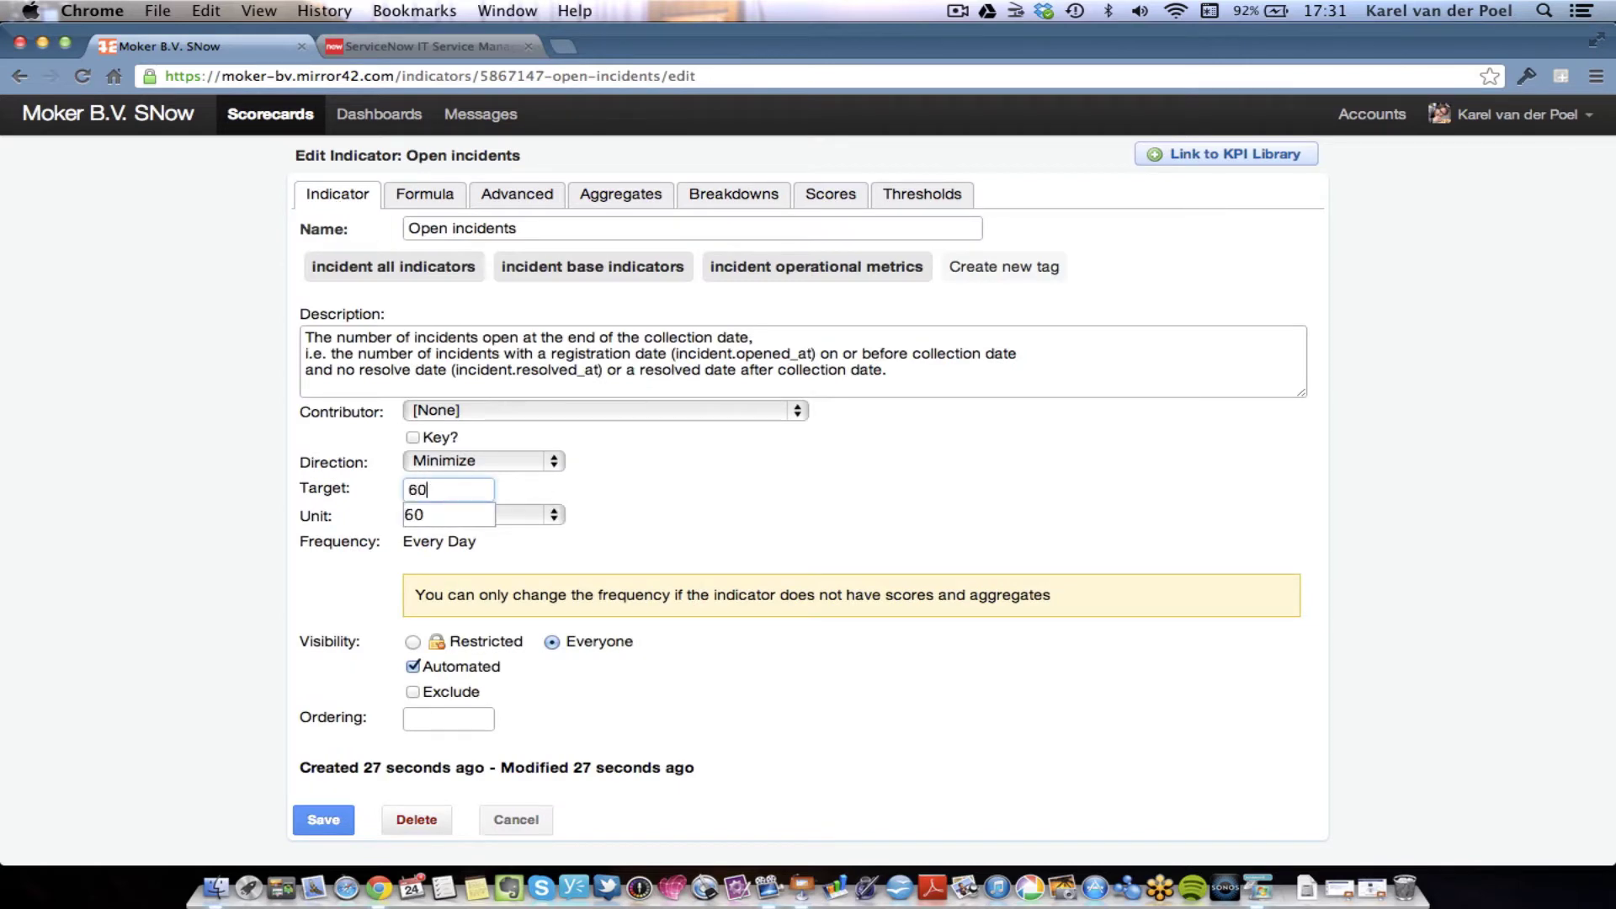
pyautogui.click(737, 498)
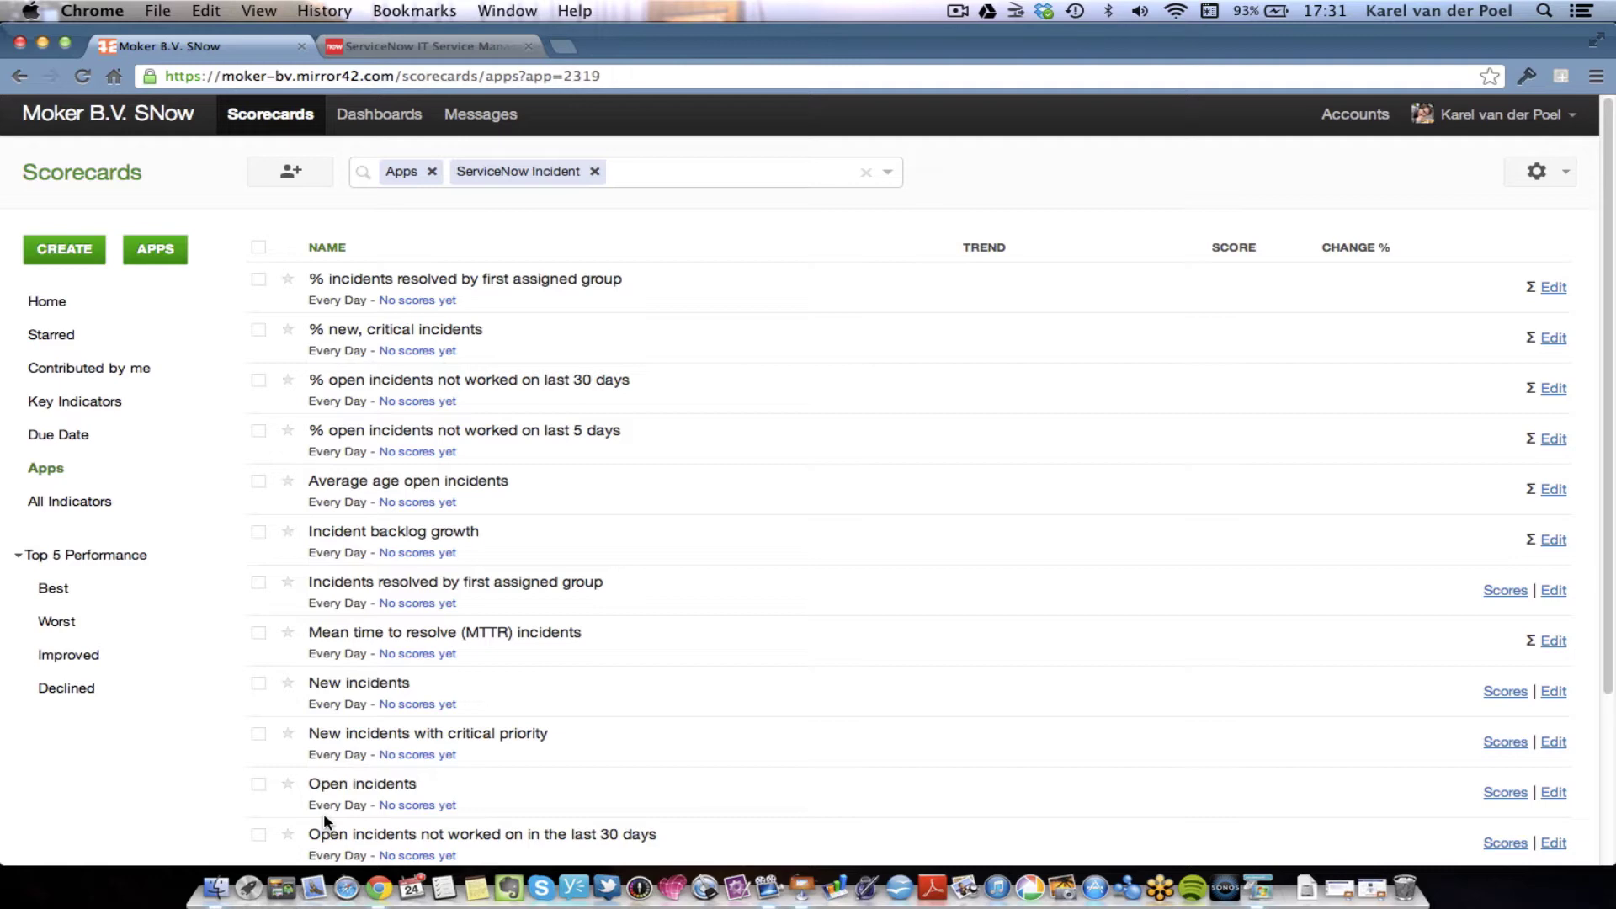
# - Open the empty Incident Management dashboard, then bring the Remote Desktop session forward
pyautogui.click(403, 115)
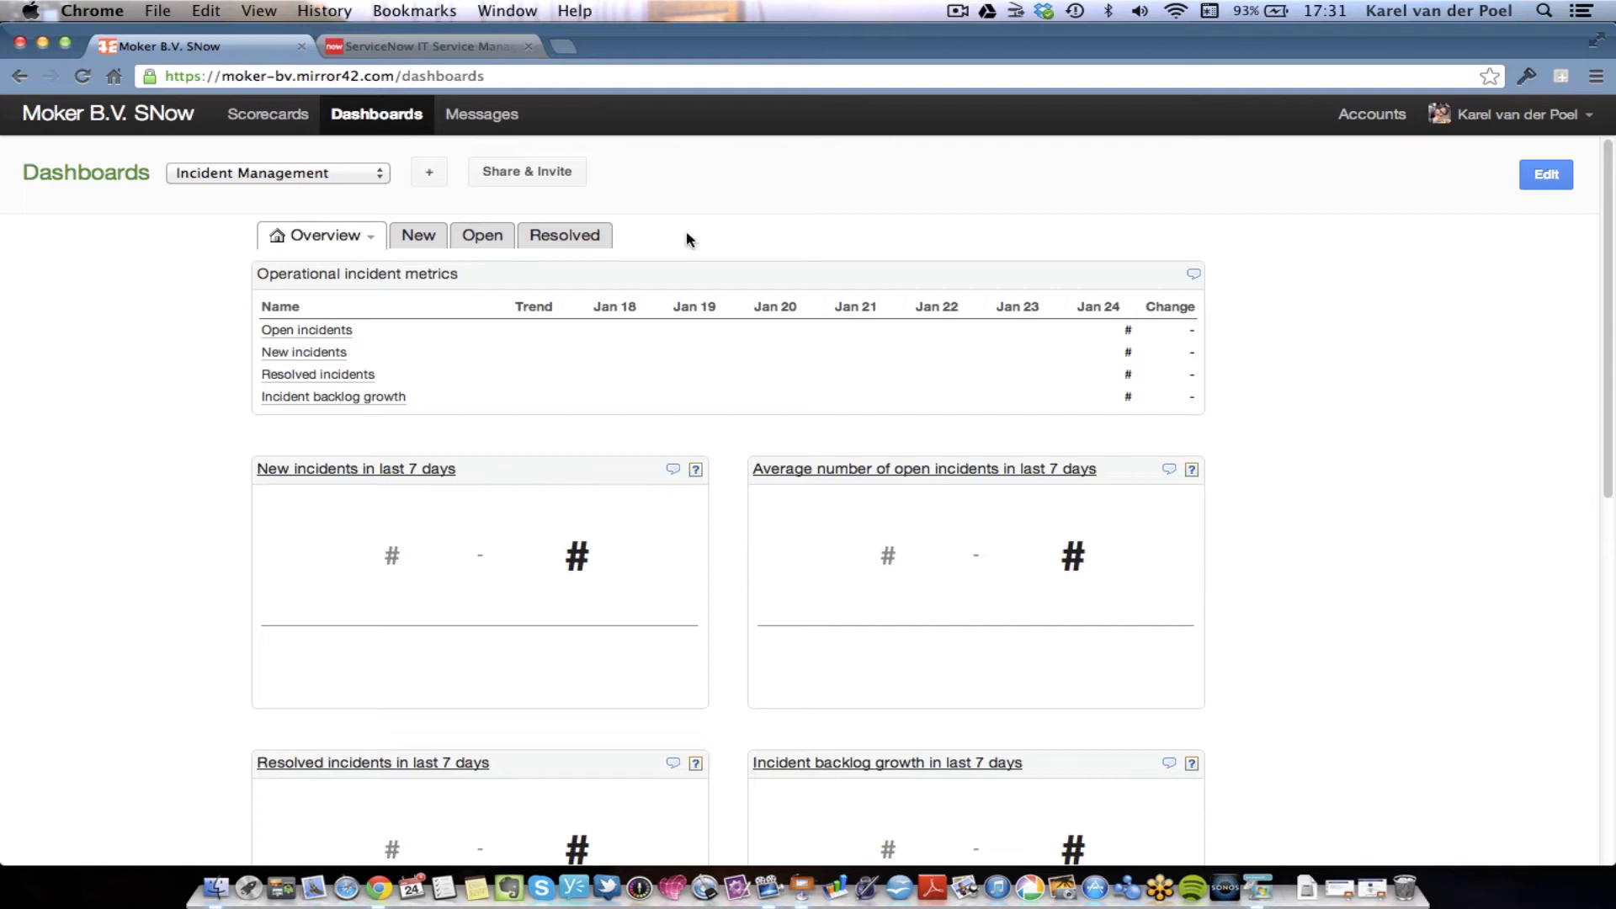
pyautogui.click(1262, 882)
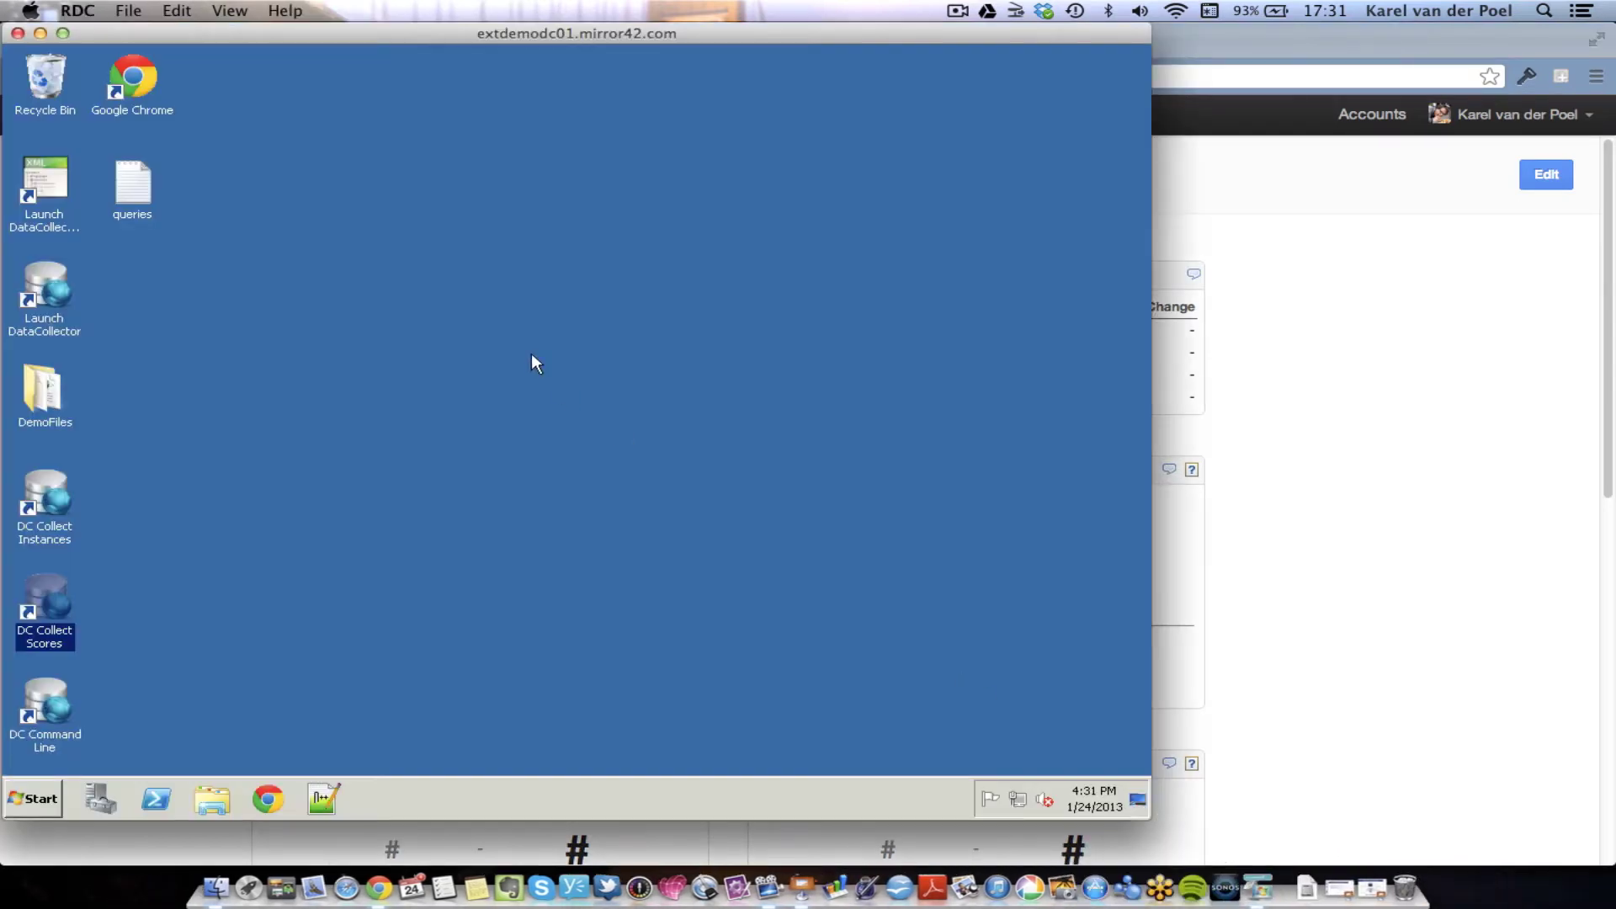
# - Launch the DataCollector Configuration Wizard from its shortcut on the remote server
pyautogui.click(44, 185)
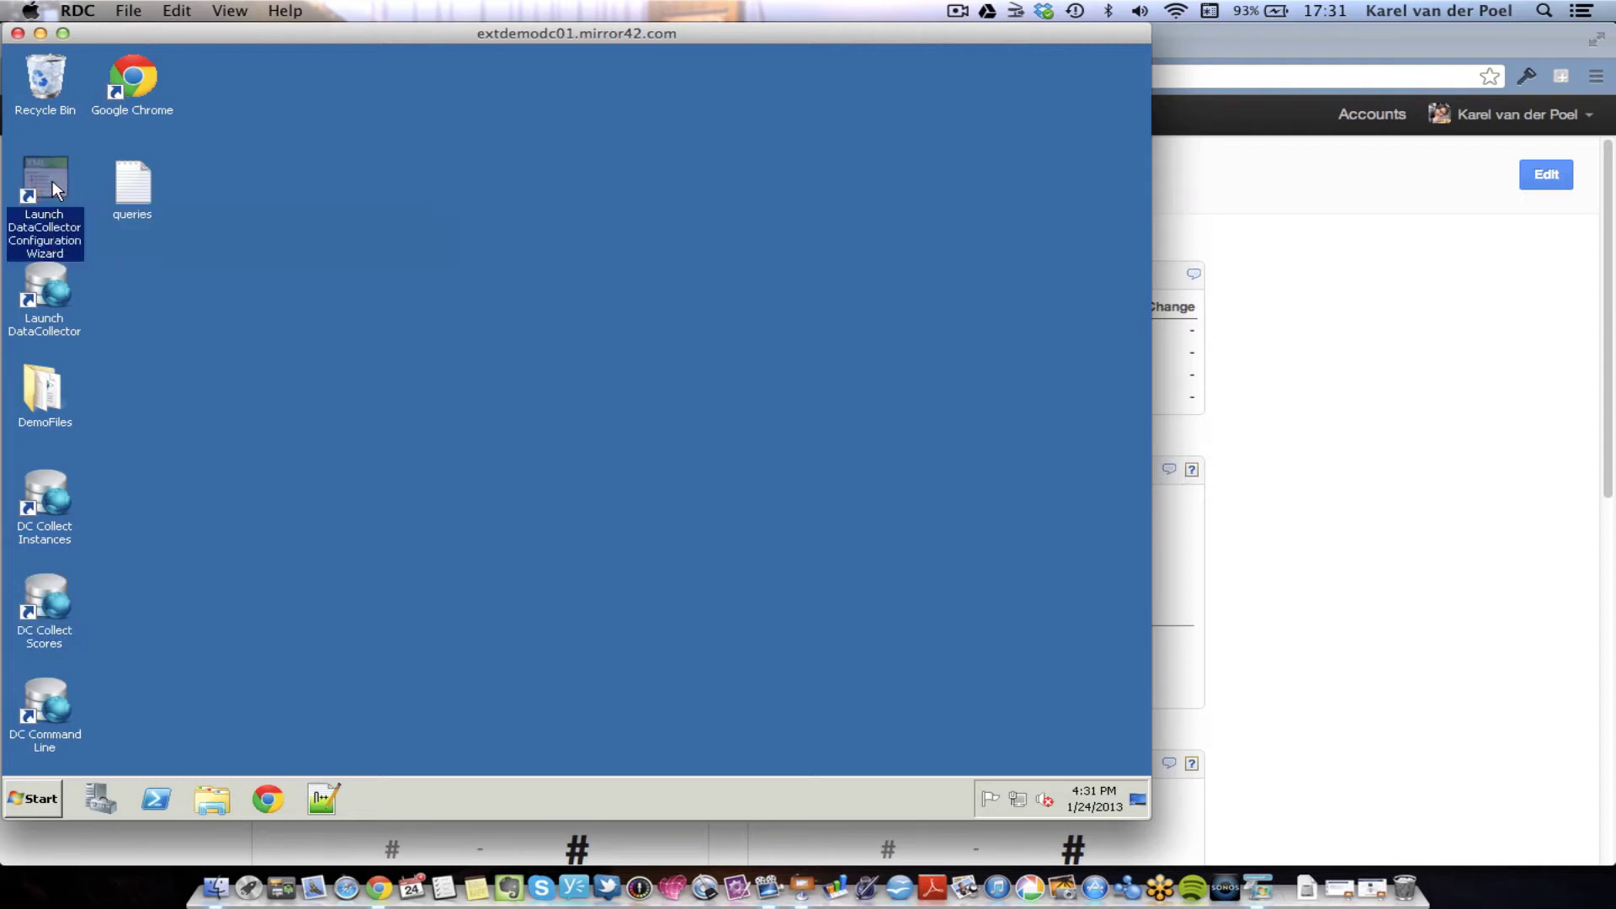
pyautogui.doubleClick(52, 180)
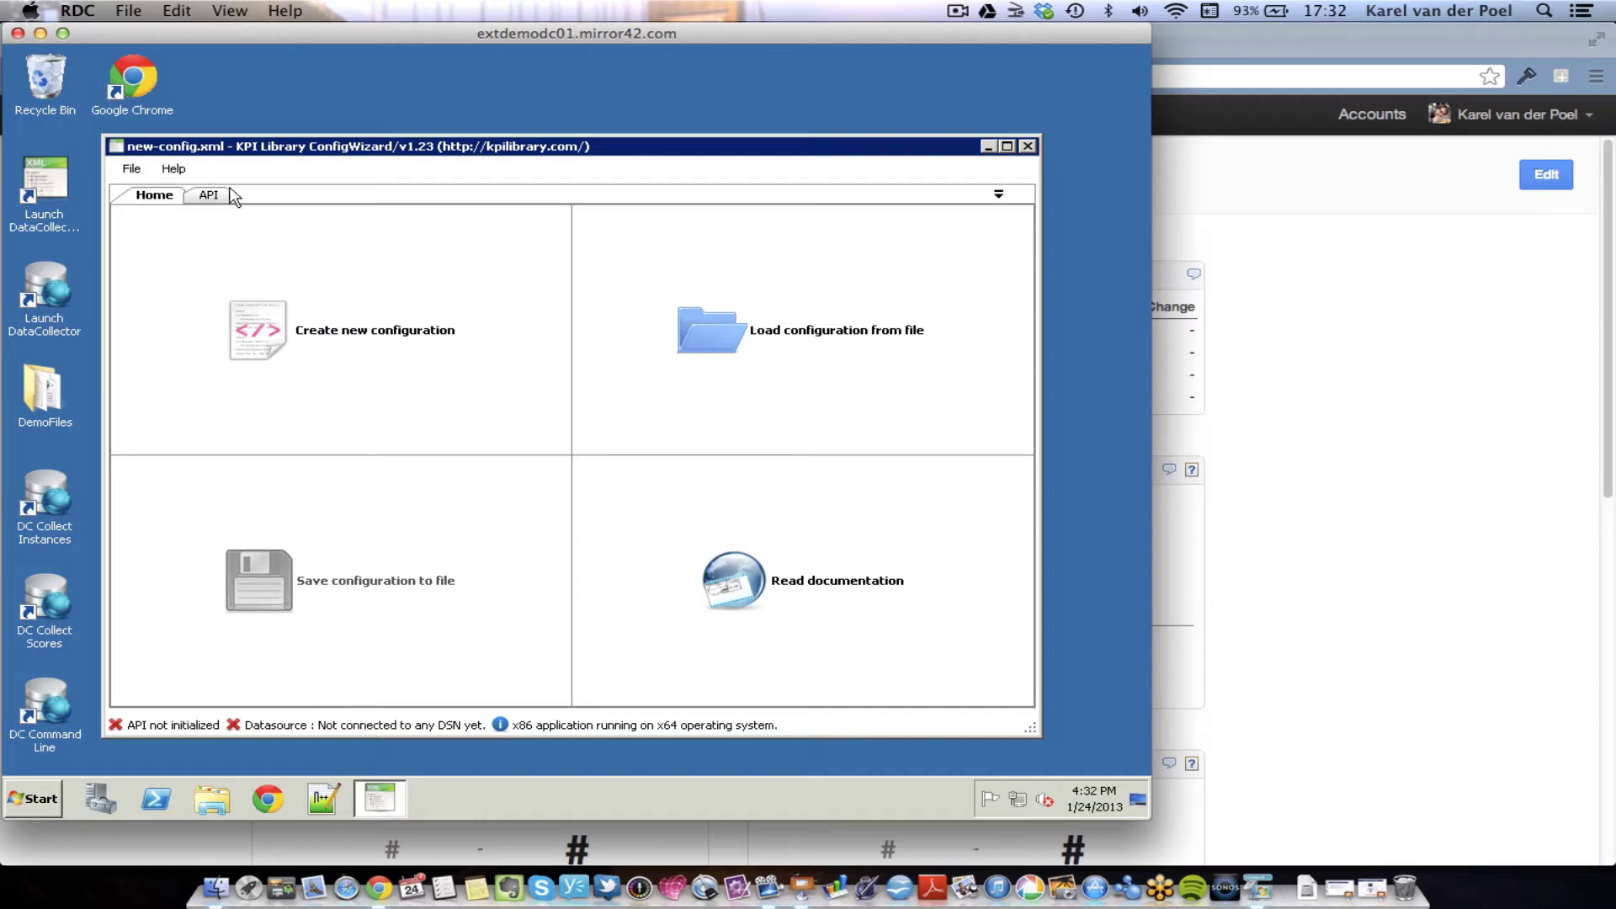
# - Load the snow-incident configuration file into the ConfigWizard
pyautogui.click(705, 345)
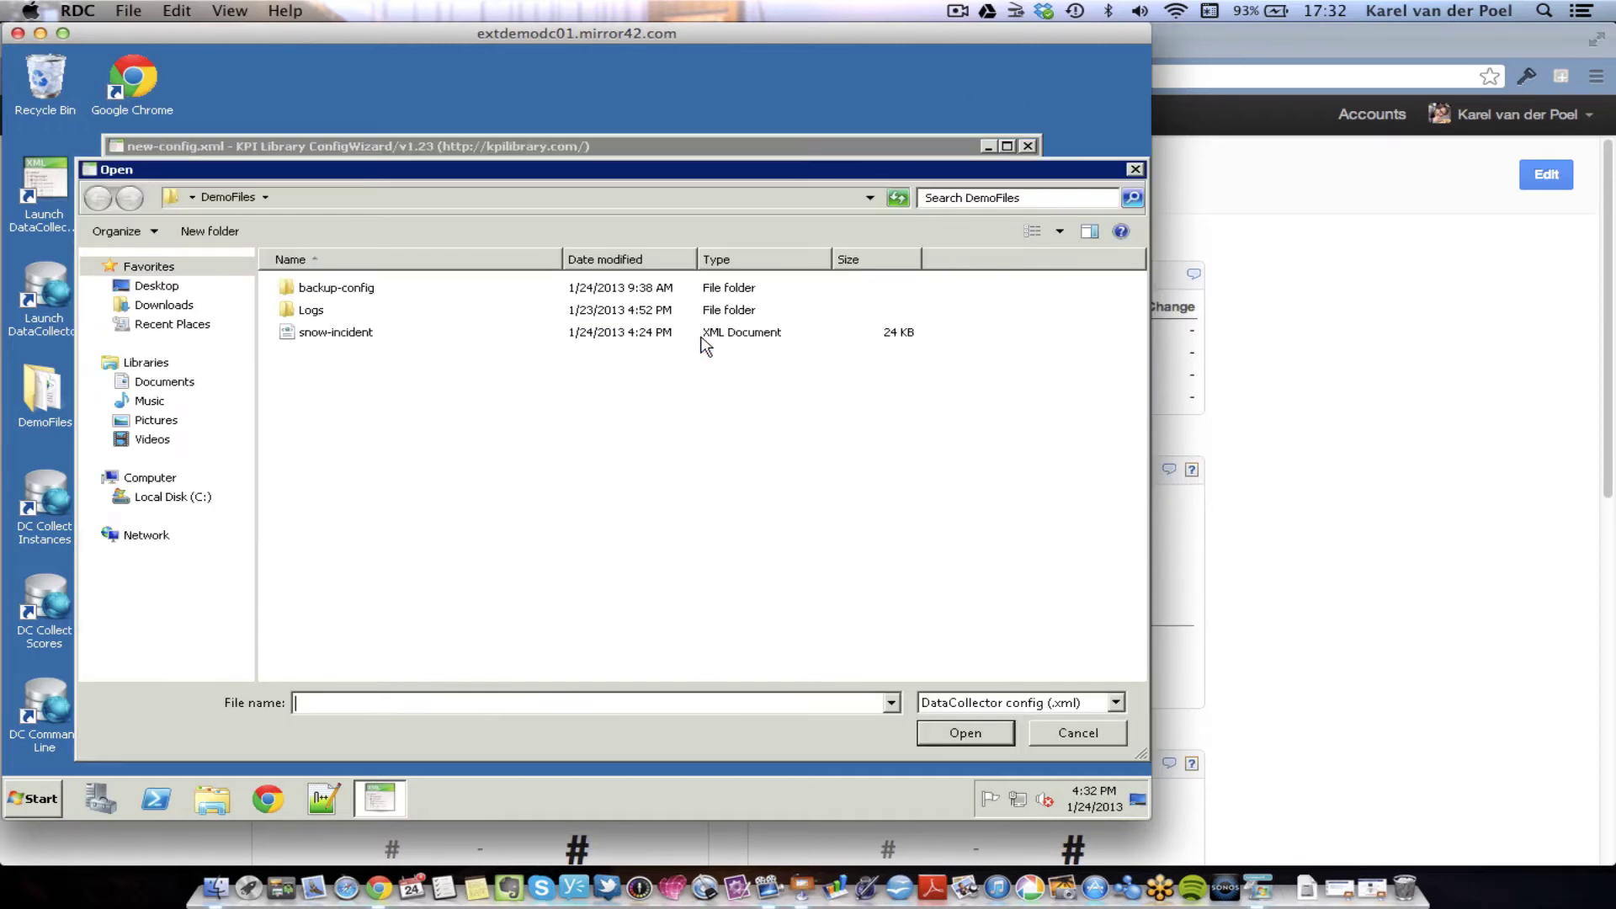
pyautogui.click(338, 333)
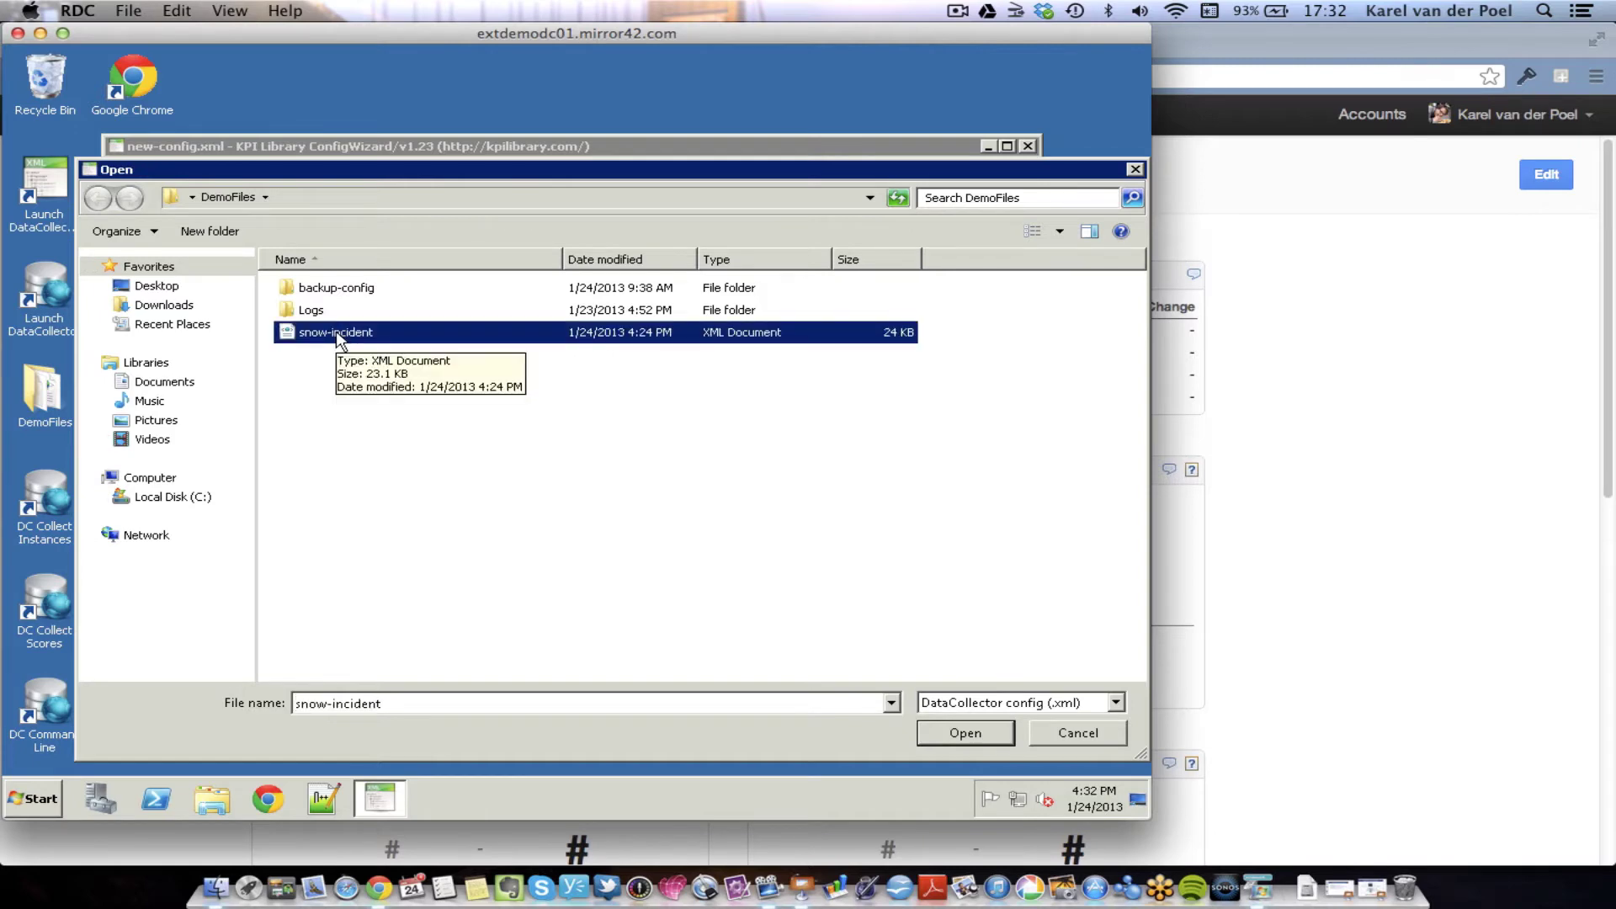
pyautogui.click(967, 737)
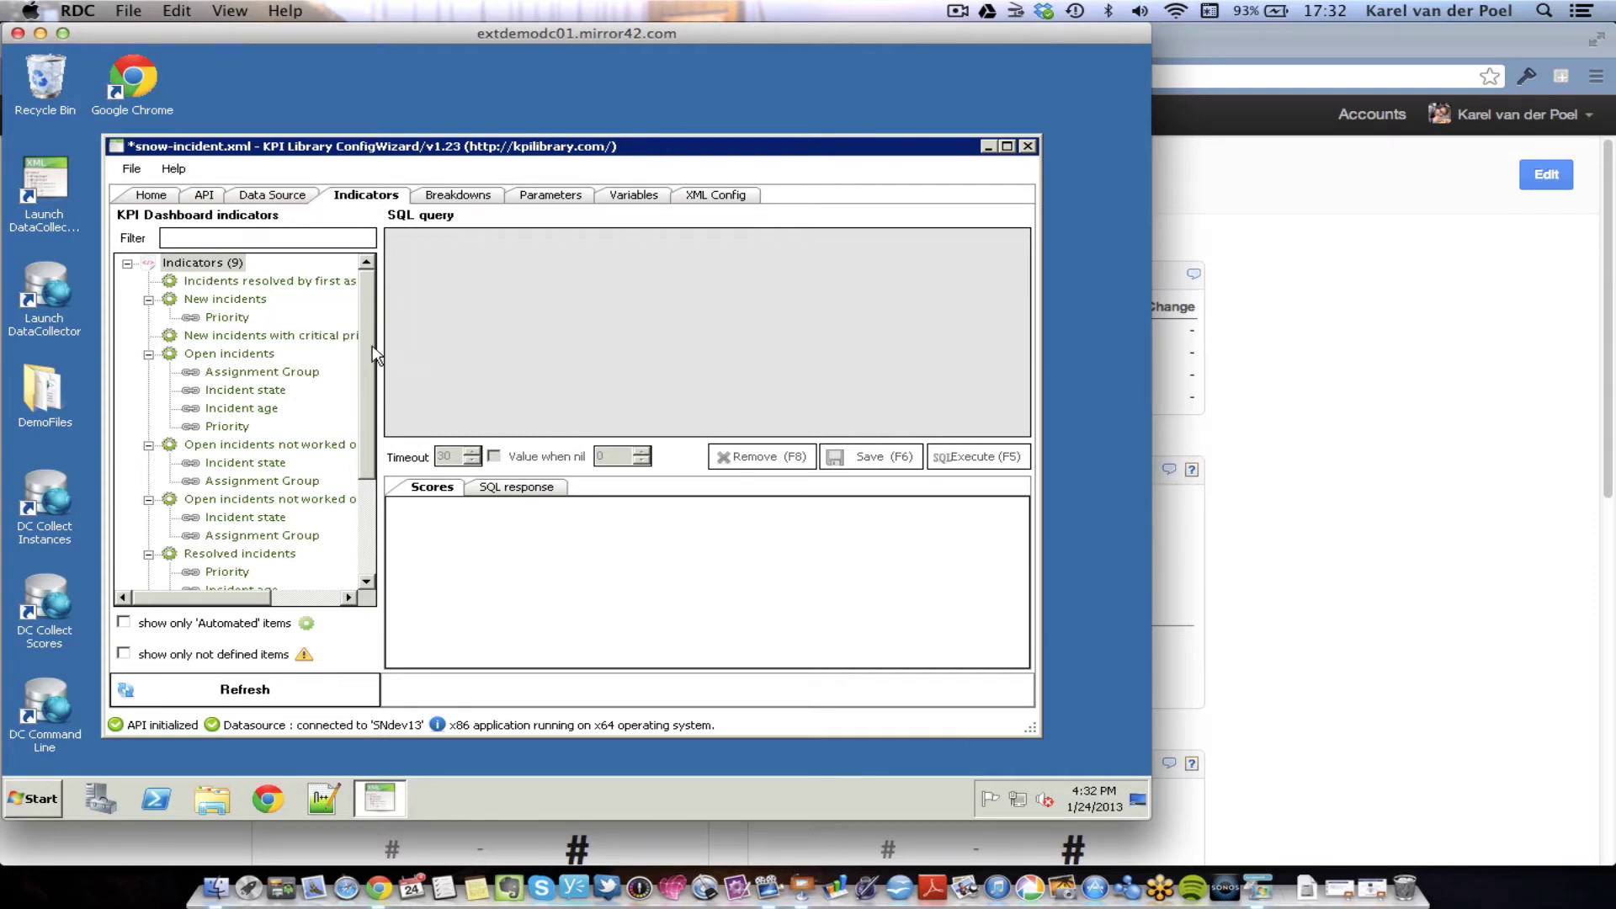
# - Show the SQL query for the Open incidents indicator
pyautogui.scroll(-2, 364, 433)
pyautogui.scroll(-1, 362, 426)
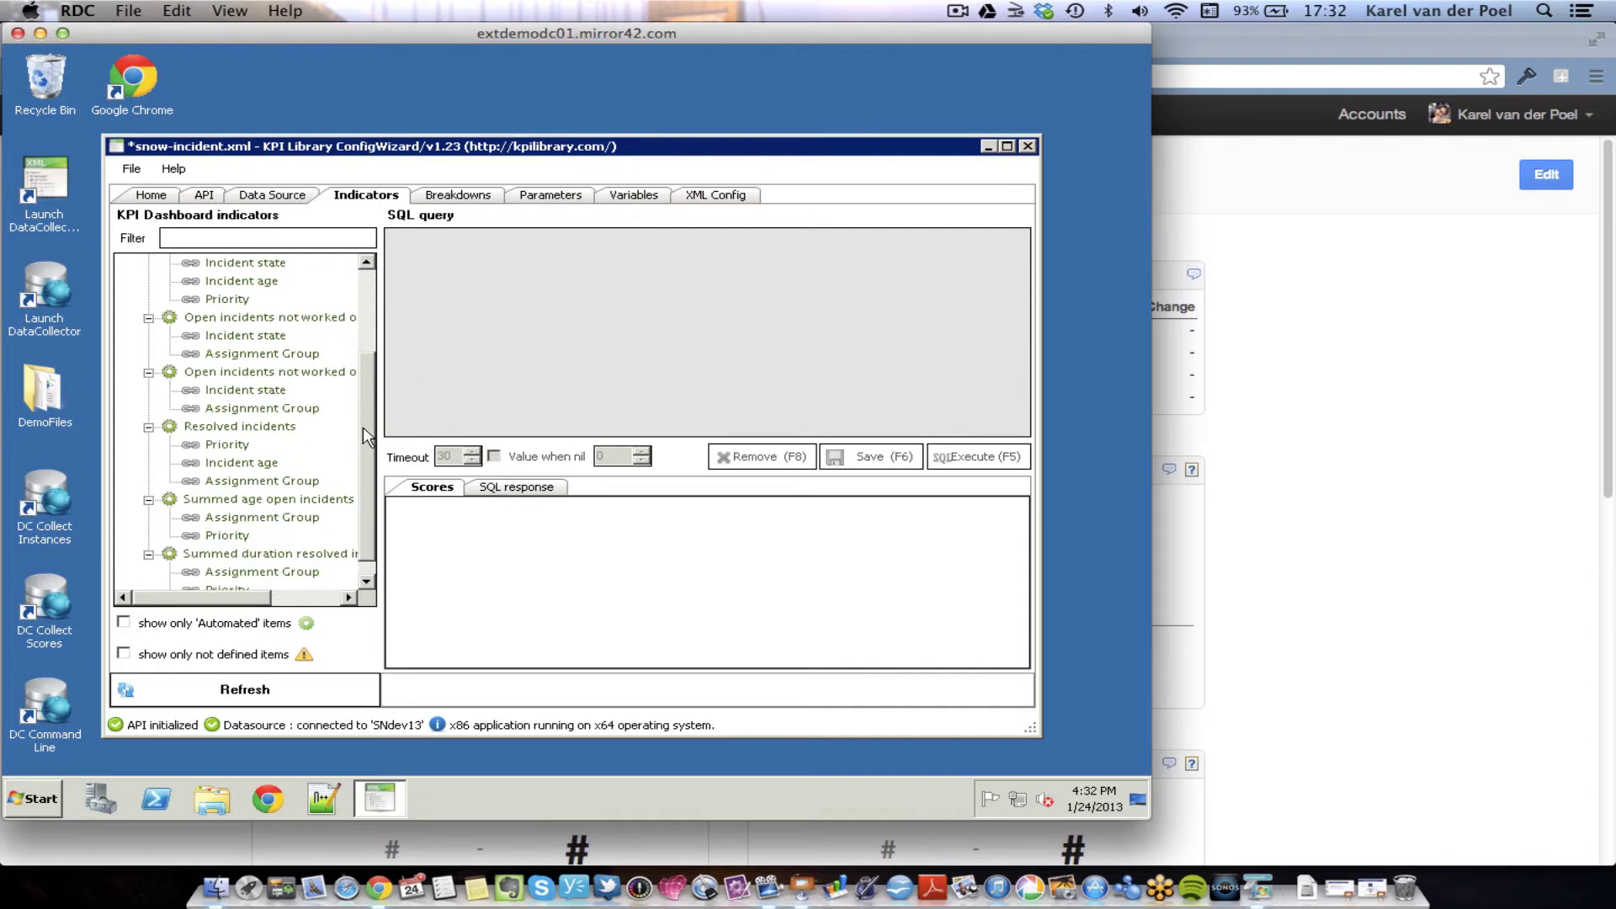
pyautogui.scroll(3, 366, 365)
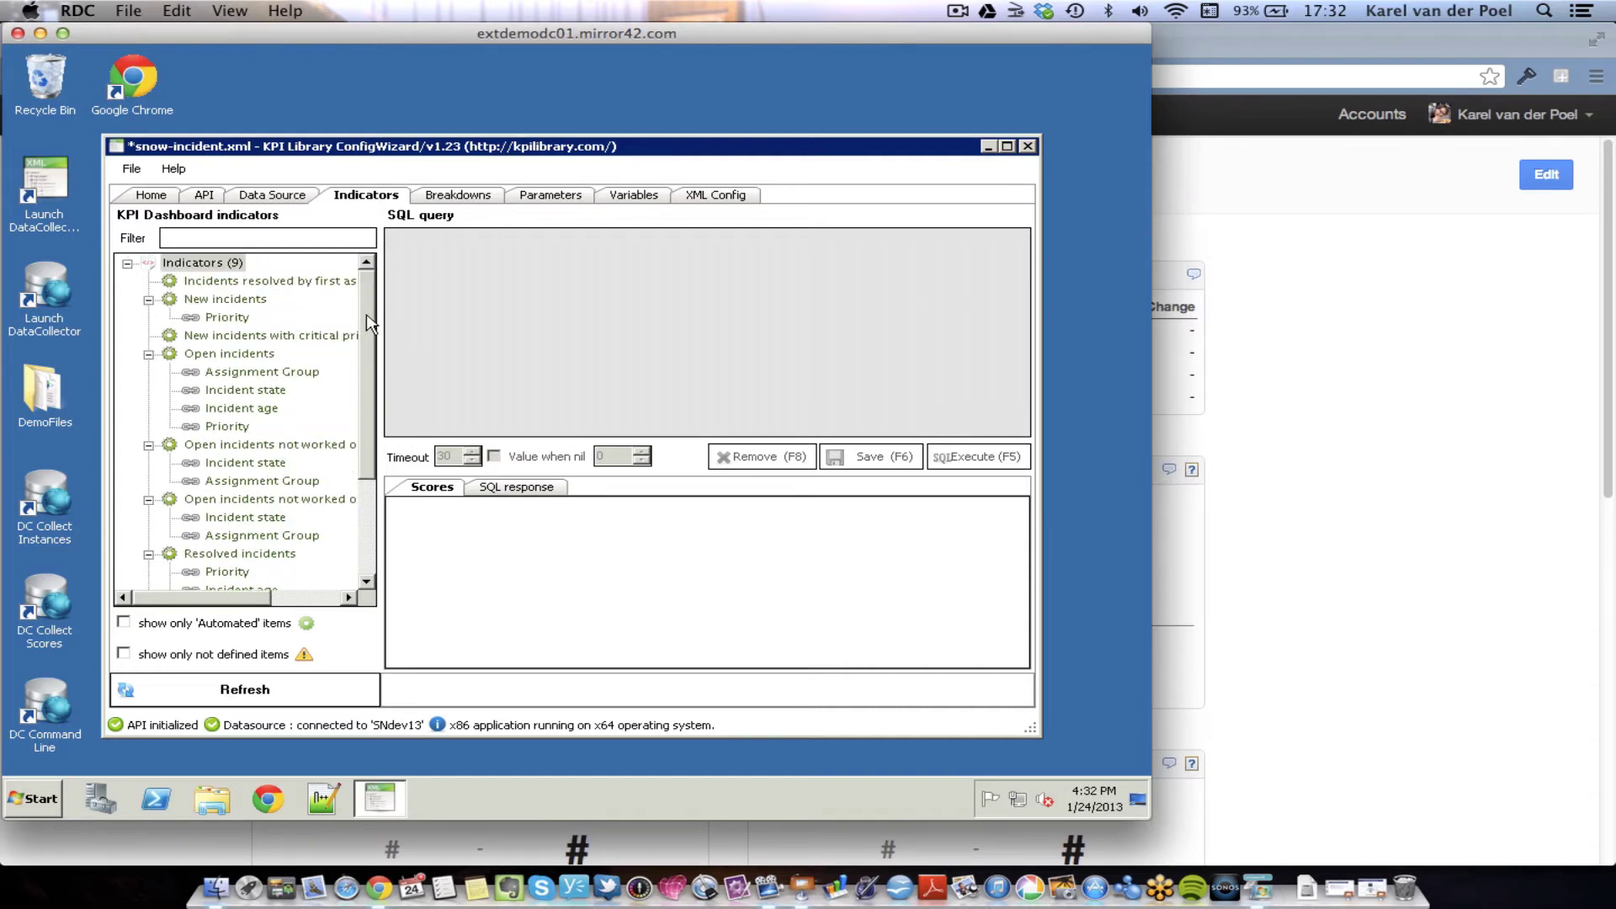
pyautogui.click(217, 355)
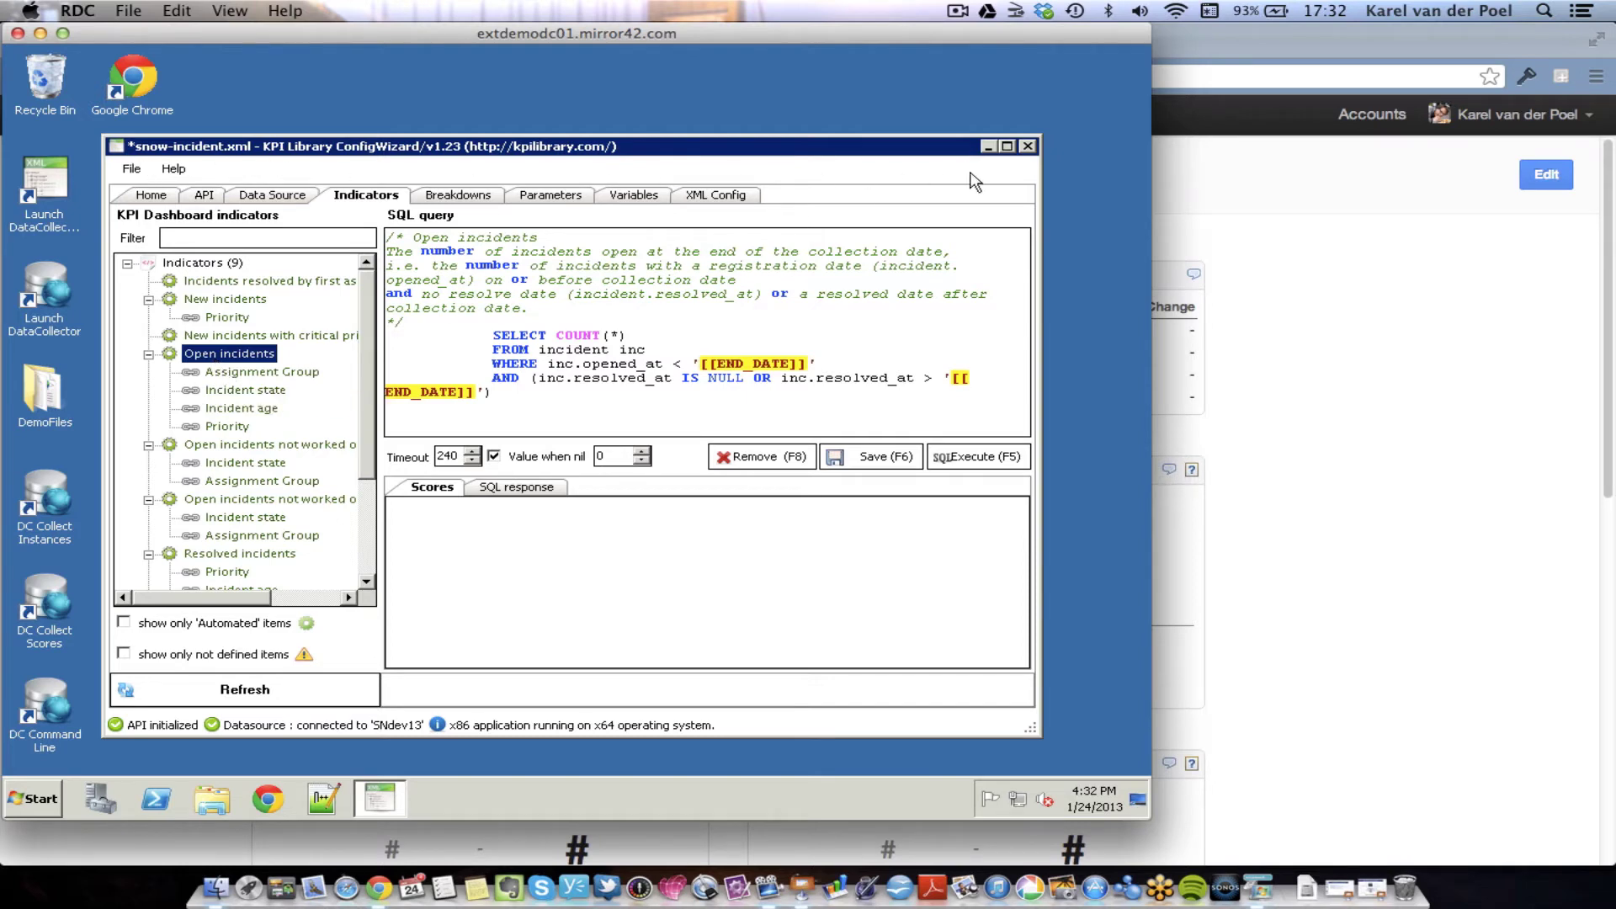
# - Minimize the wizard and run DC Collect Instances, then DC Collect Scores
pyautogui.click(989, 147)
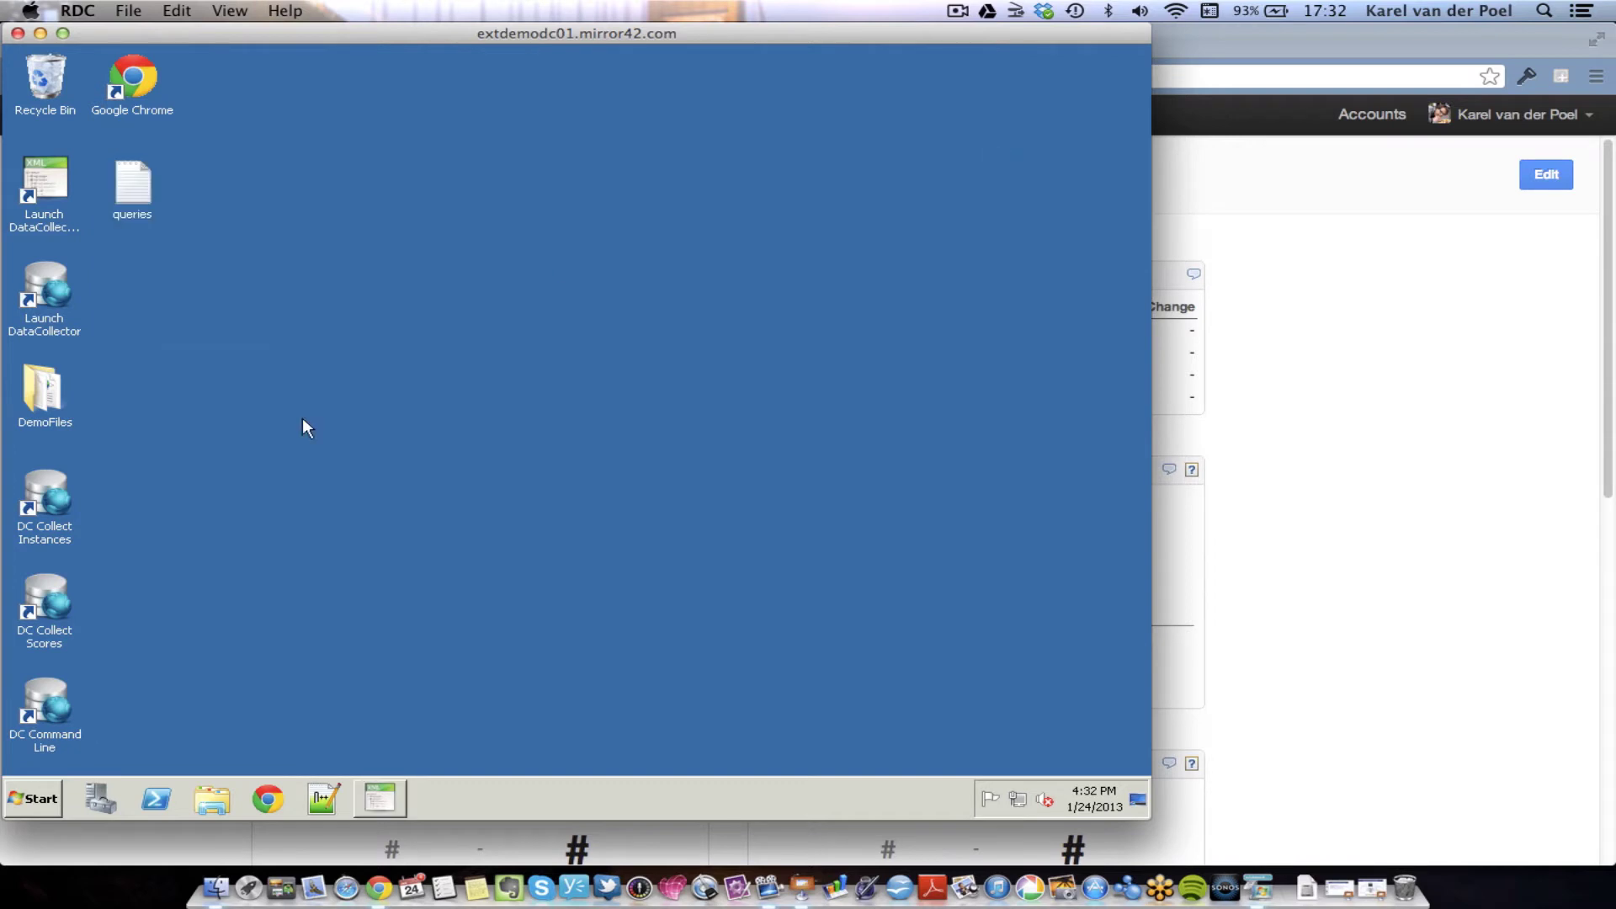
pyautogui.doubleClick(46, 483)
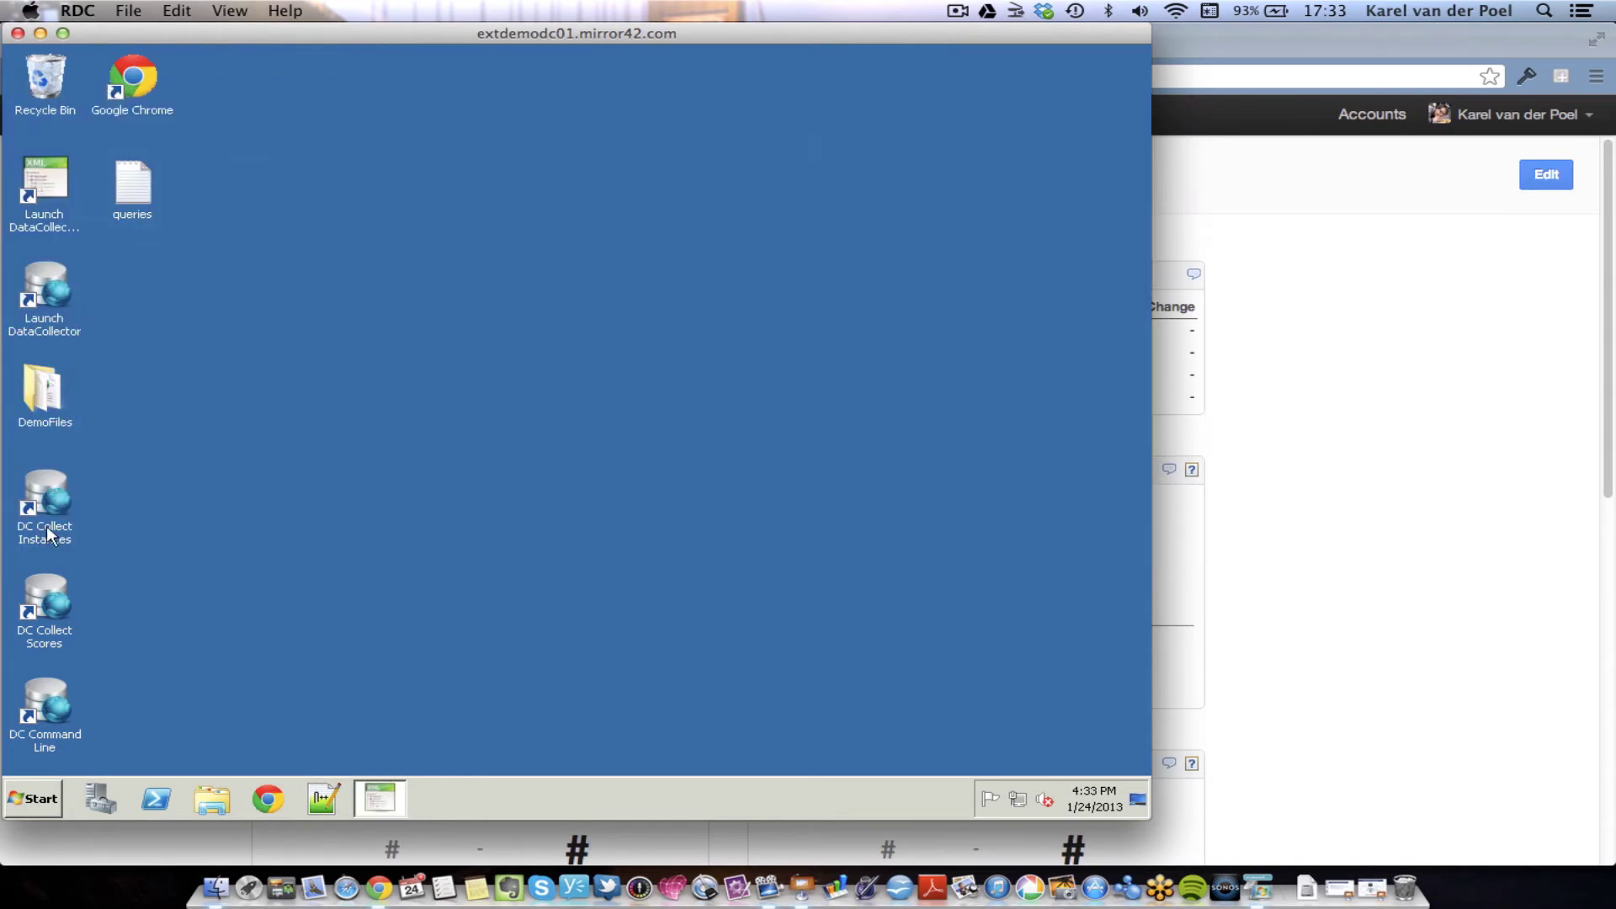
pyautogui.doubleClick(39, 593)
# - Check the Scorecards list and the Open incidents breakdowns: 59, all older than 30 days
pyautogui.click(1374, 434)
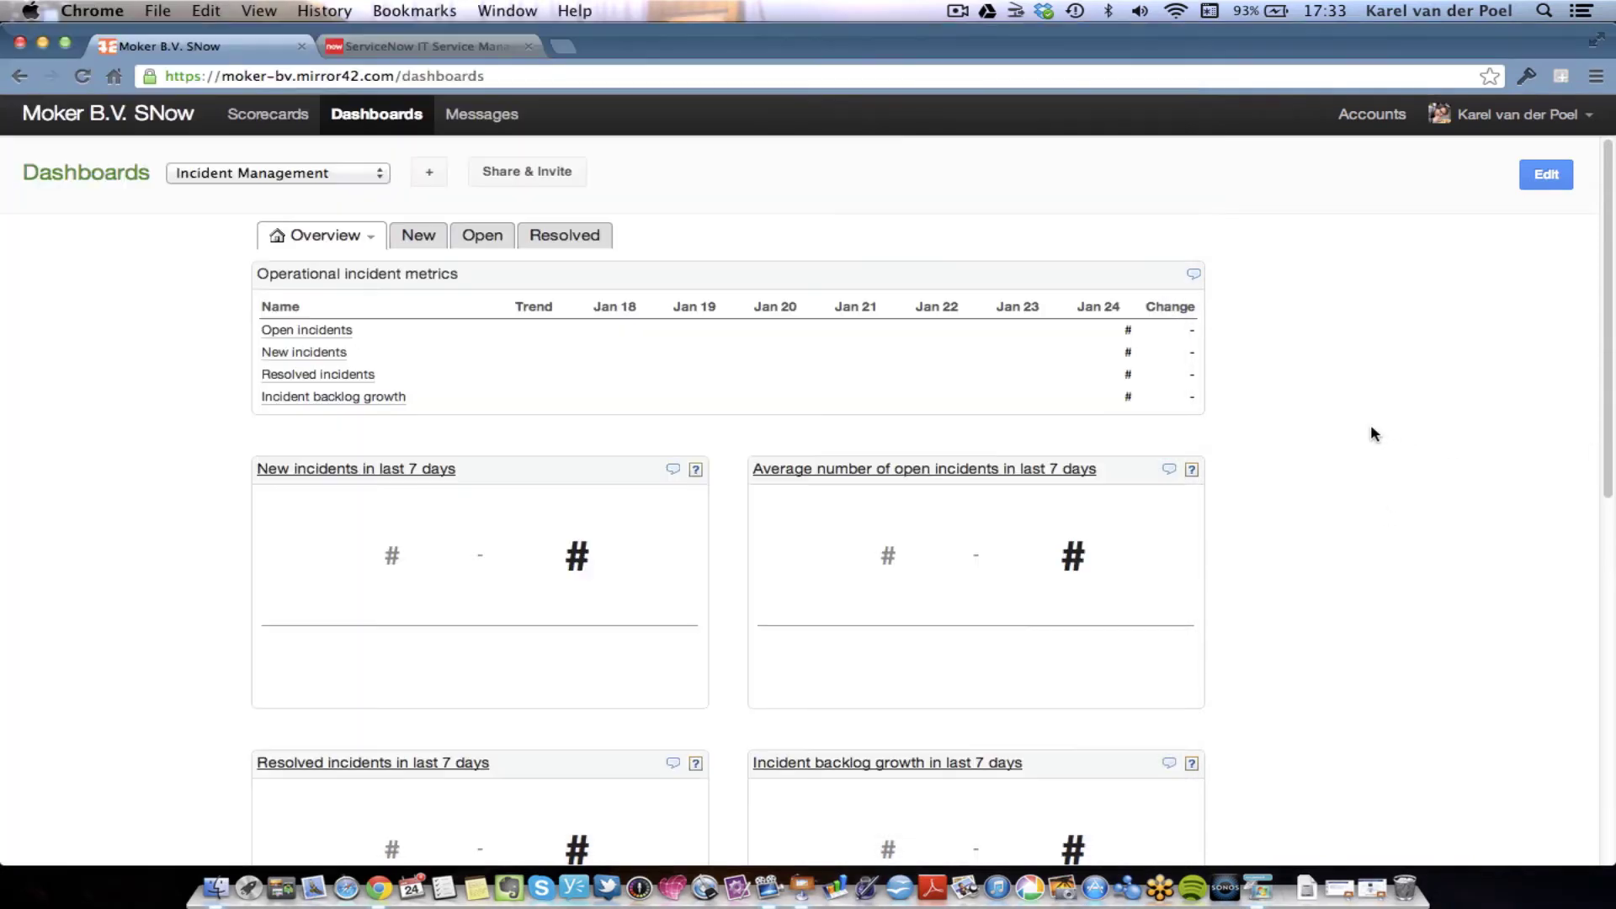
pyautogui.click(261, 117)
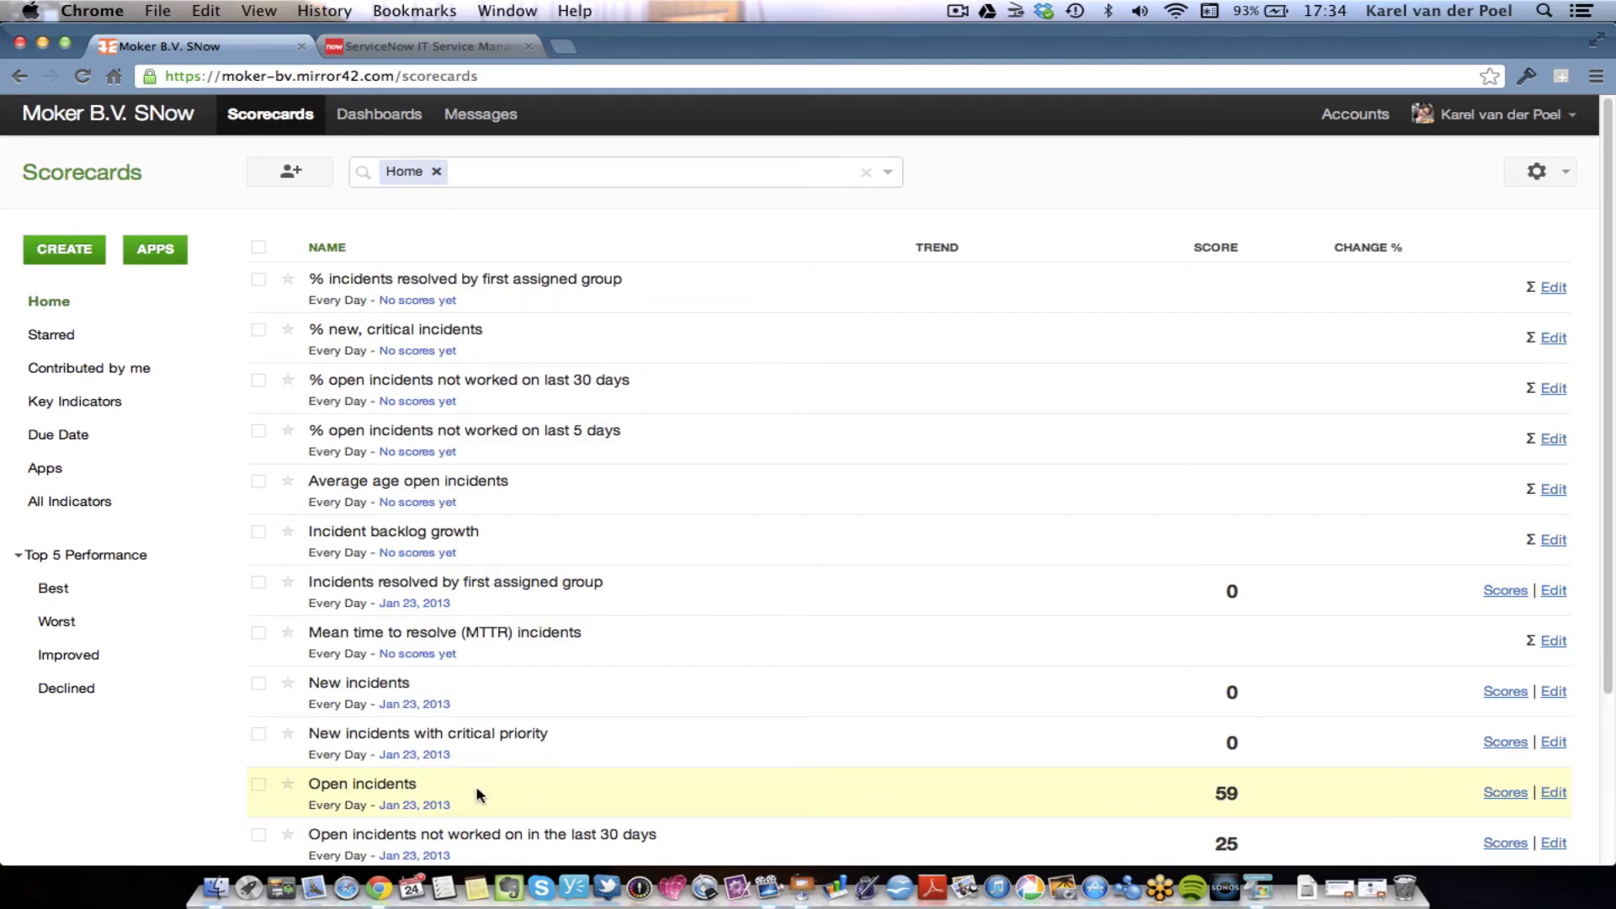
pyautogui.click(385, 791)
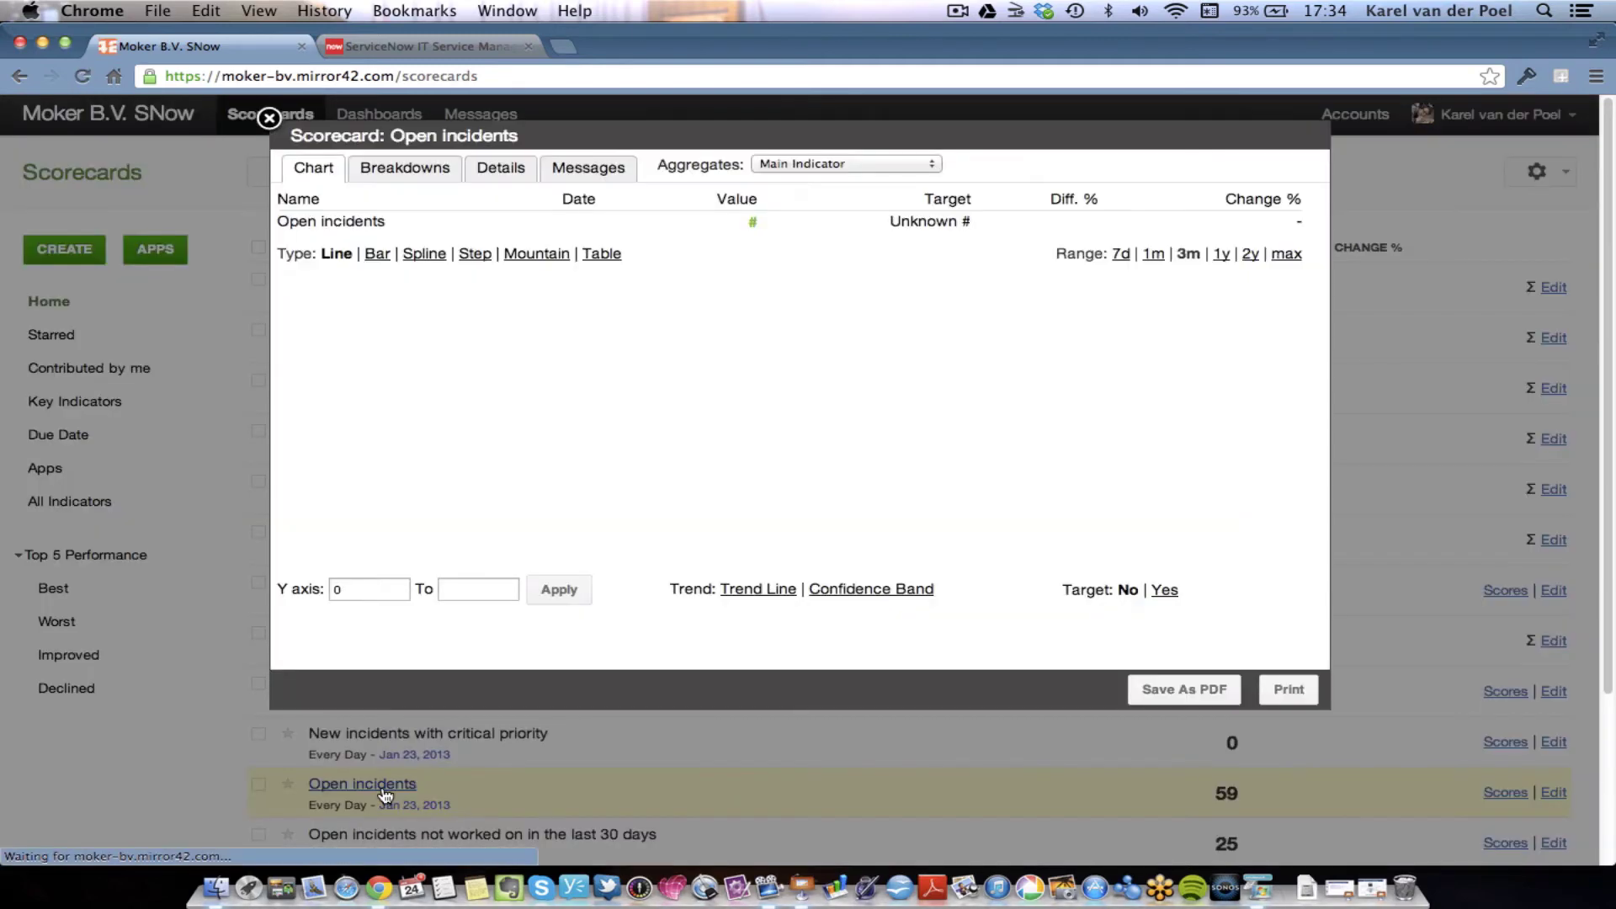
pyautogui.click(388, 171)
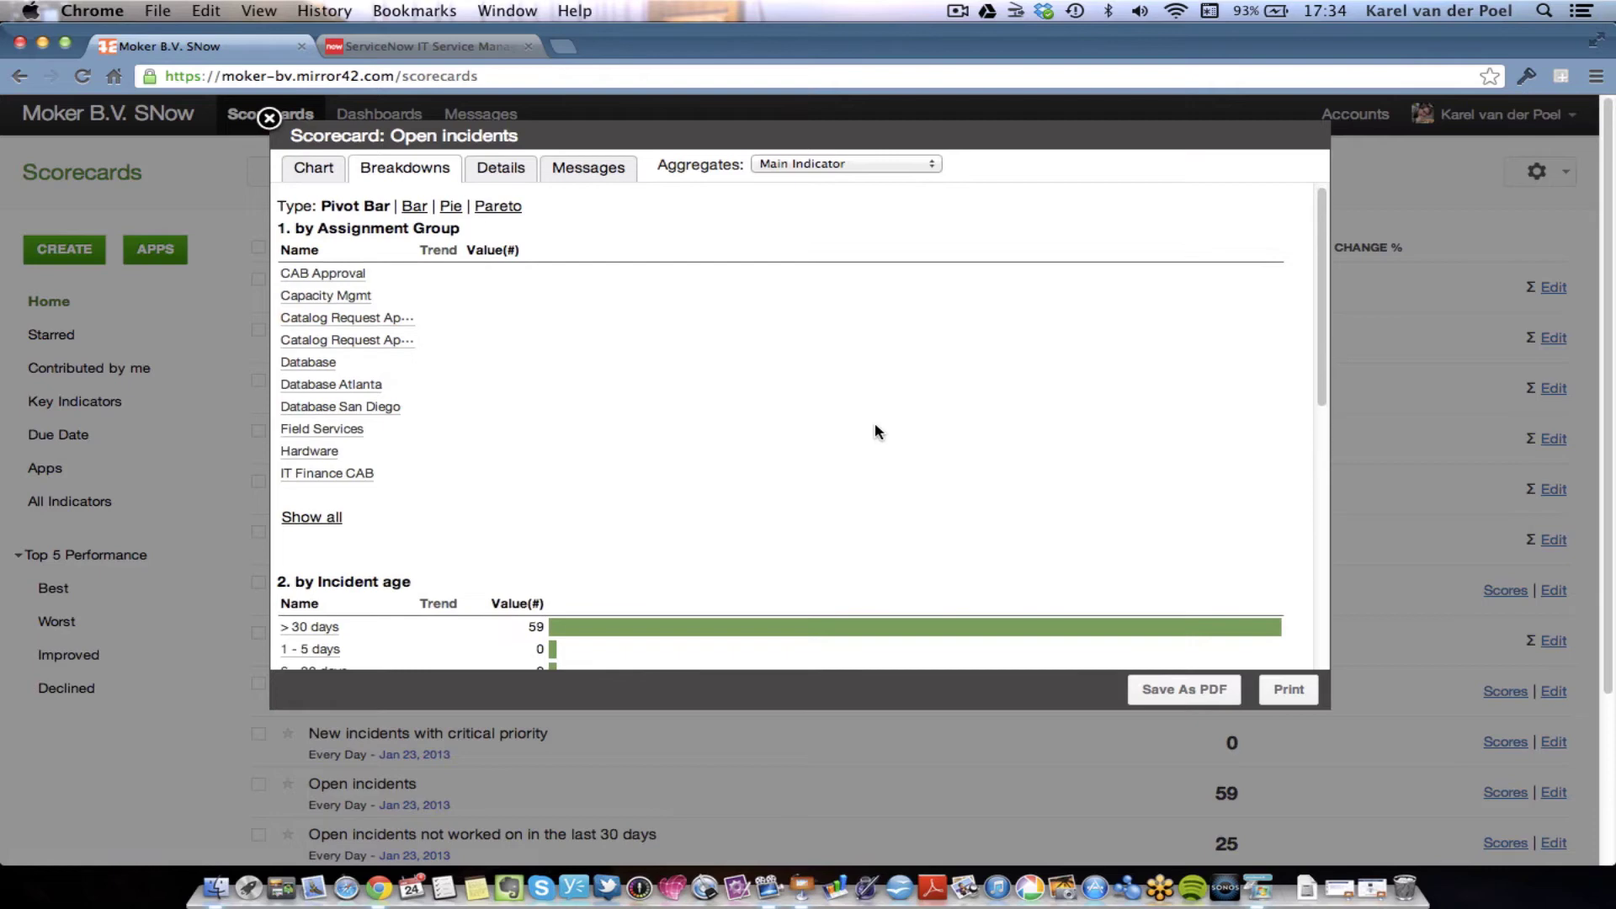
pyautogui.scroll(-3, 875, 430)
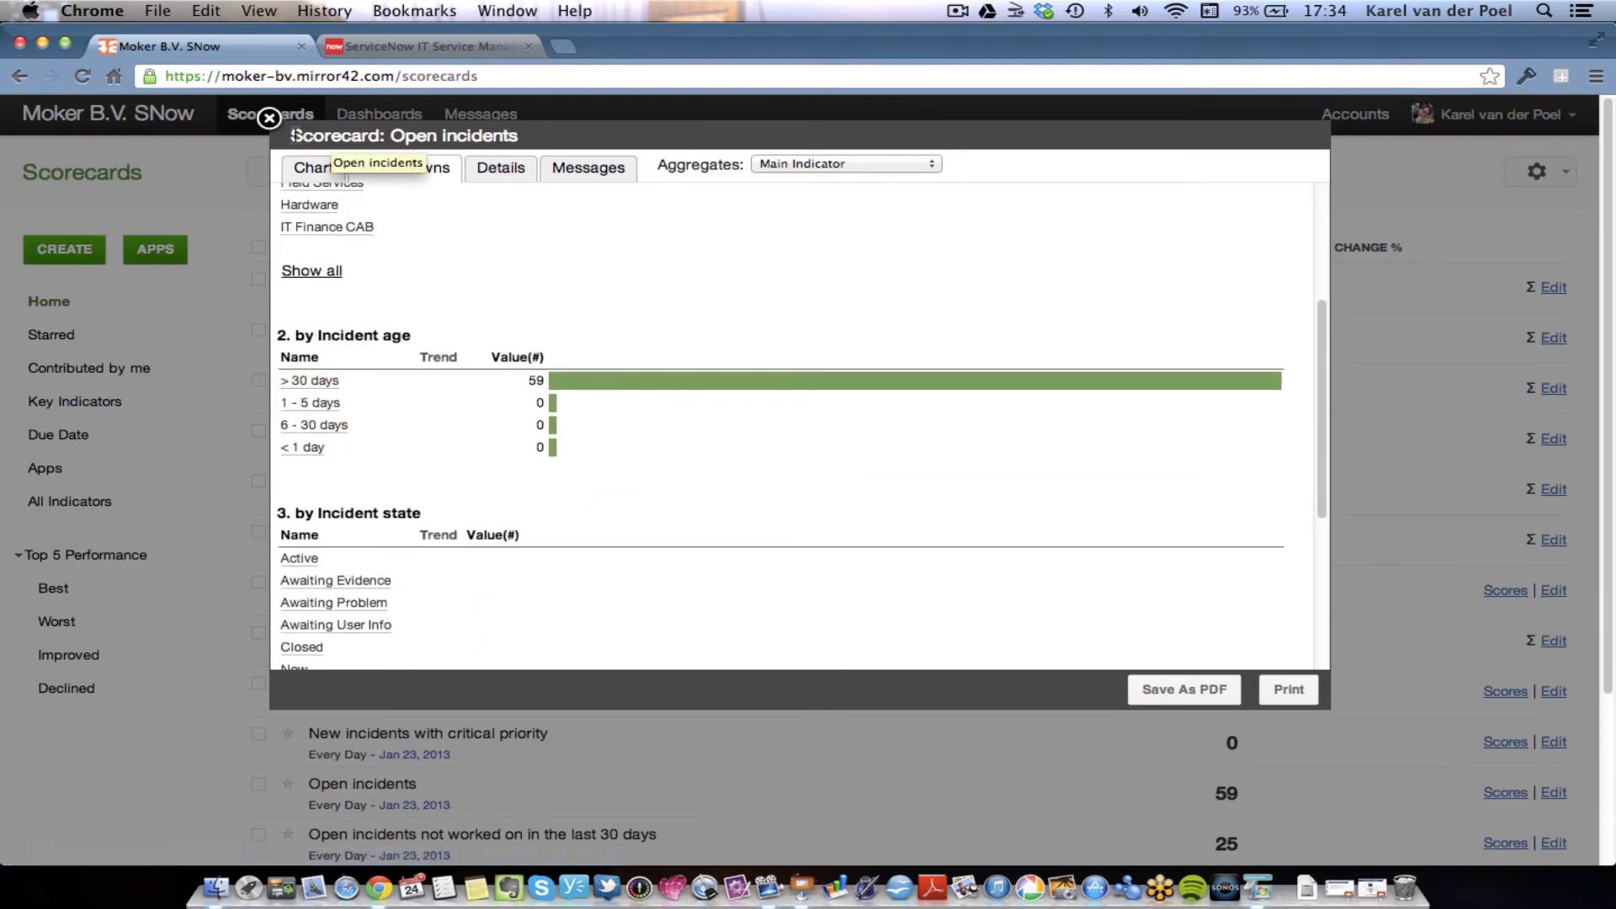
pyautogui.click(269, 117)
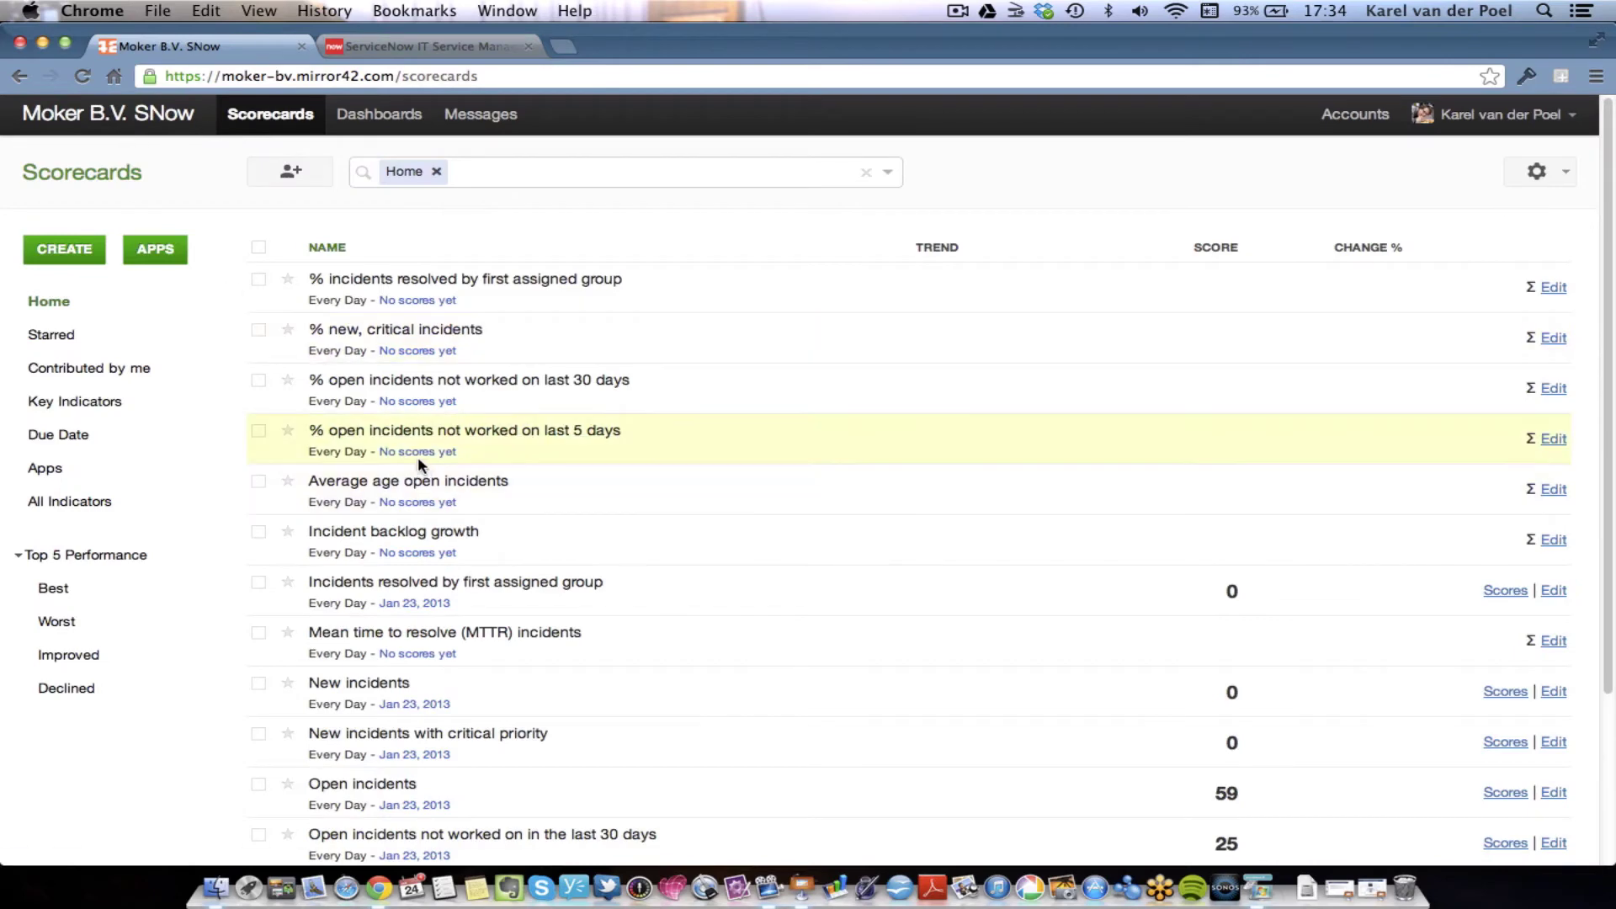
# - Create a new indicator named Open Changes, unit #, where lower score values are better
pyautogui.click(83, 241)
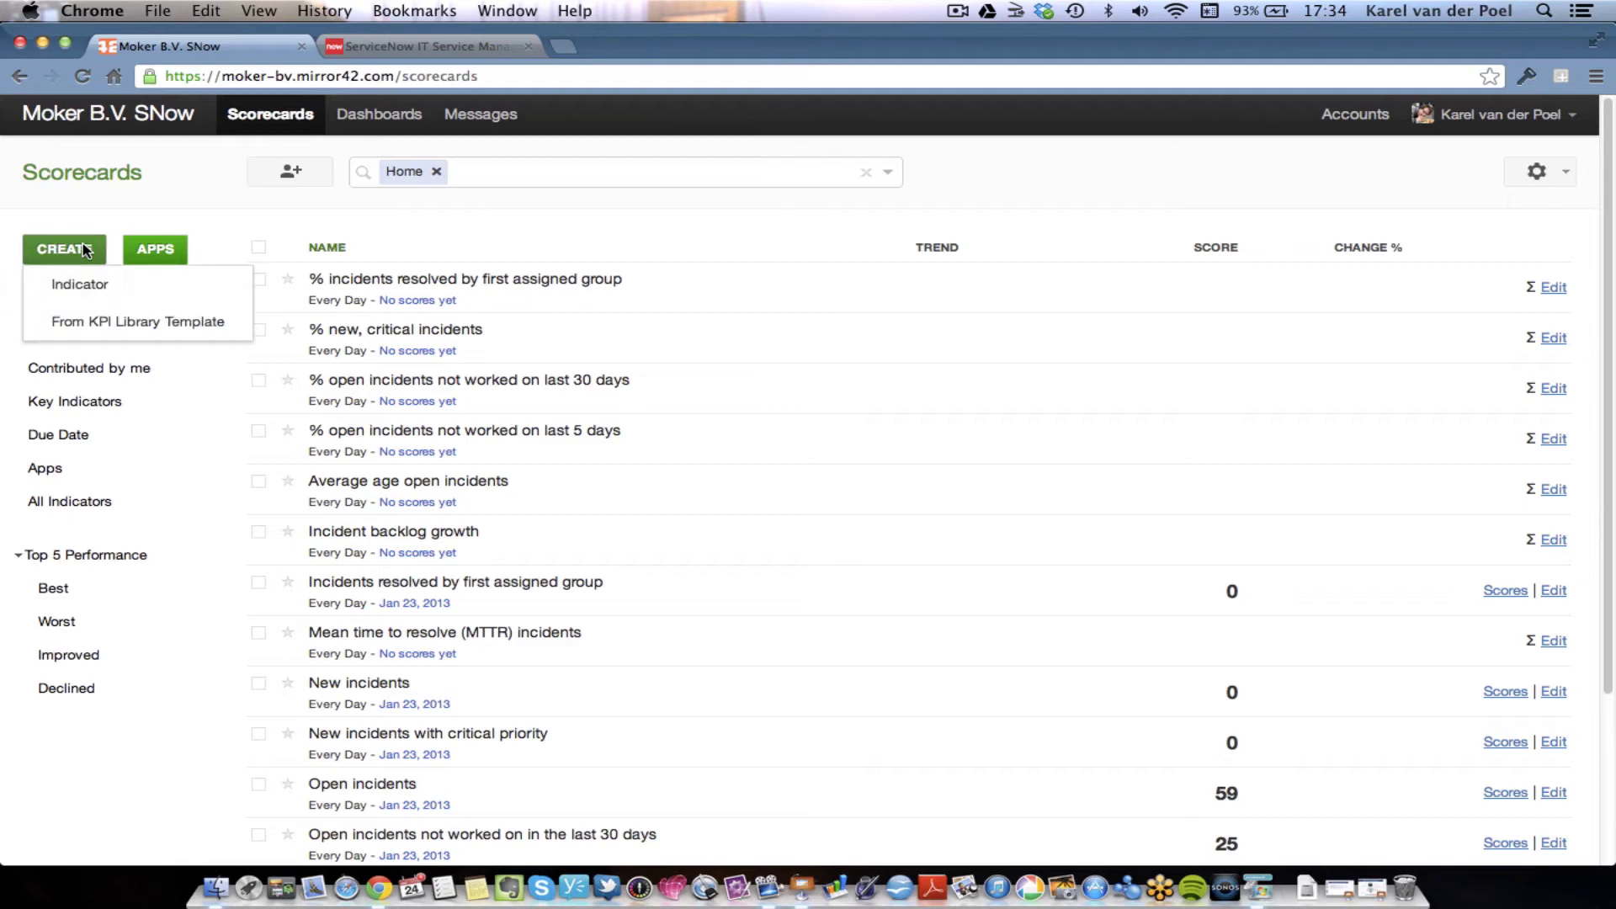
pyautogui.click(92, 294)
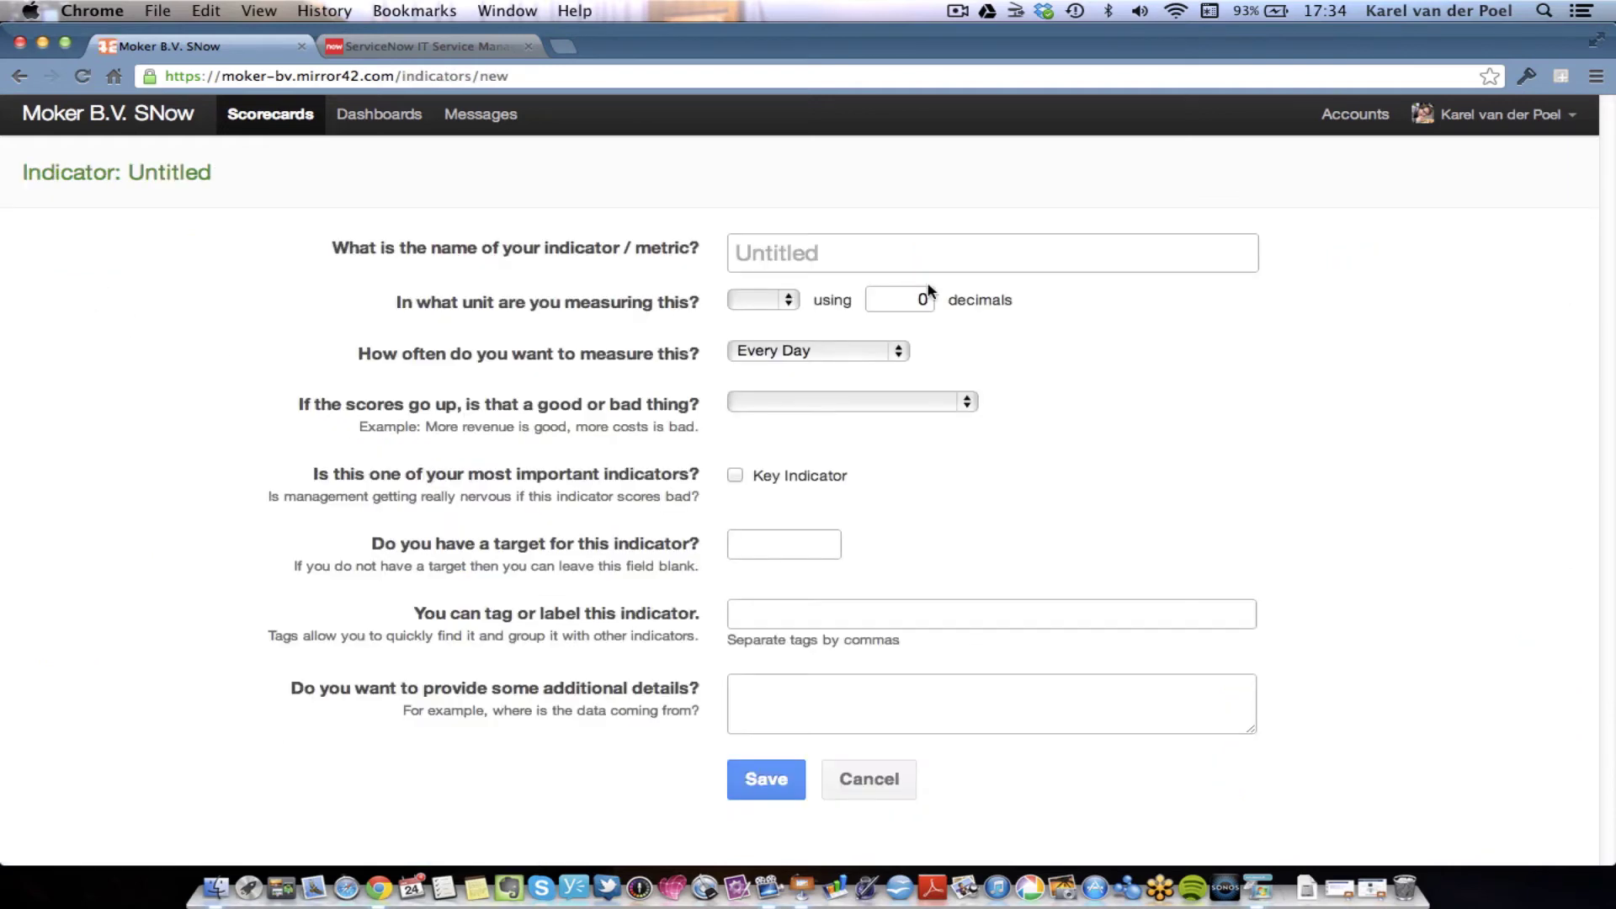
pyautogui.click(912, 250)
pyautogui.write('Open Changes')
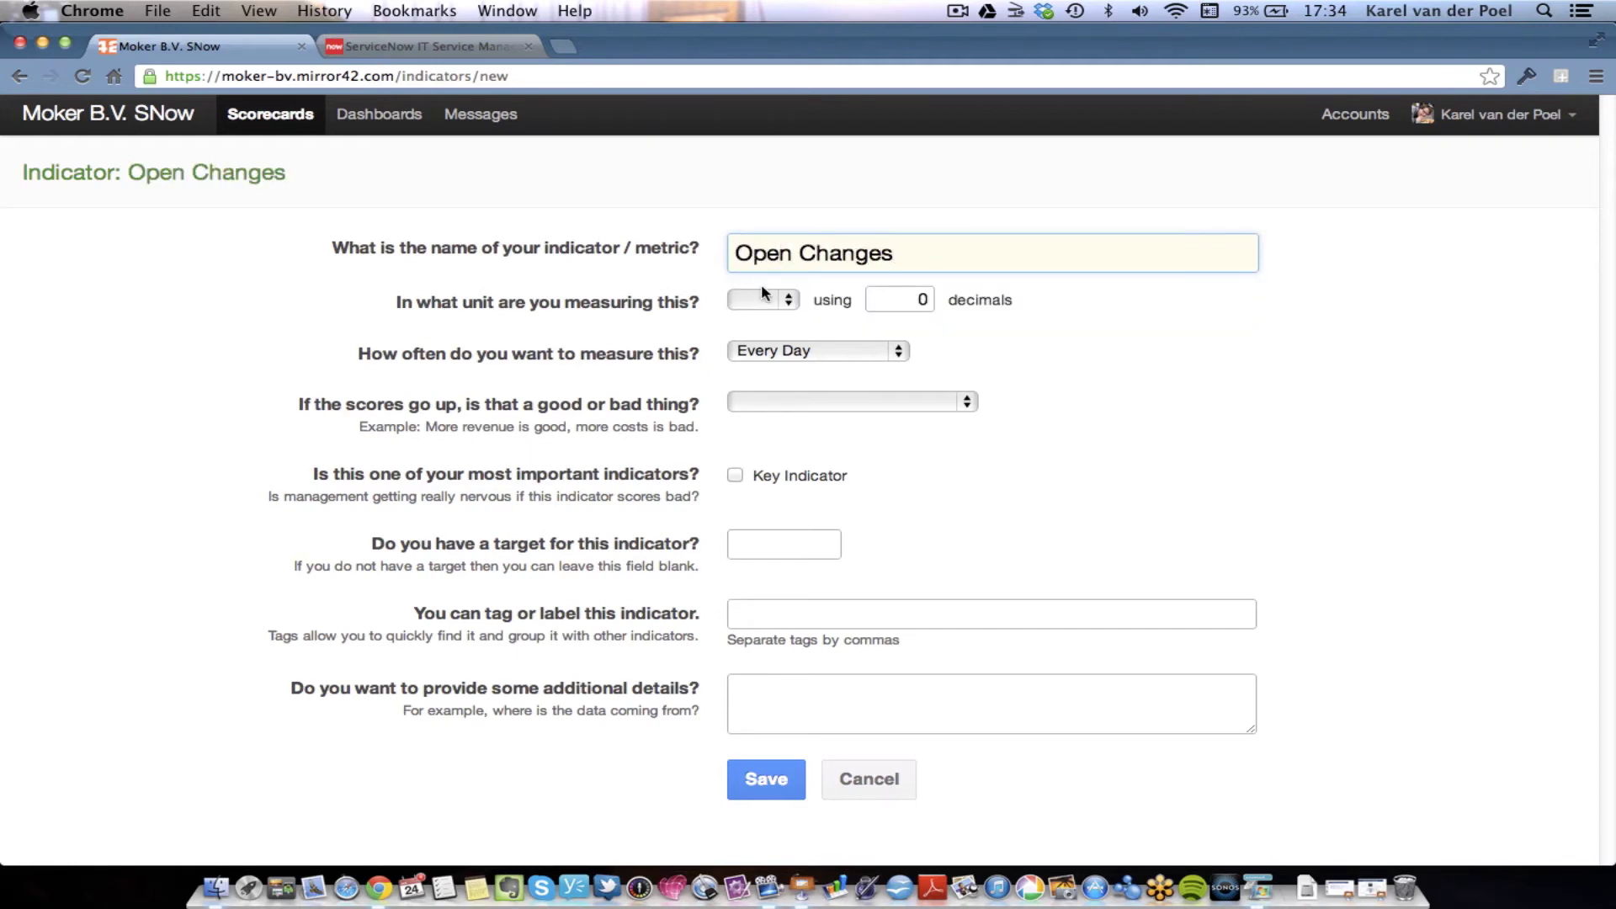
pyautogui.click(762, 300)
pyautogui.click(769, 320)
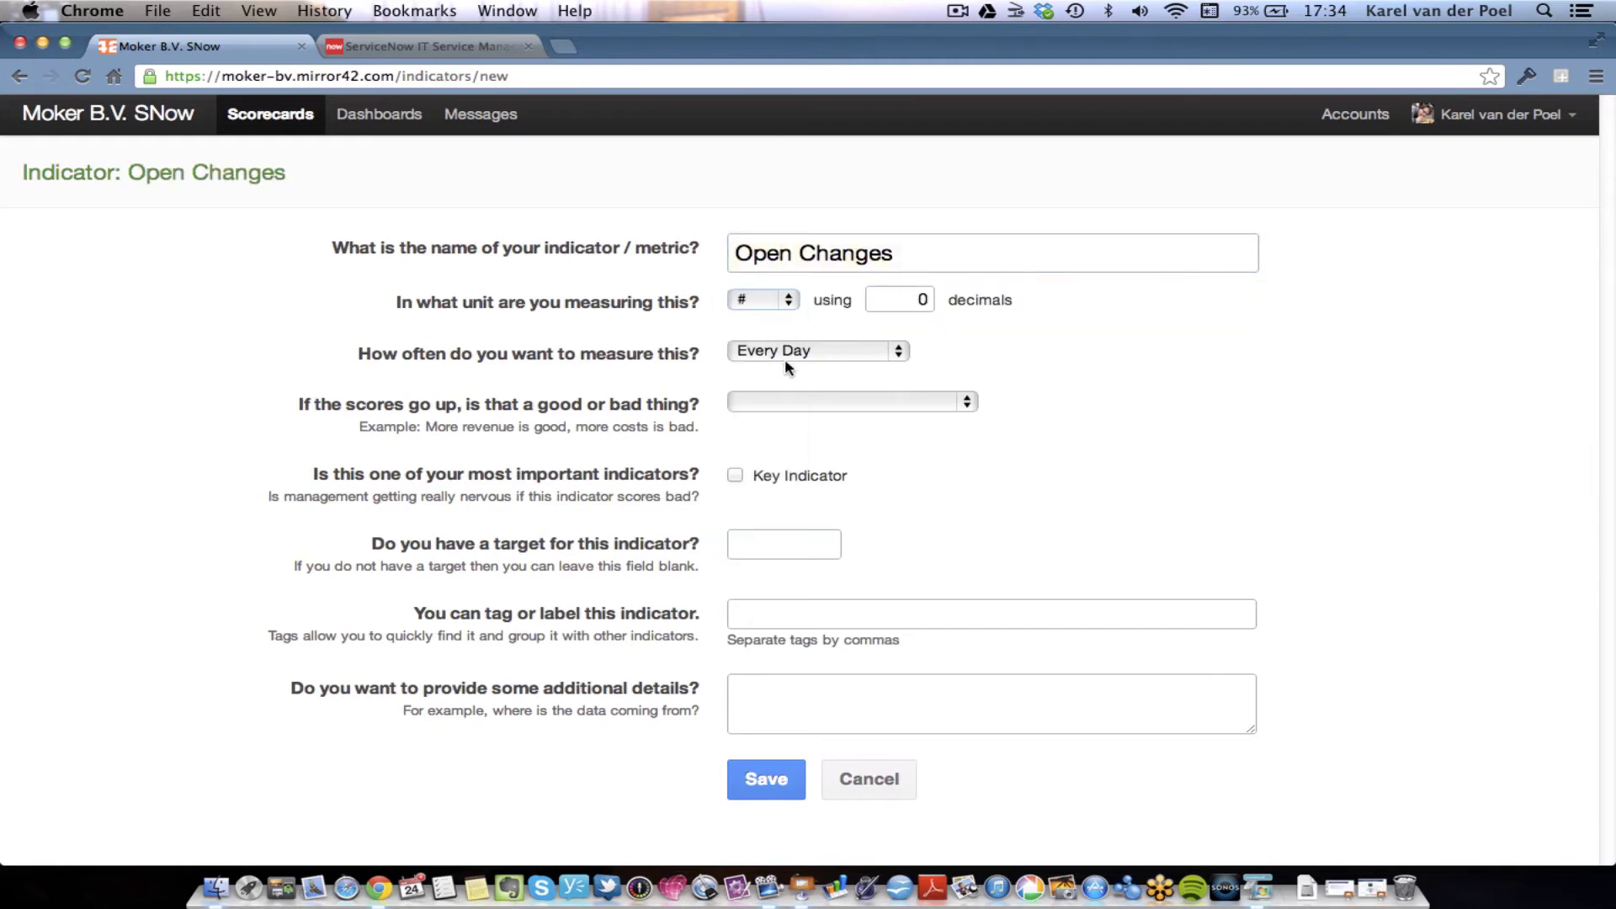
pyautogui.click(787, 400)
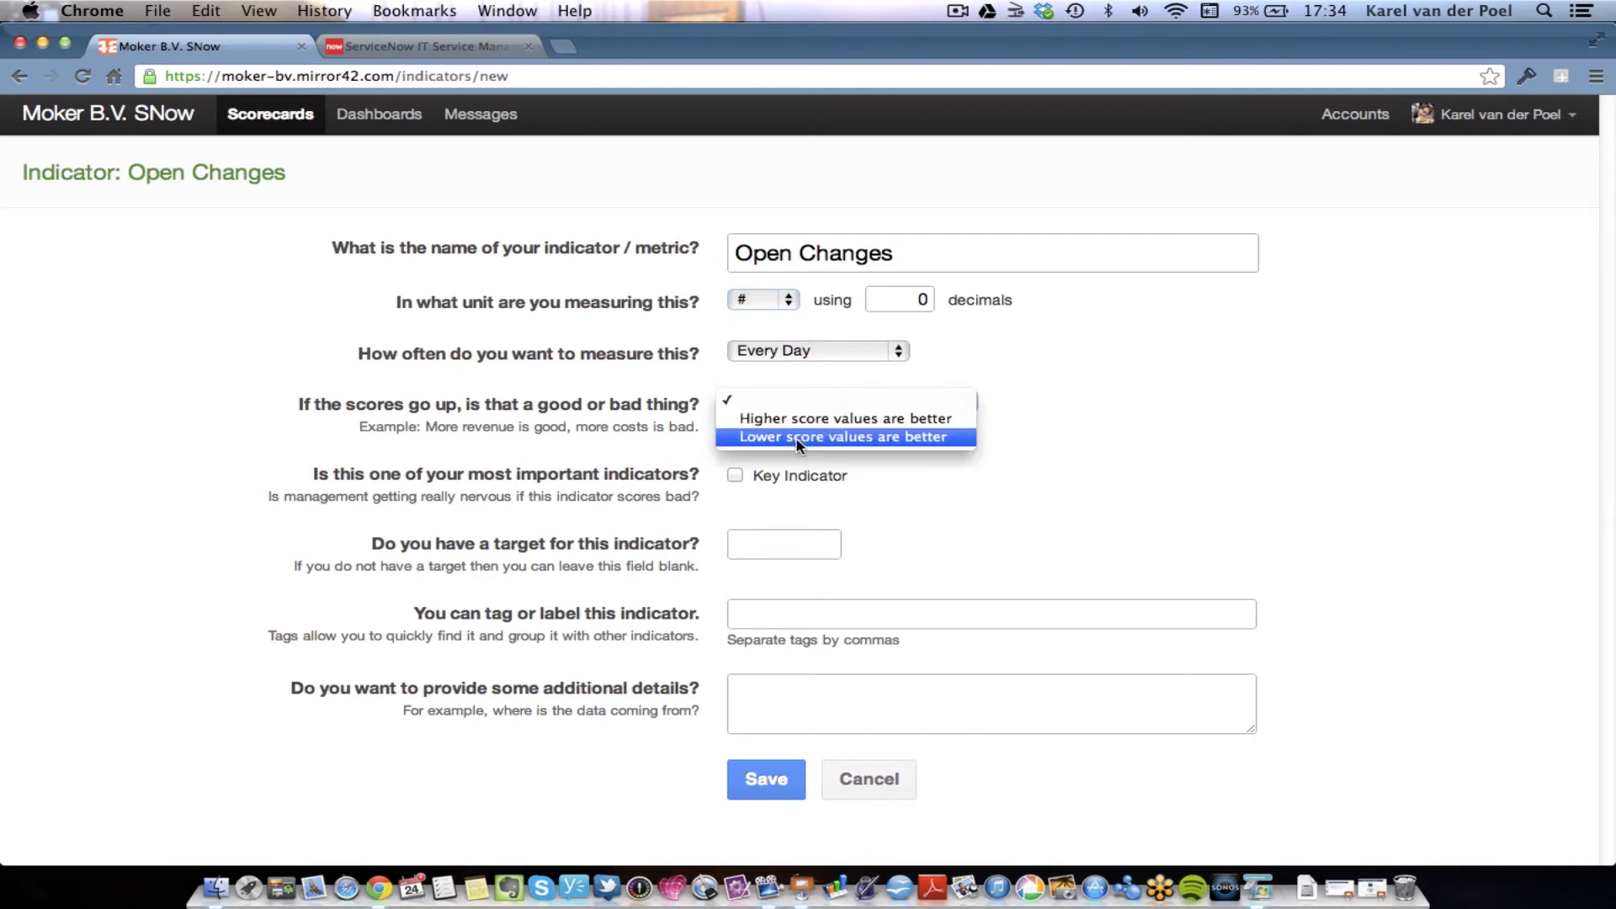
pyautogui.click(796, 434)
# - Set the target to 20, add details 'more information', and save the indicator
pyautogui.click(755, 542)
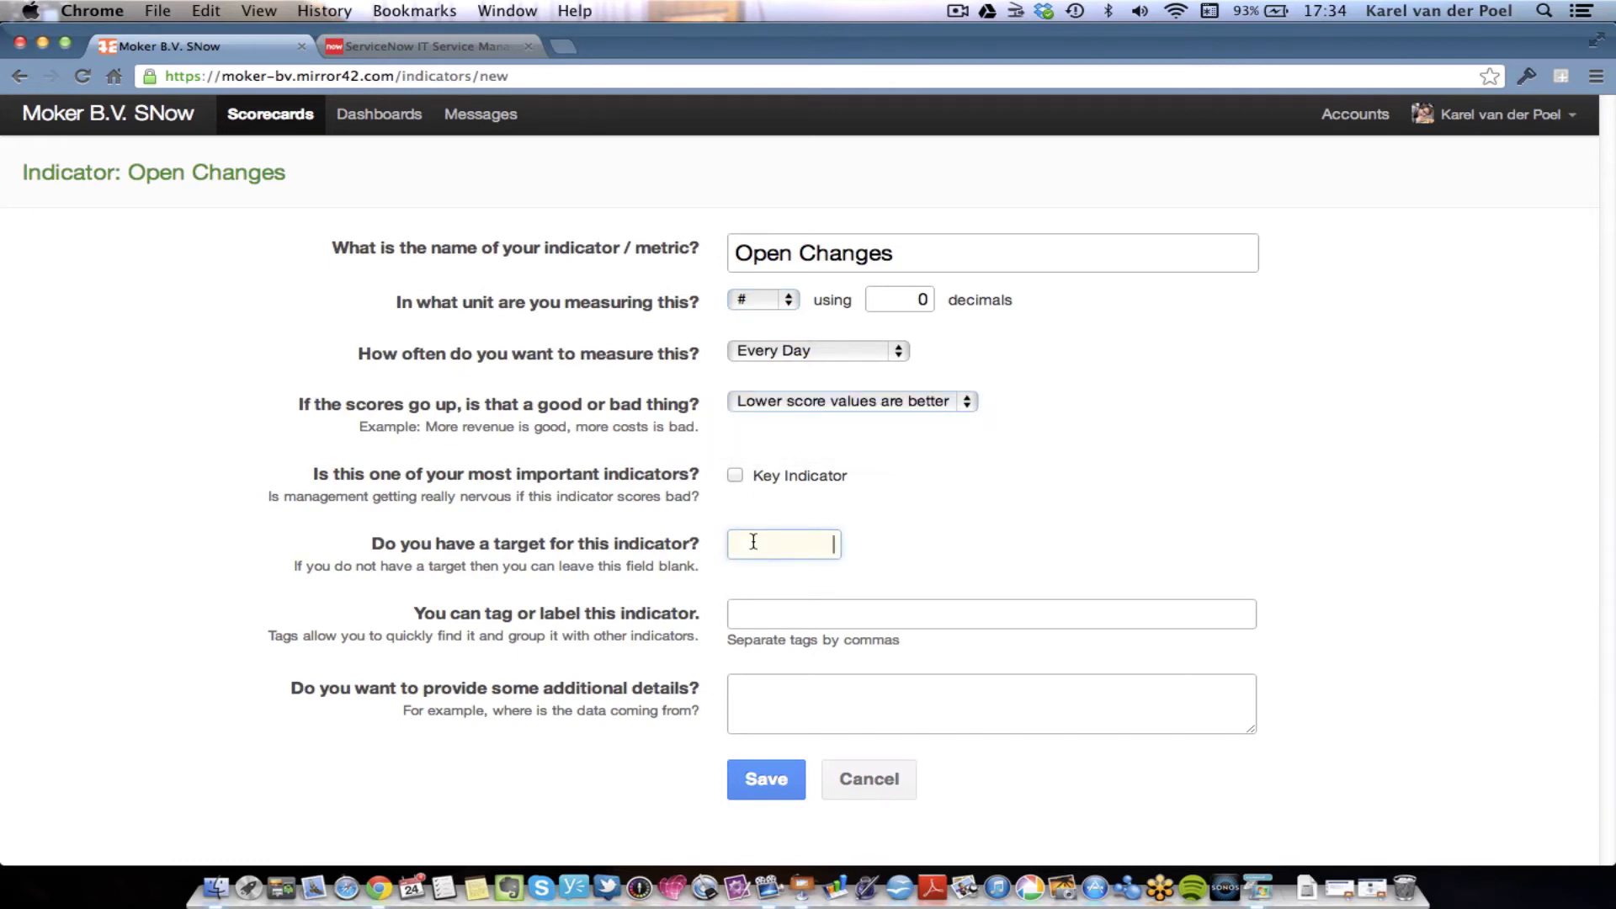
pyautogui.write('20')
pyautogui.click(1148, 522)
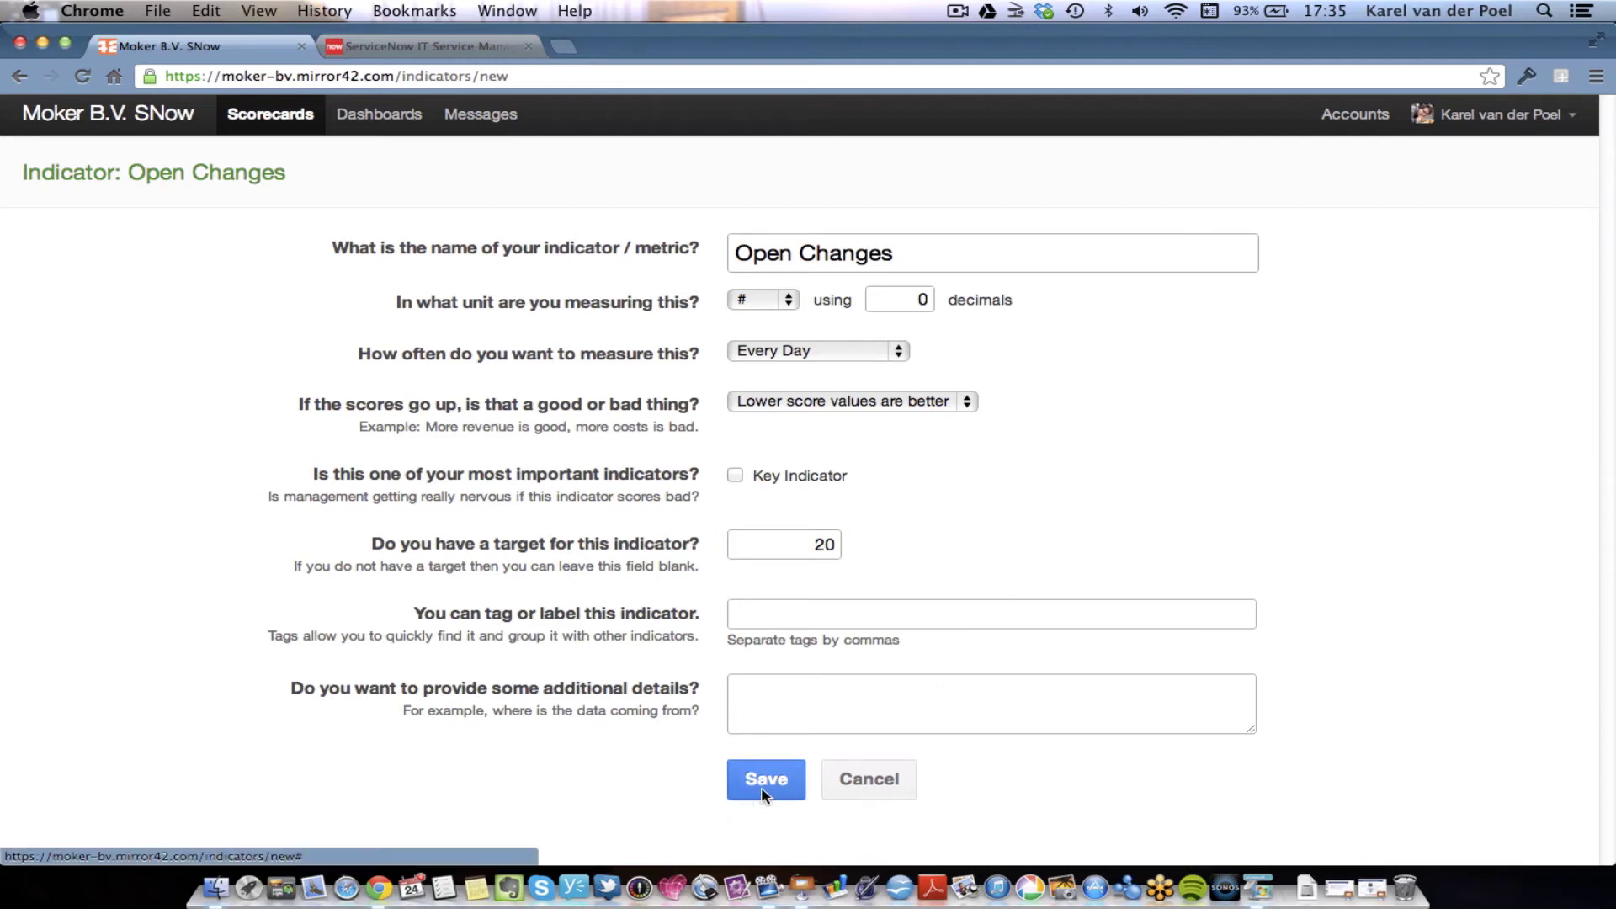
pyautogui.click(770, 696)
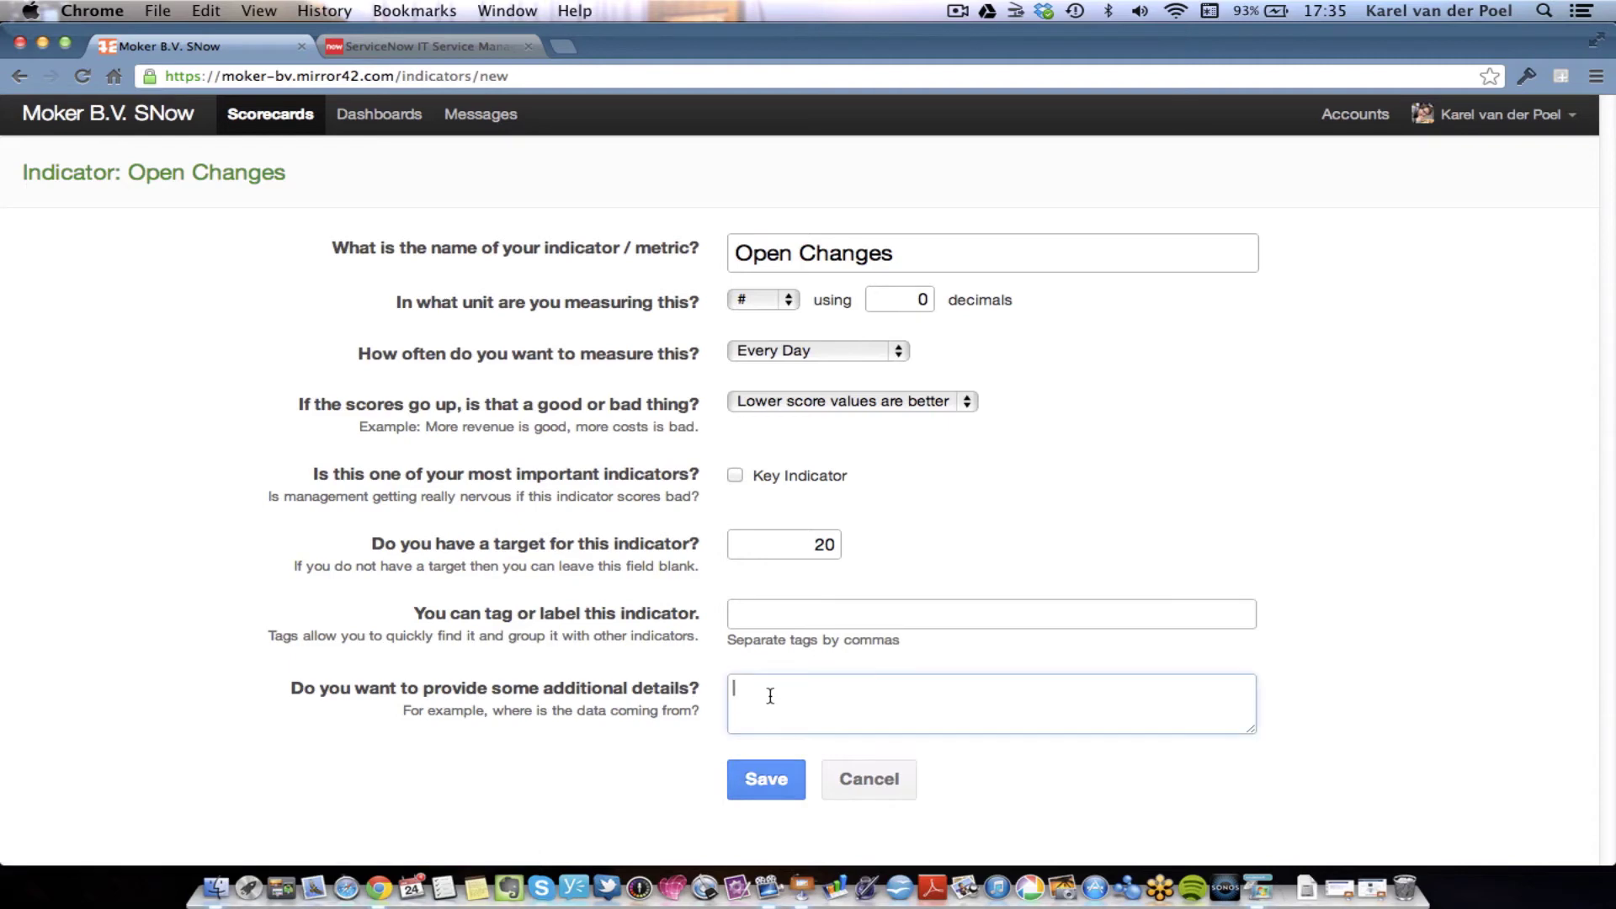
pyautogui.write('m')
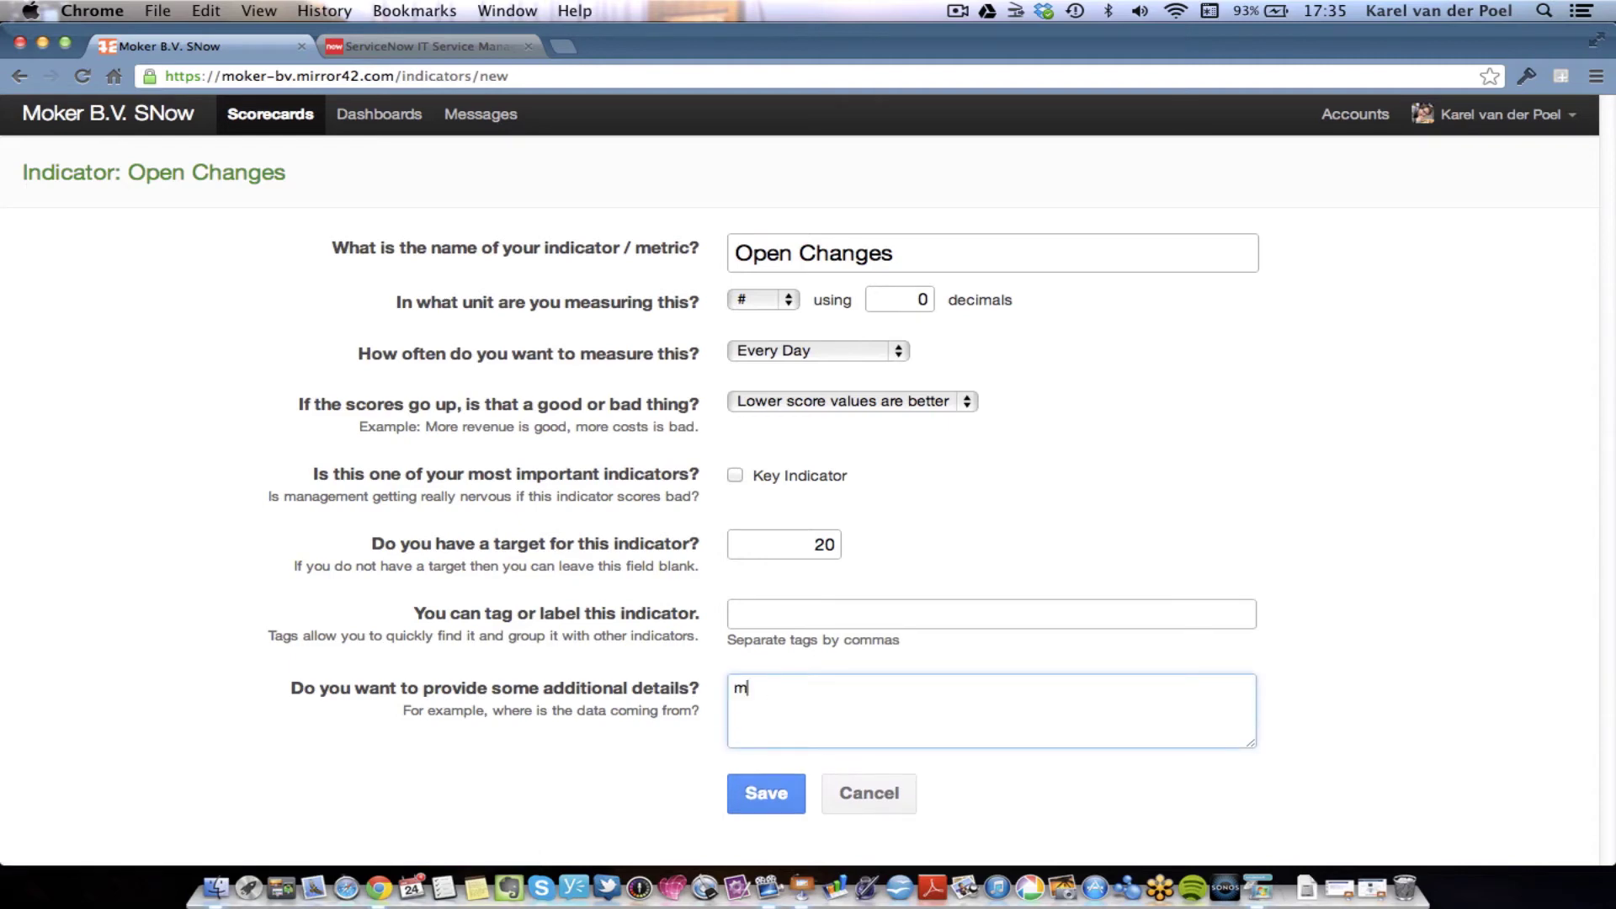
pyautogui.write('ore information')
pyautogui.click(765, 792)
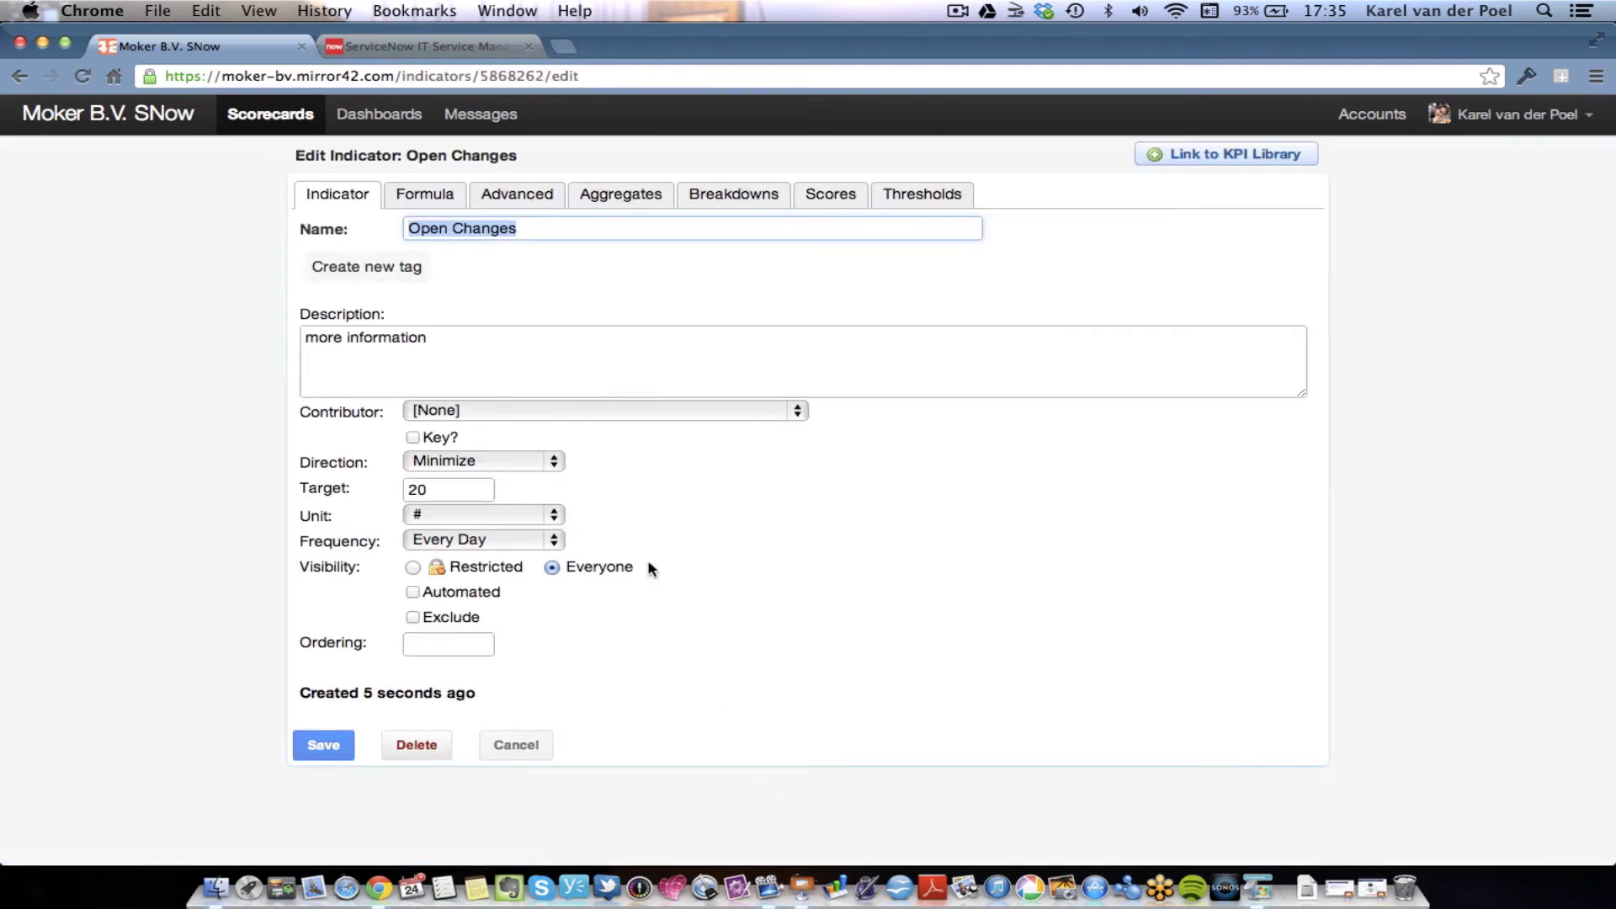
# - Add the 7 days running AVERAGE and 30 days running AVERAGE aggregates to Open Changes
pyautogui.click(633, 204)
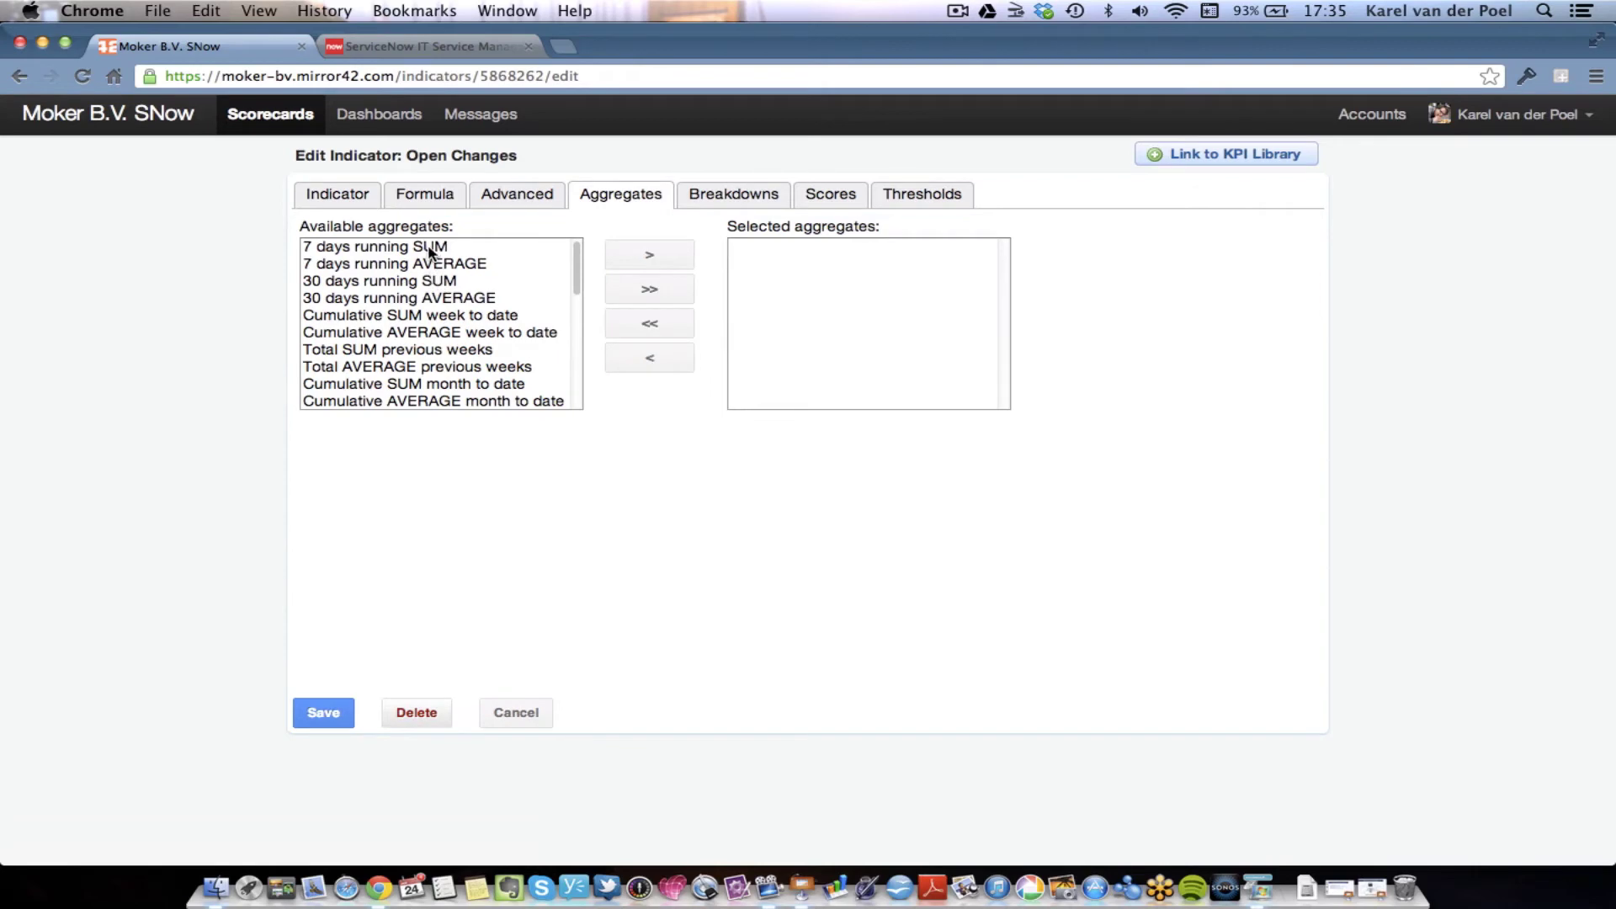
pyautogui.click(442, 266)
pyautogui.click(643, 254)
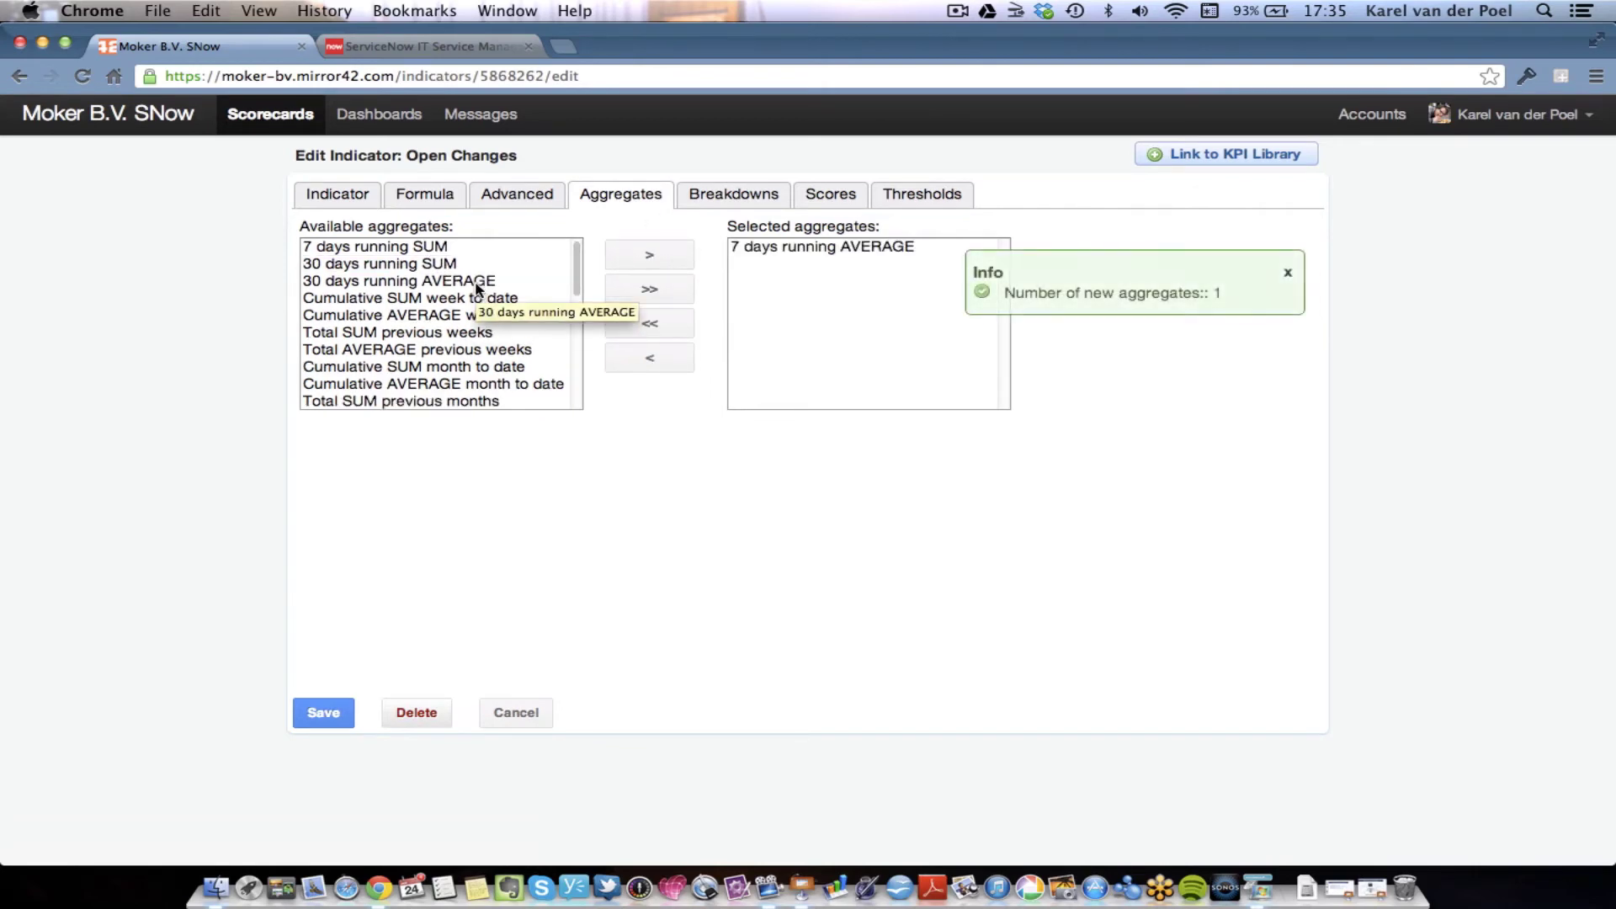
pyautogui.click(477, 283)
pyautogui.click(621, 255)
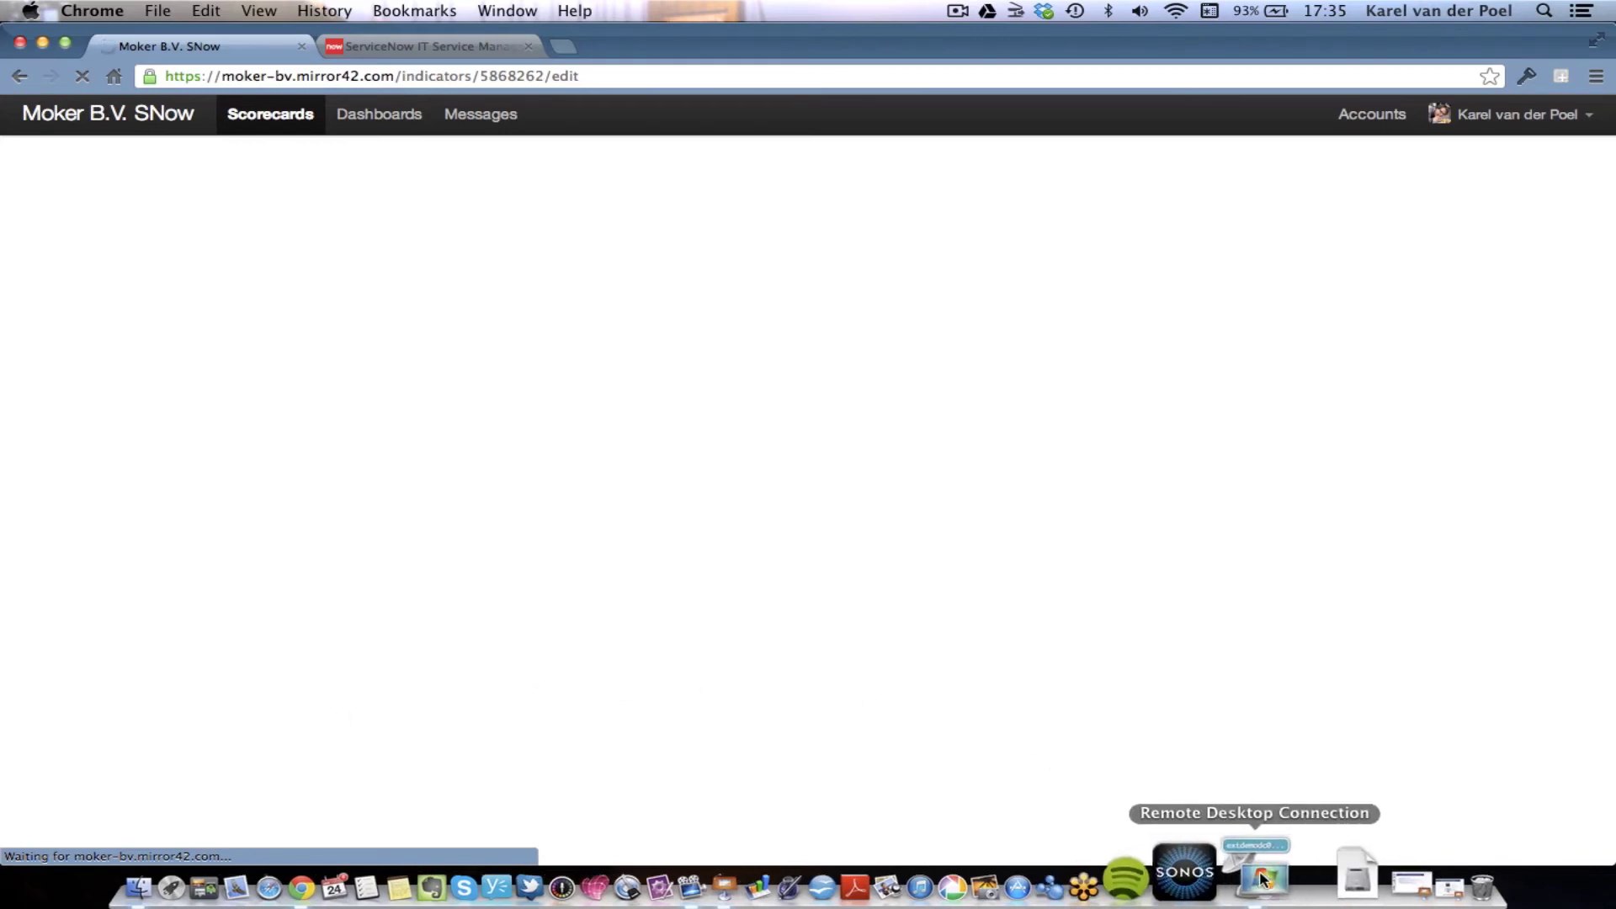
# - Restore the remote ConfigWizard, refresh the indicators and show only not-defined items
pyautogui.click(1263, 880)
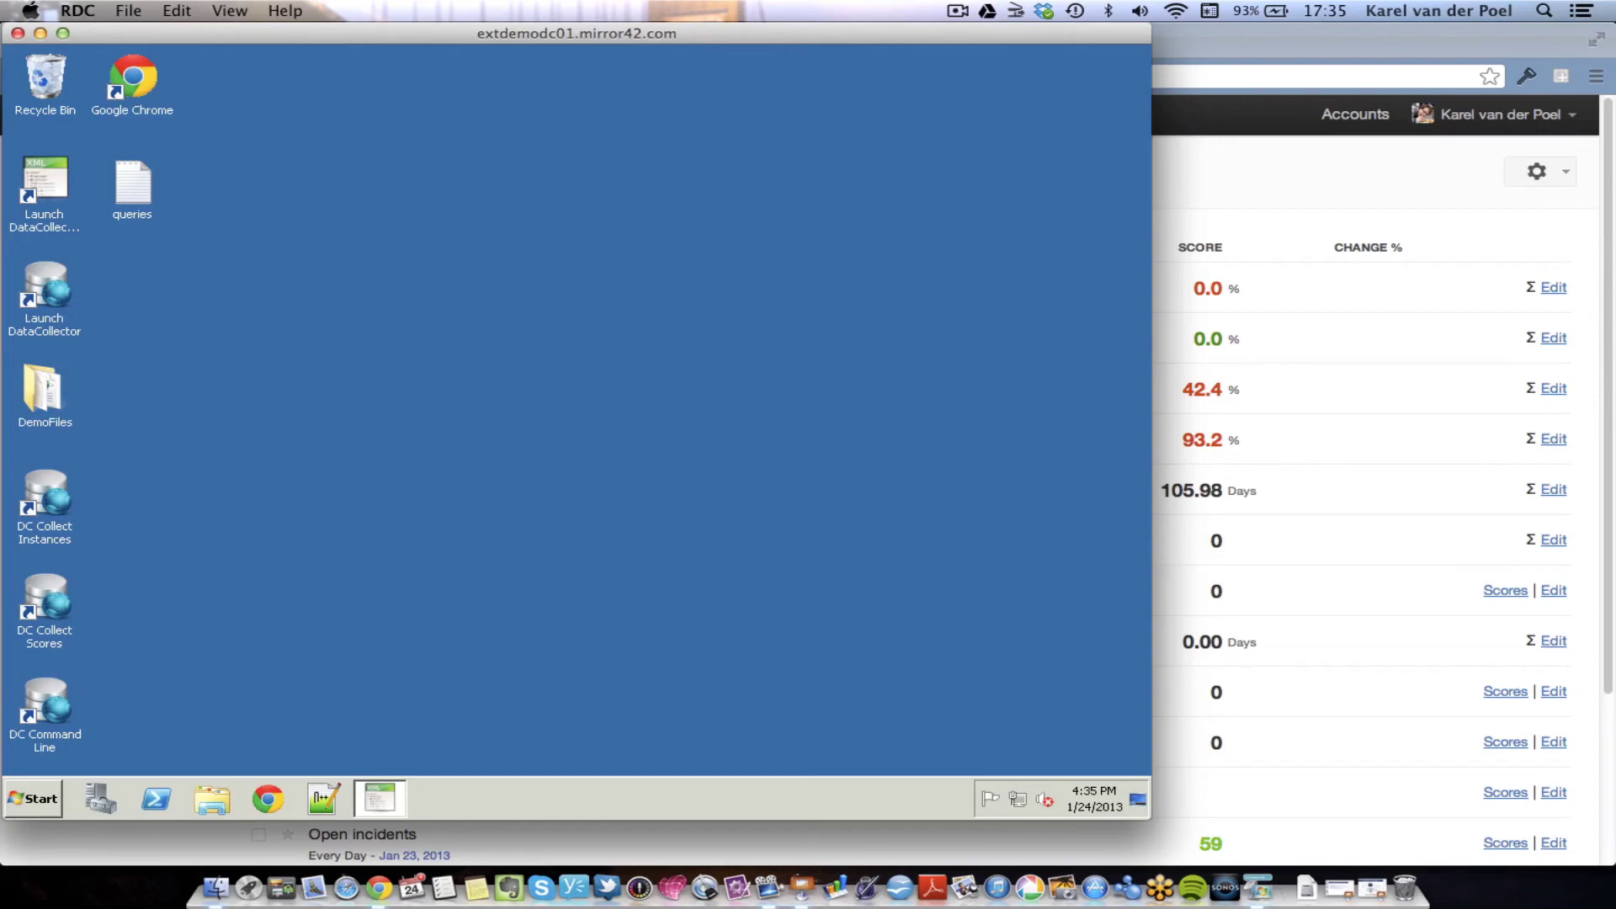
pyautogui.click(377, 791)
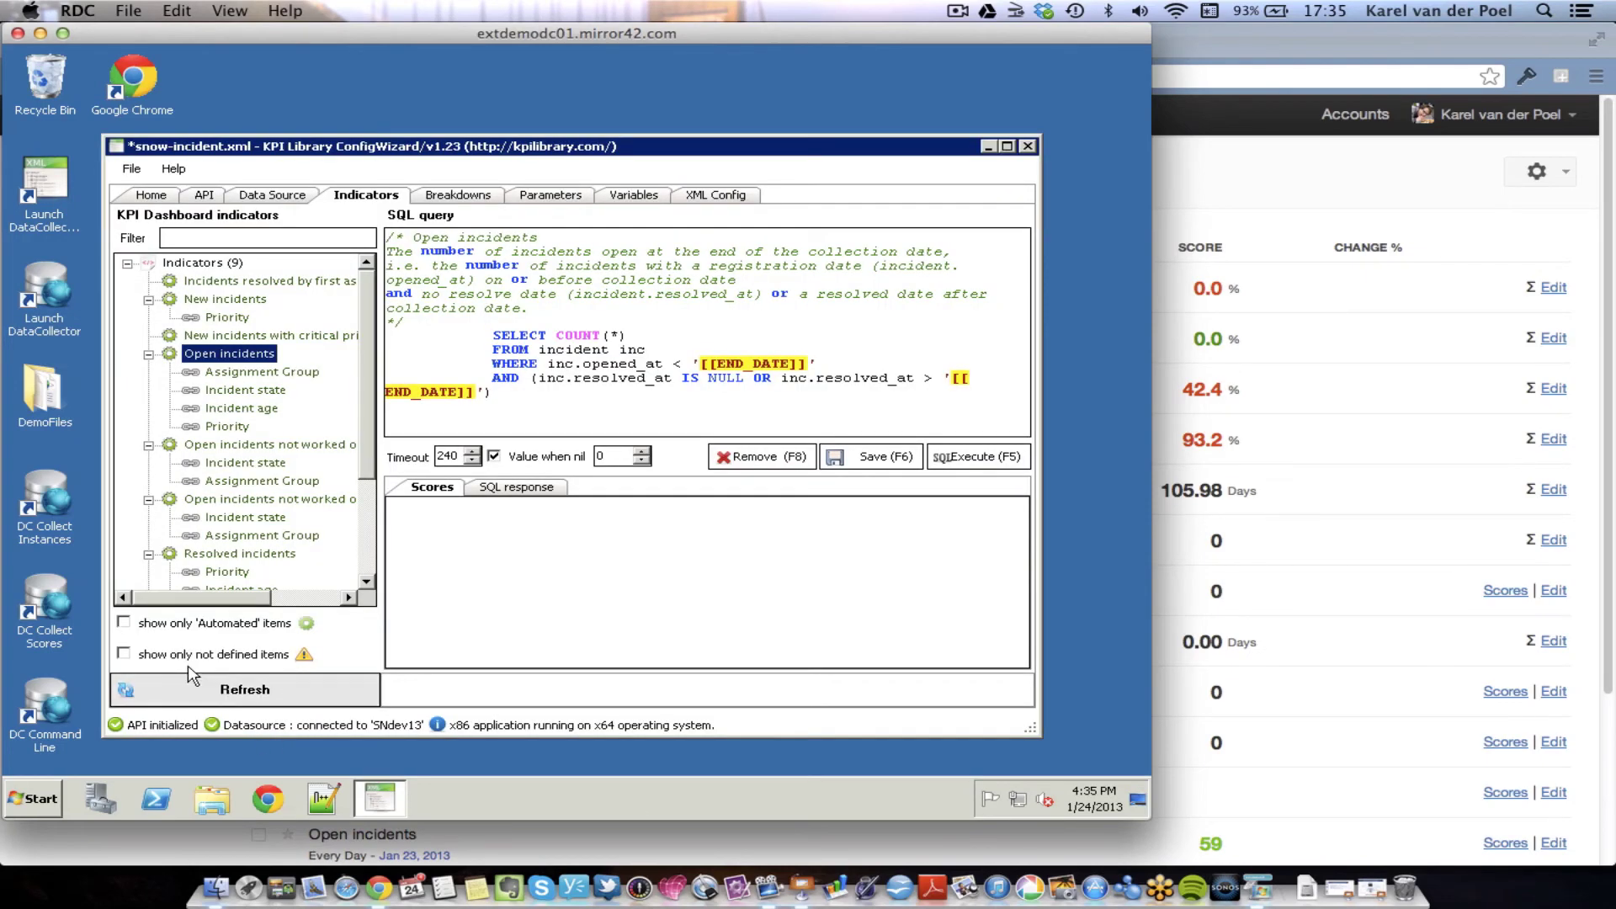
pyautogui.click(206, 692)
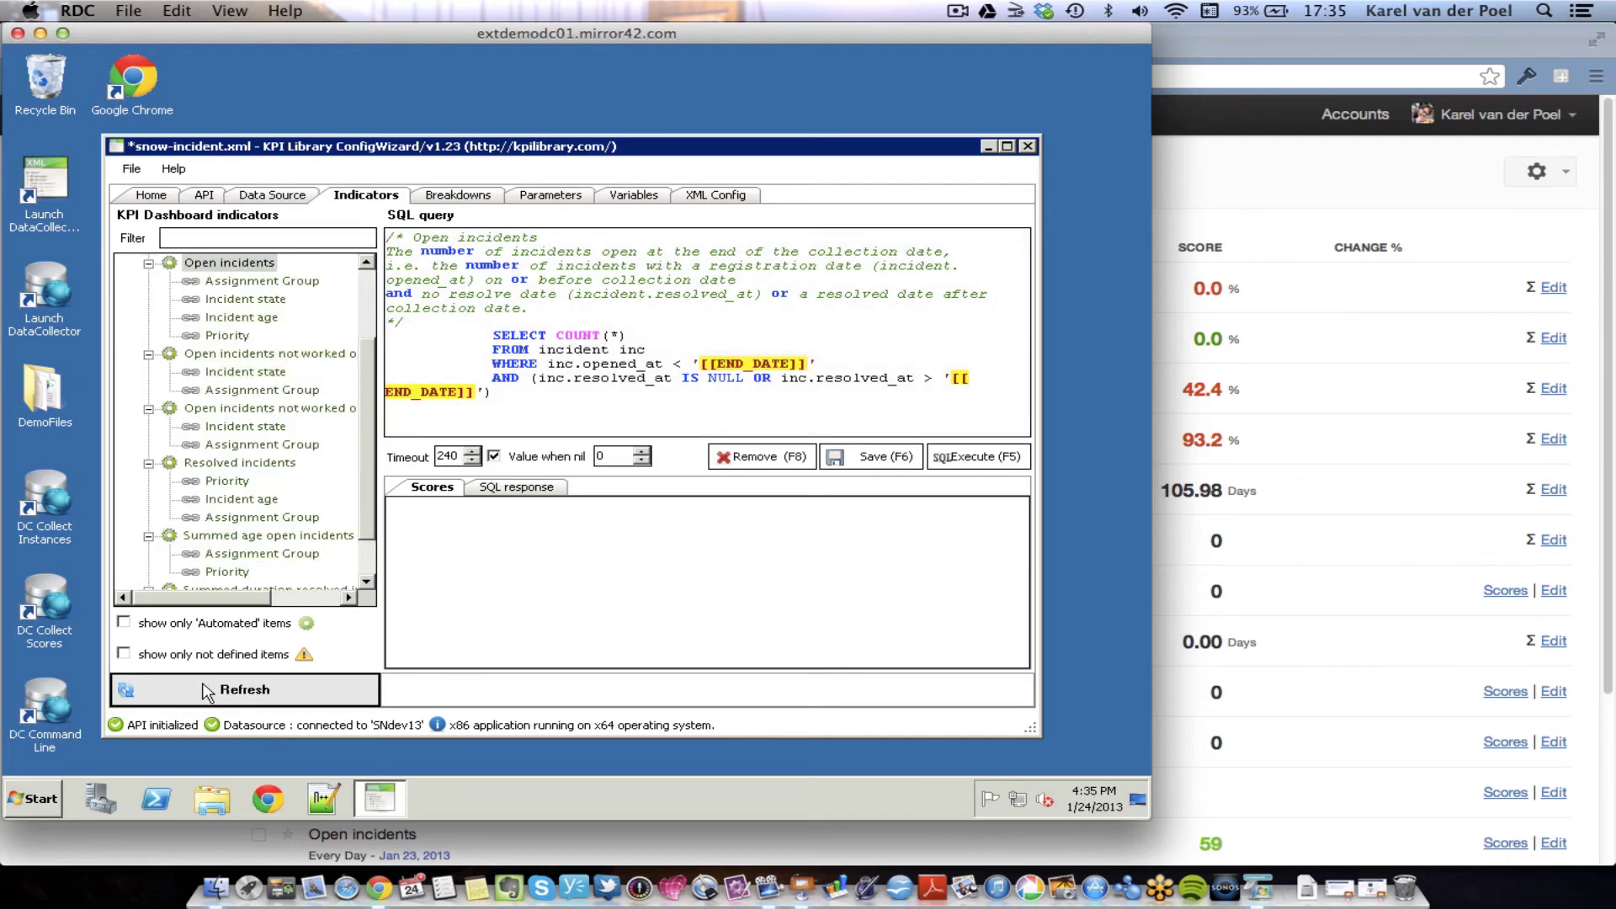
pyautogui.click(366, 291)
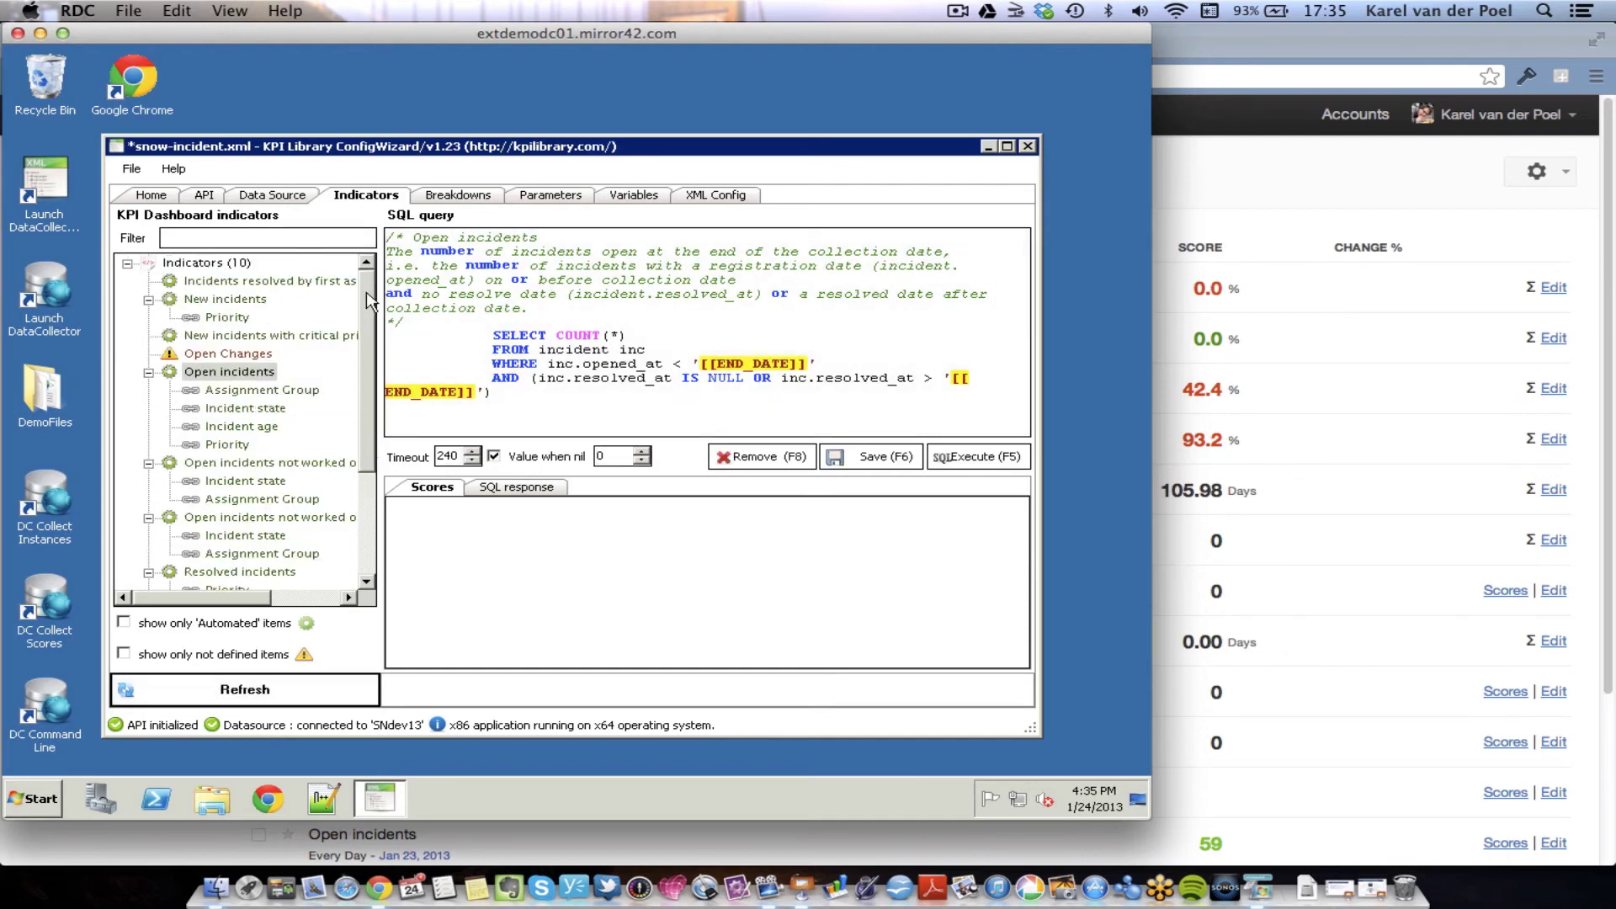
pyautogui.moveTo(234, 357)
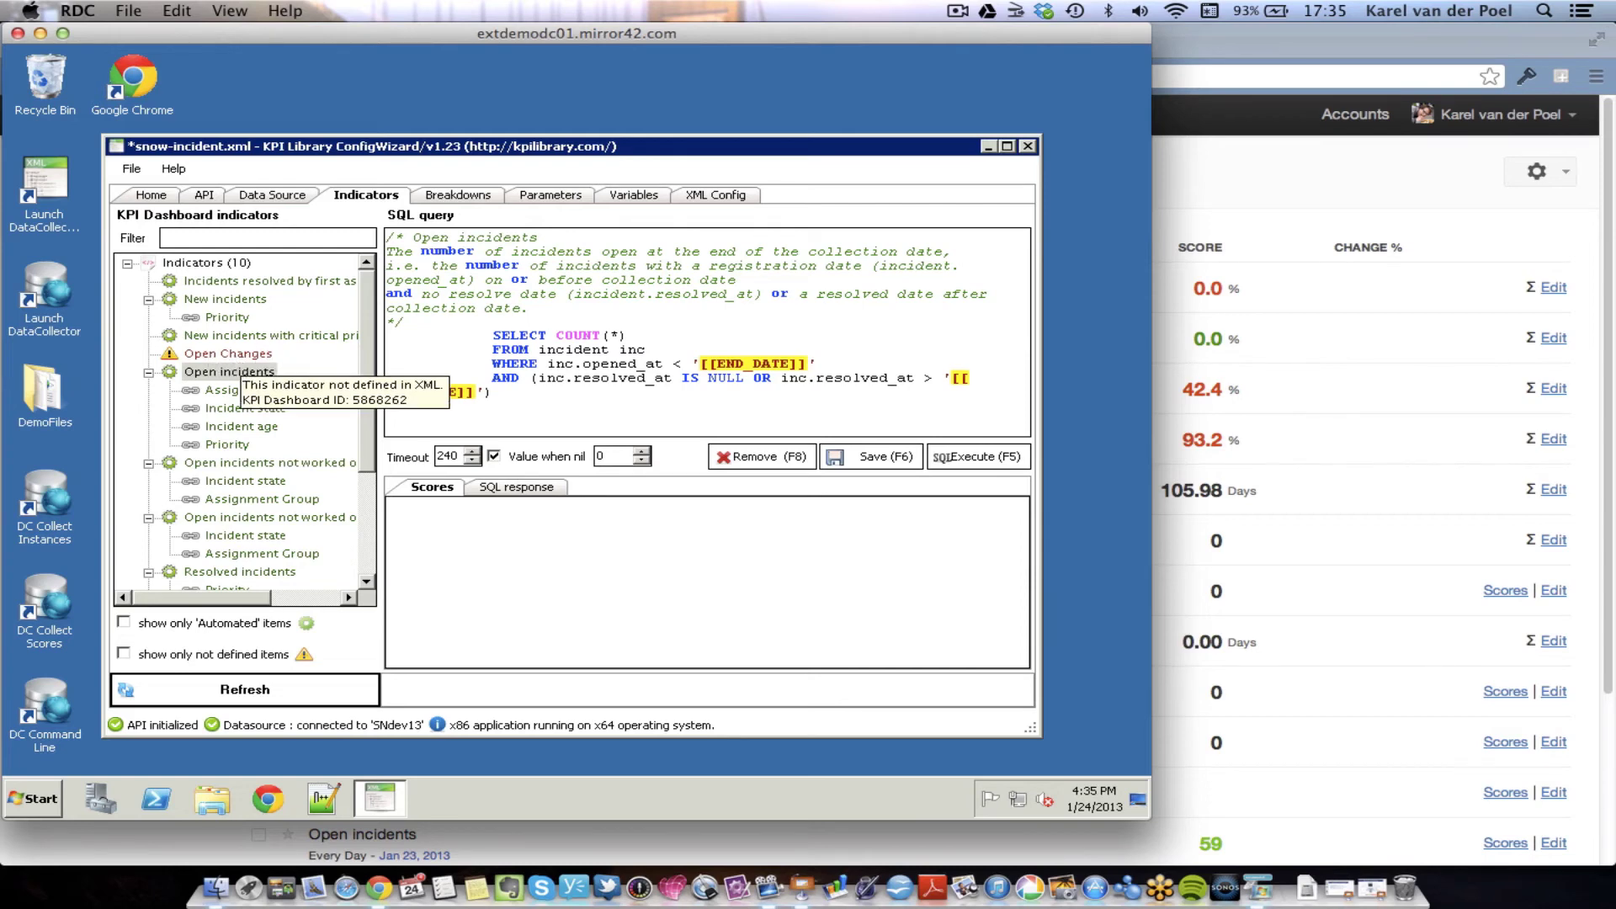
pyautogui.click(124, 653)
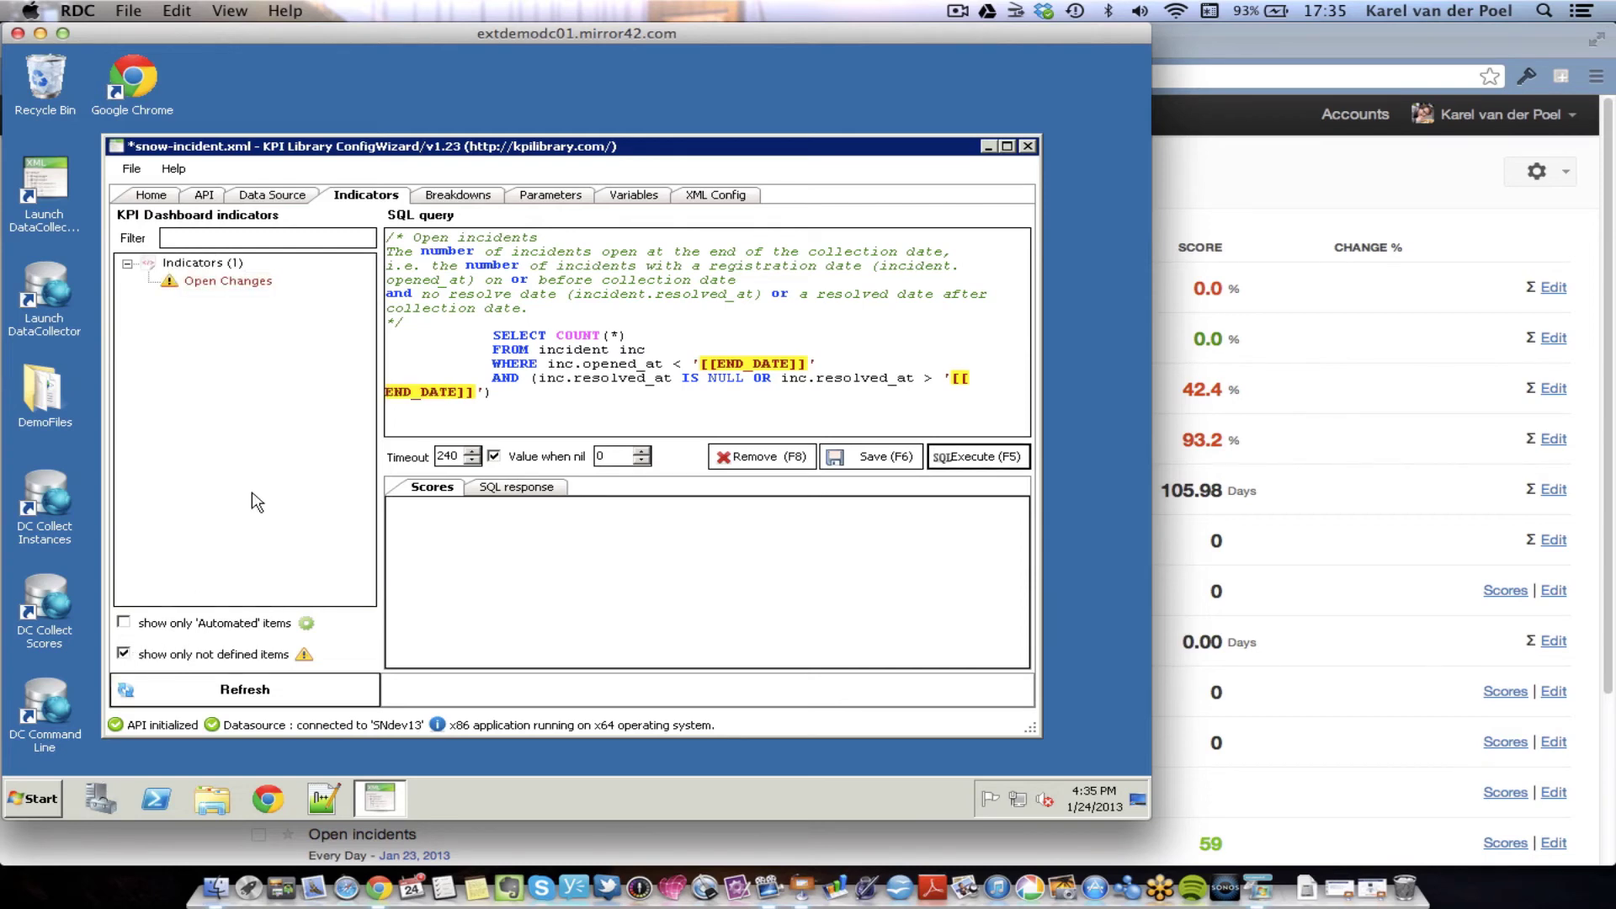
# - Select Open Changes beside queries.sql and decline recovering the config file
pyautogui.moveTo(246, 288)
pyautogui.moveTo(438, 154); pyautogui.dragTo(804, 118)
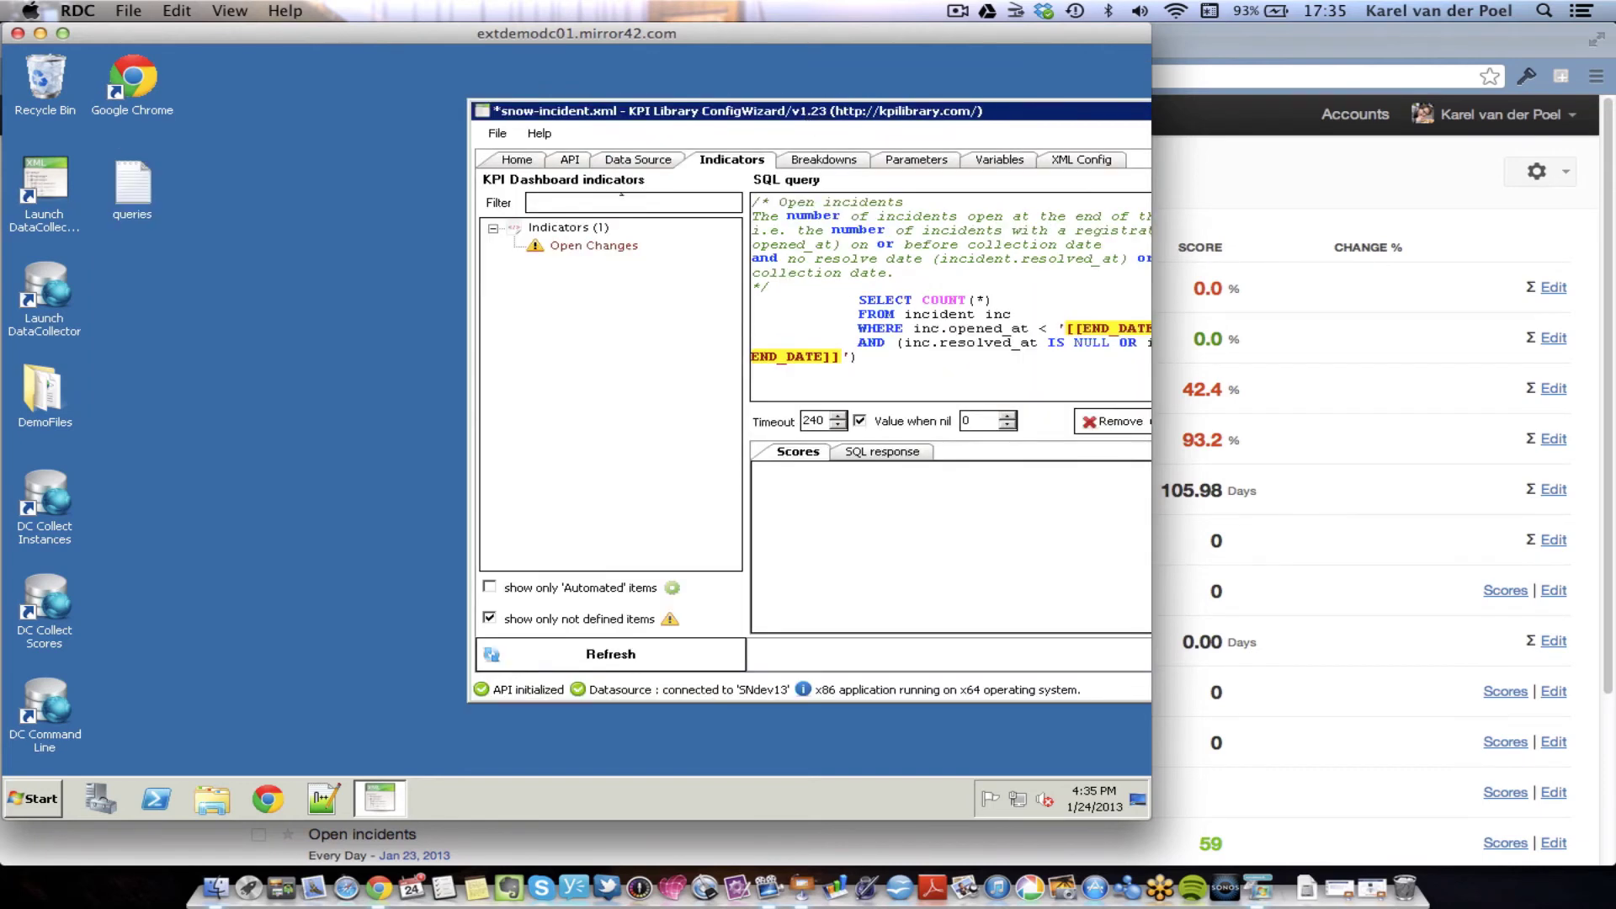
pyautogui.click(584, 246)
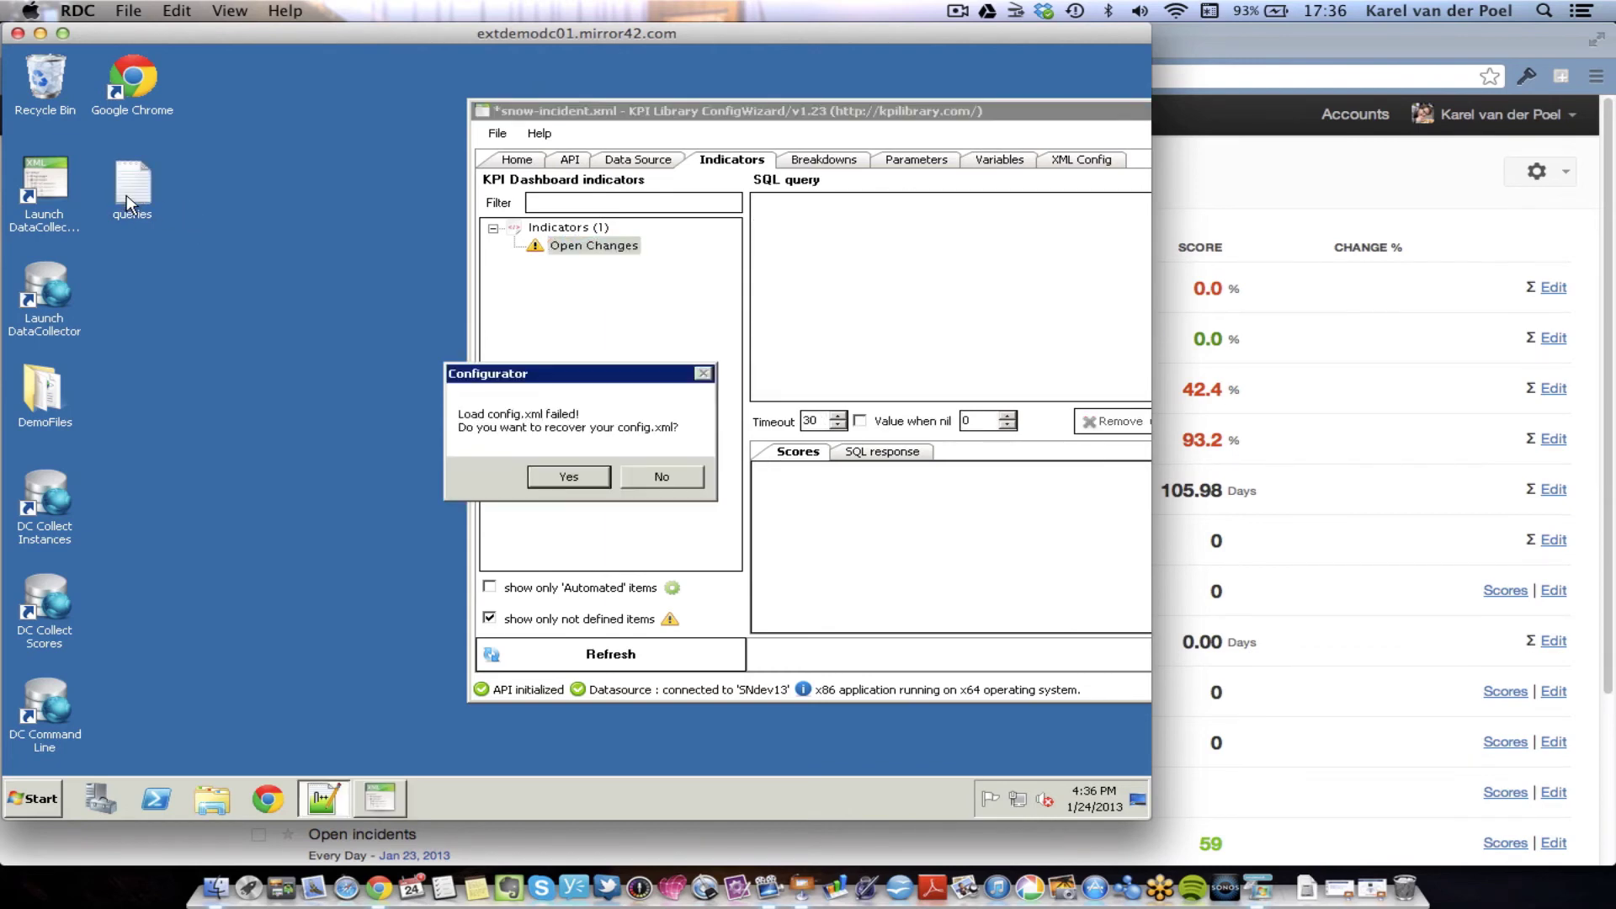
pyautogui.click(660, 477)
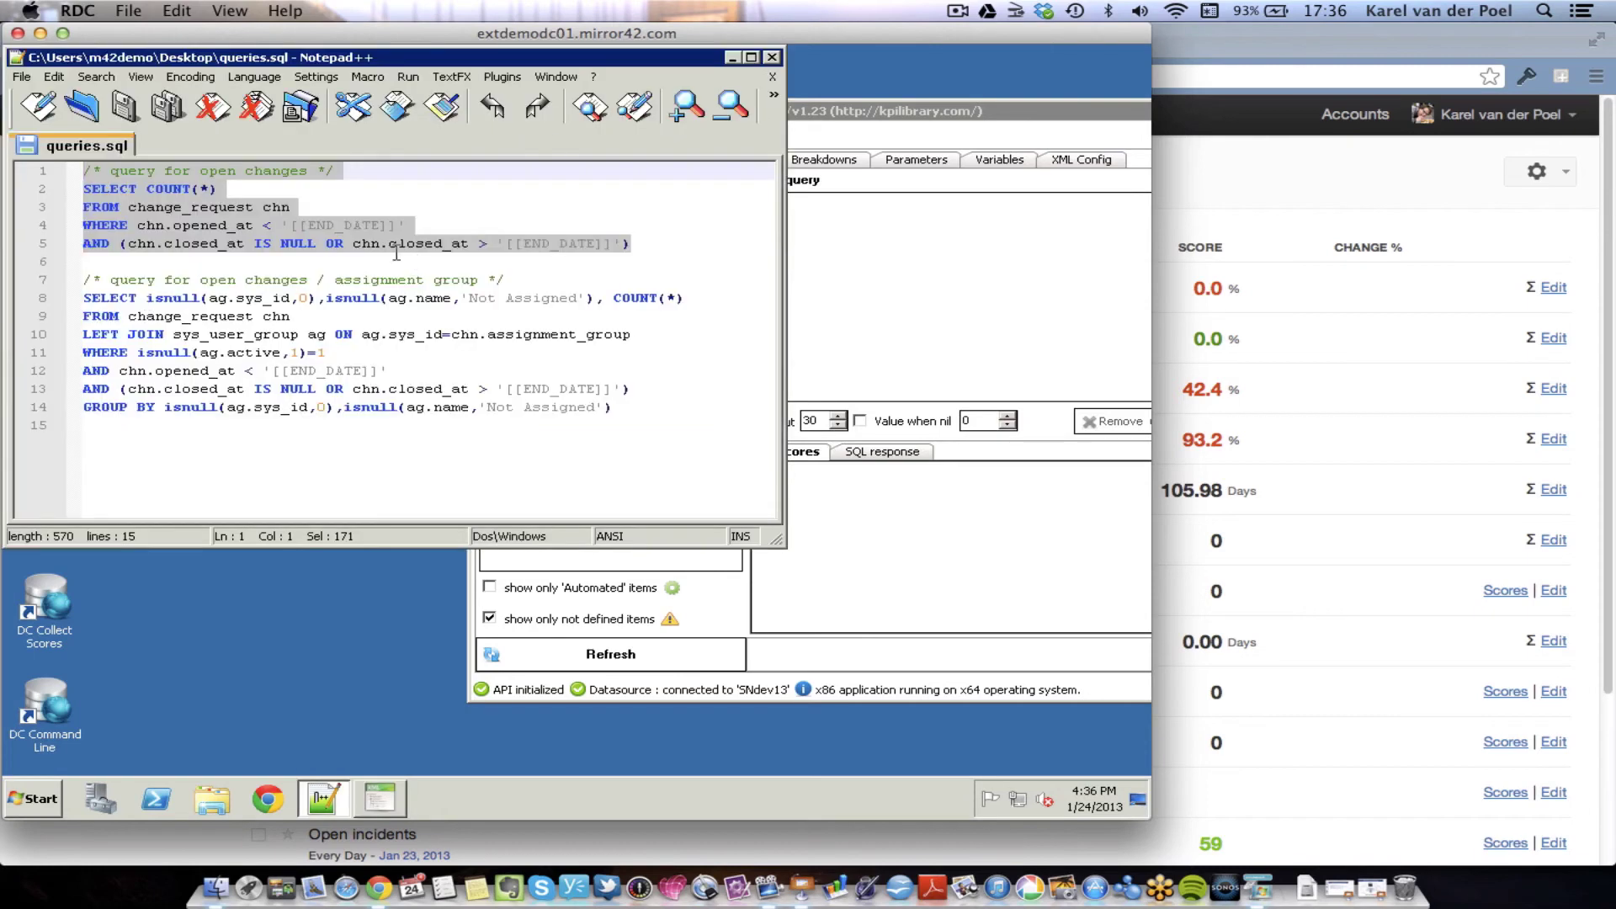
# - Copy the open-changes count query from queries.sql into the Open Changes SQL box
pyautogui.click(636, 243)
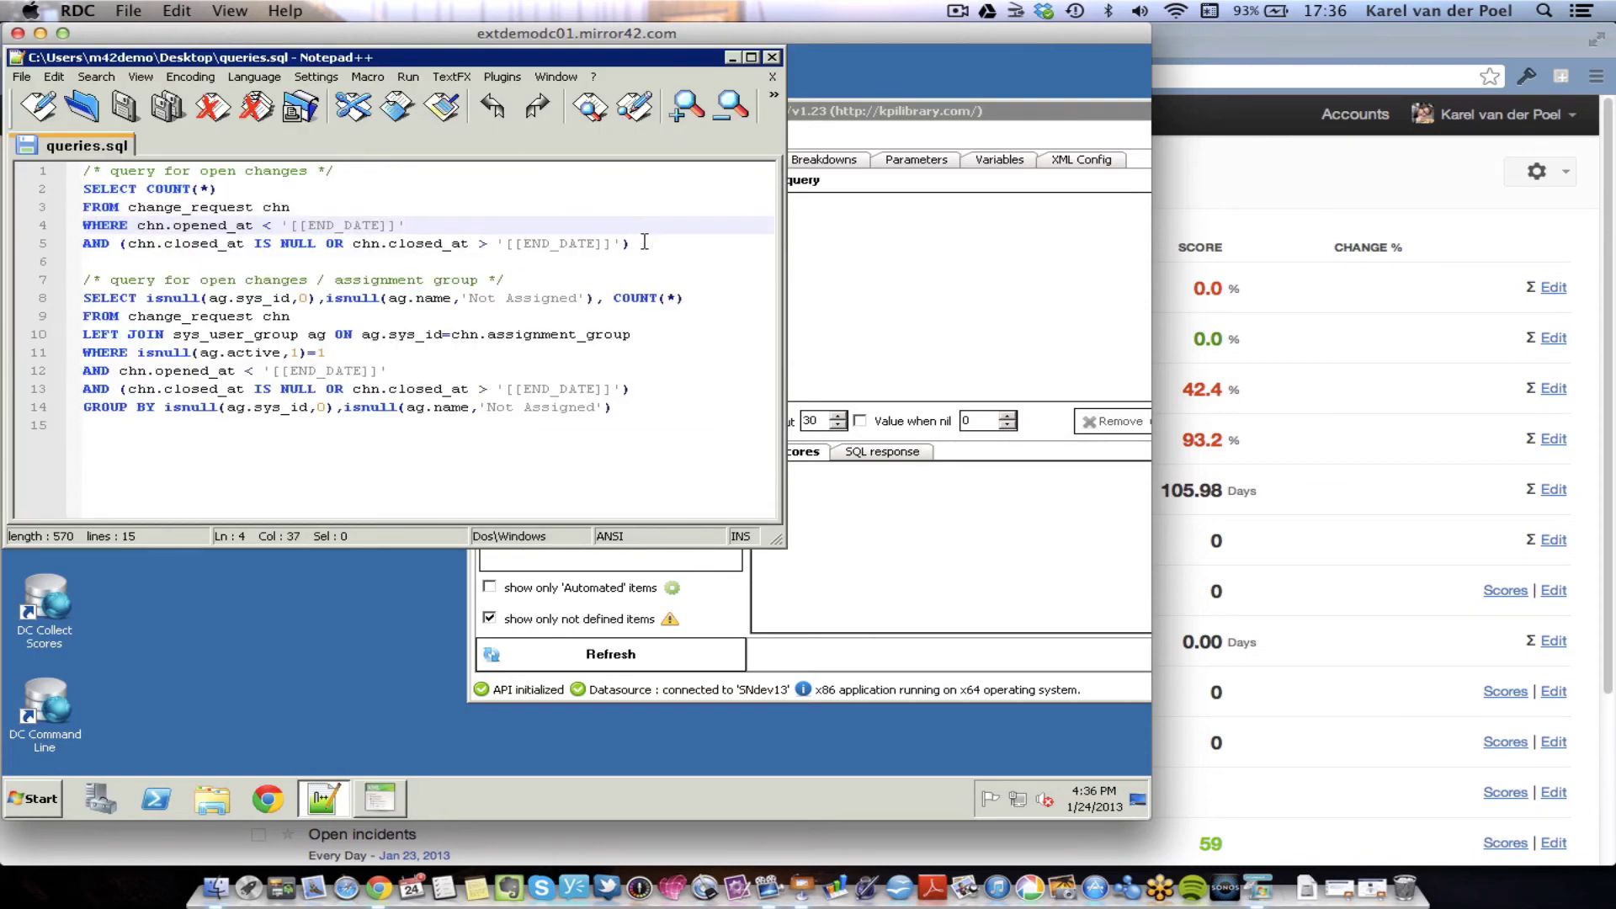
pyautogui.keyDown('shift'); pyautogui.click(19, 173); pyautogui.keyUp('shift')
pyautogui.hotkey('ctrl', 'c')
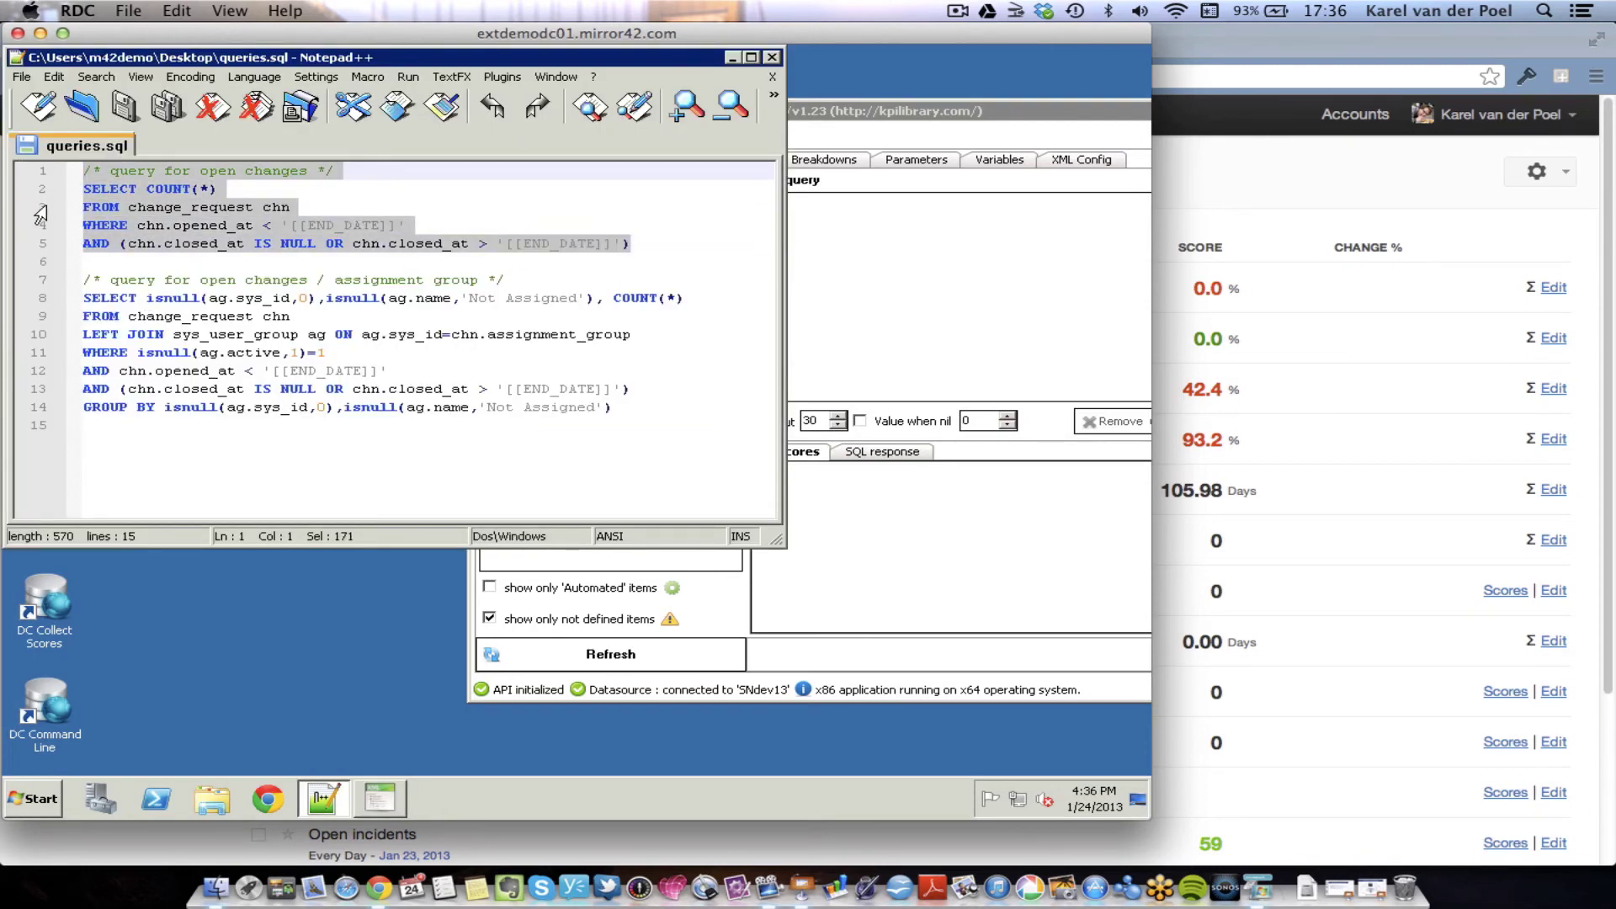
pyautogui.click(881, 270)
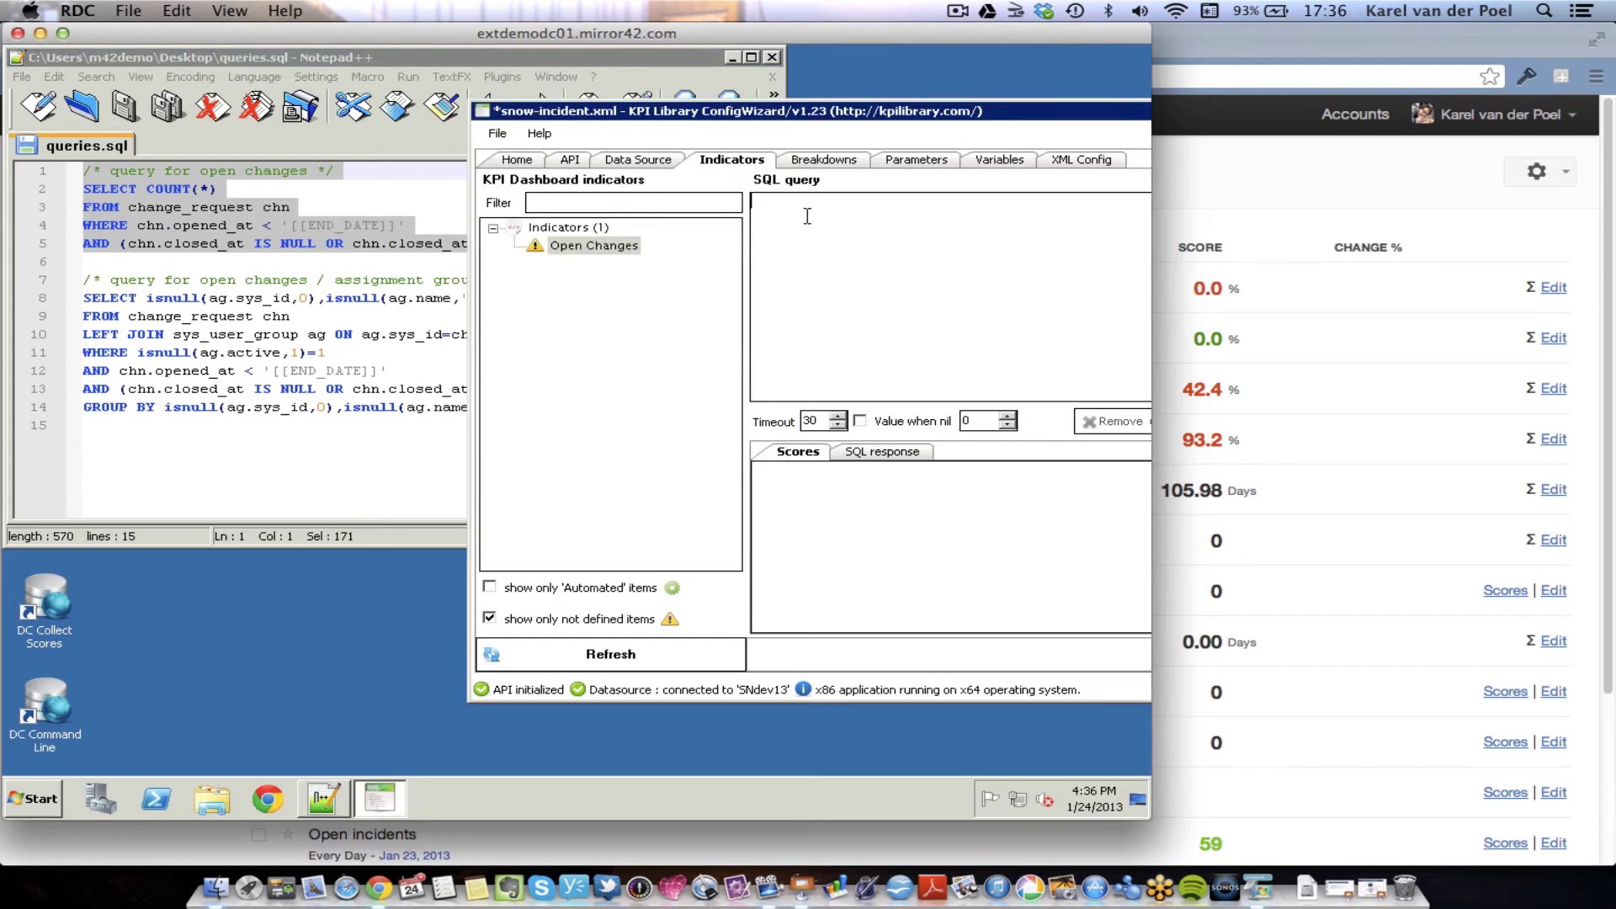
pyautogui.hotkey('ctrl', 'v')
# - Save the Open Changes query and execute it, returning a score of 9
pyautogui.moveTo(908, 118); pyautogui.dragTo(493, 99)
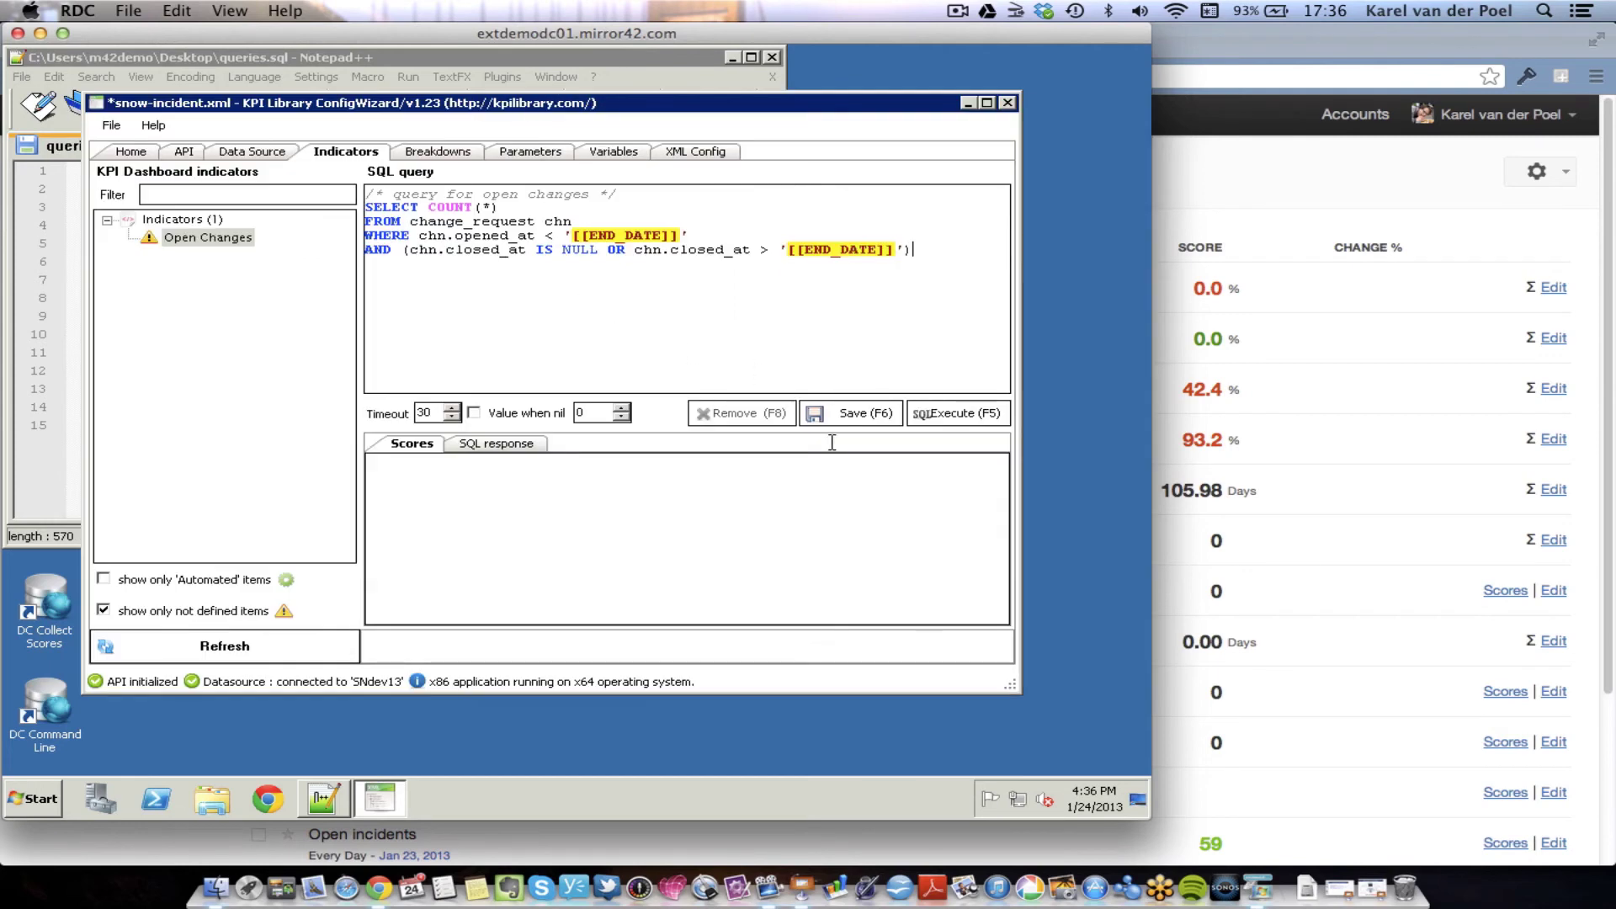
pyautogui.click(846, 417)
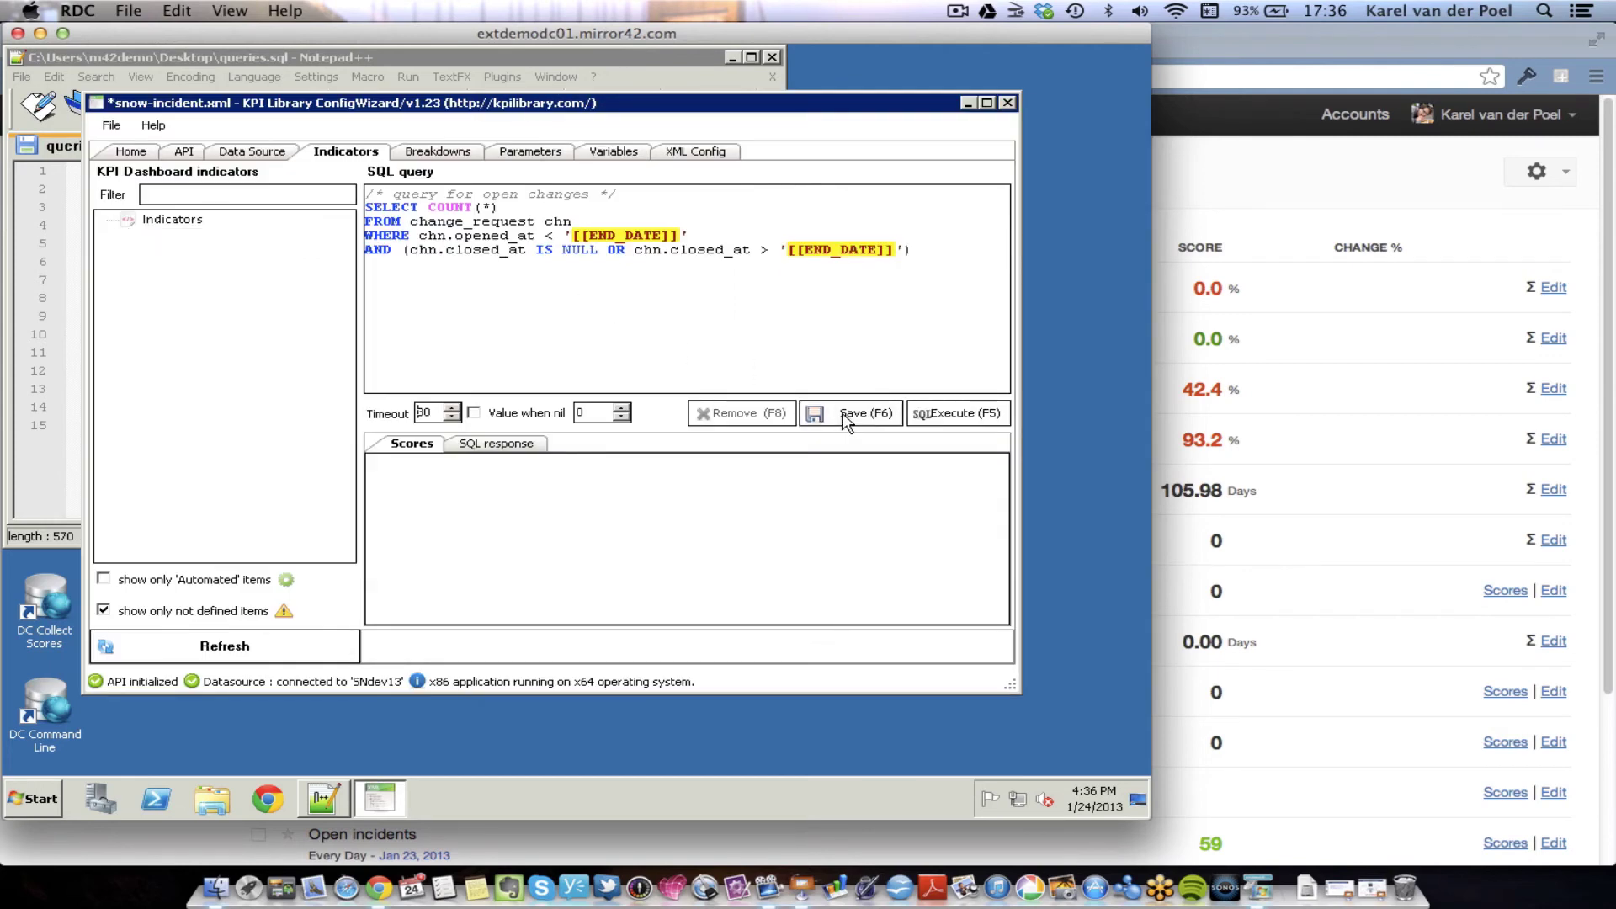
pyautogui.click(983, 413)
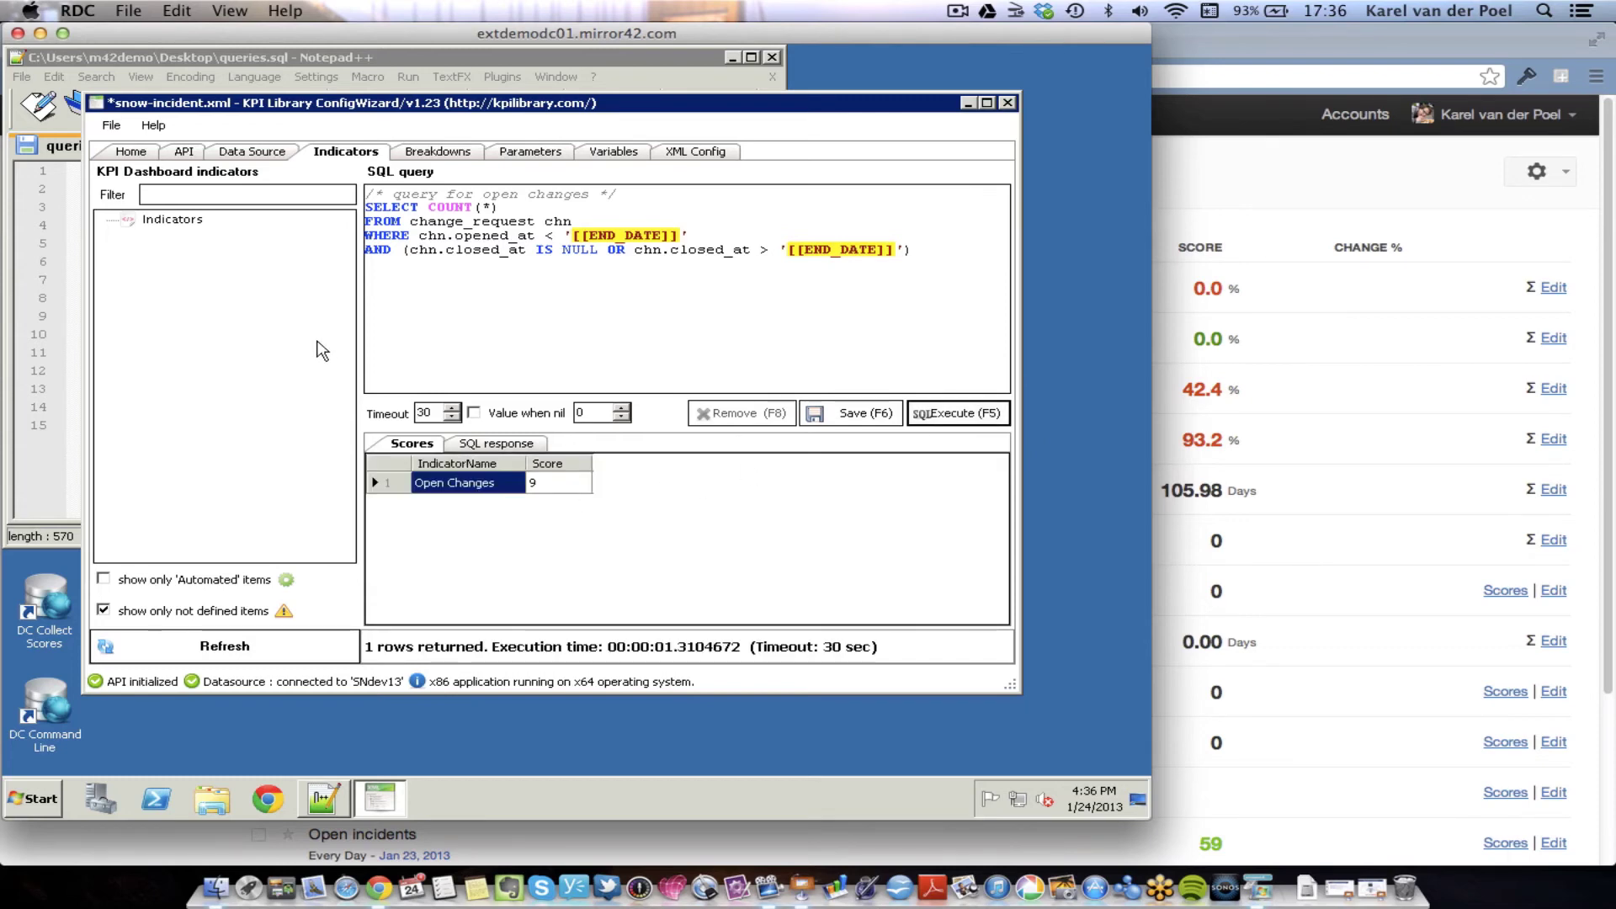
# - Show all indicators again and save the configuration via File > Save
pyautogui.click(103, 608)
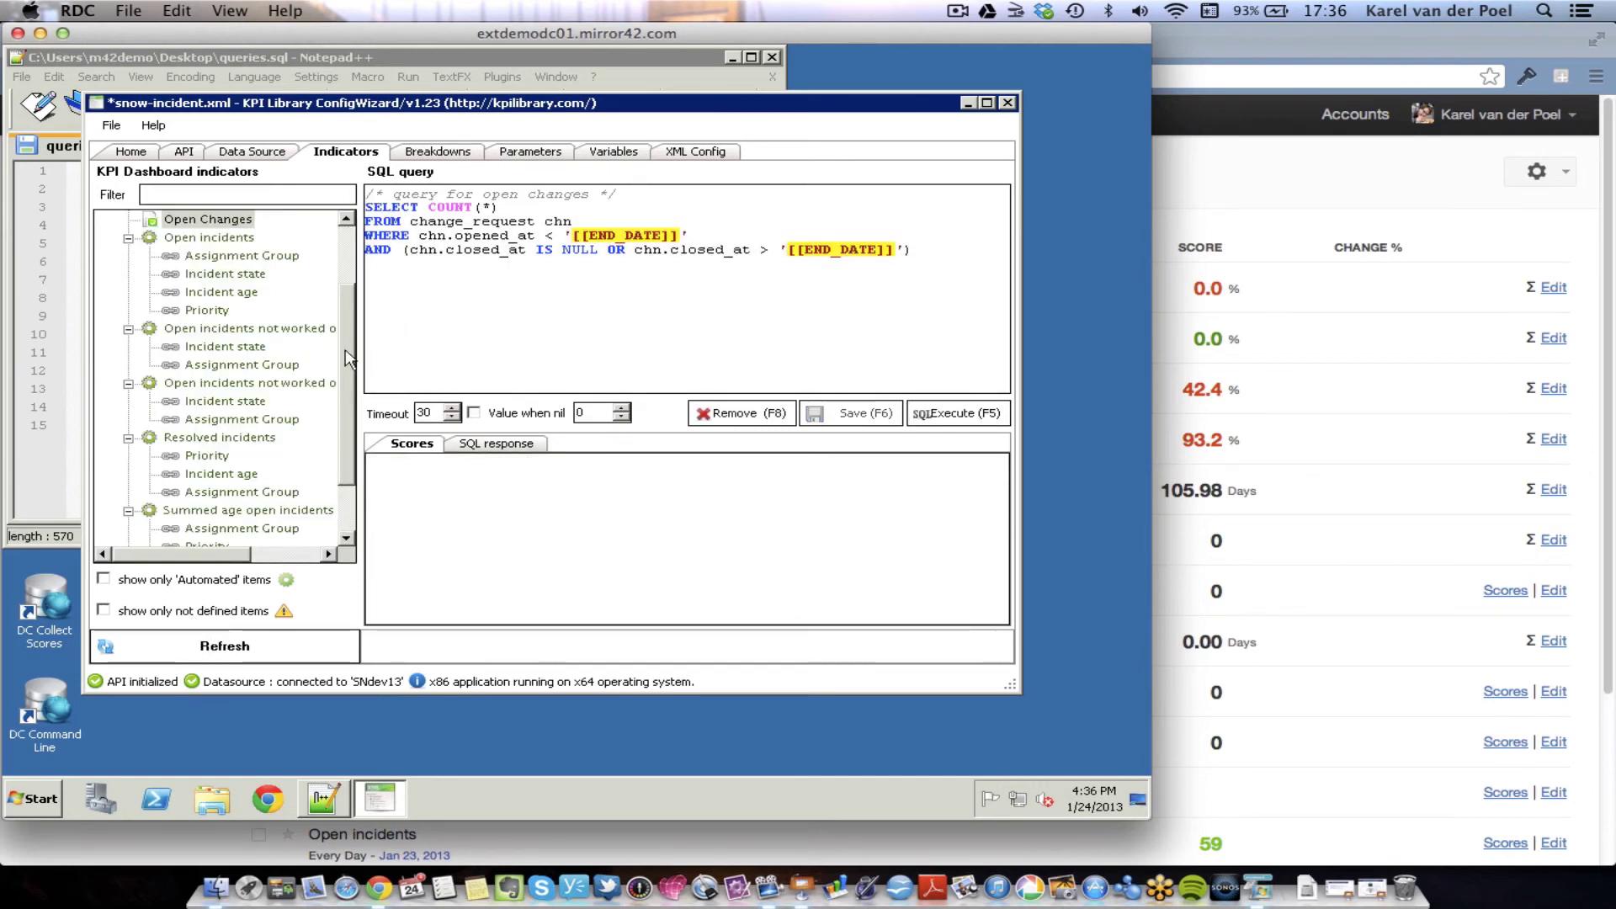
pyautogui.moveTo(347, 362); pyautogui.dragTo(349, 303)
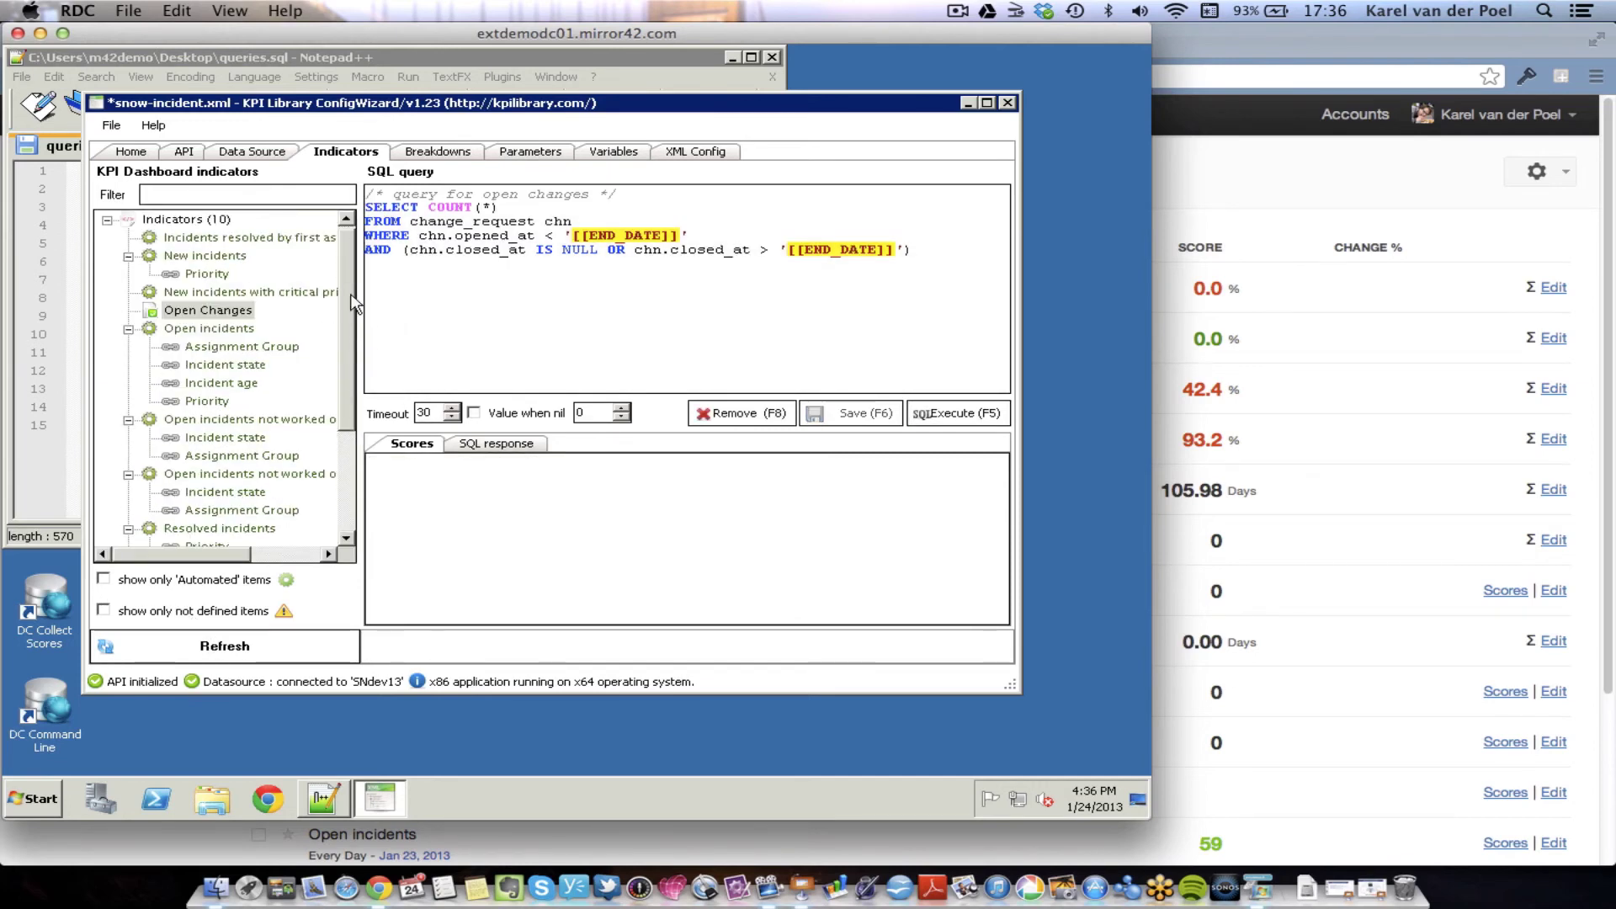
pyautogui.click(111, 126)
pyautogui.click(143, 193)
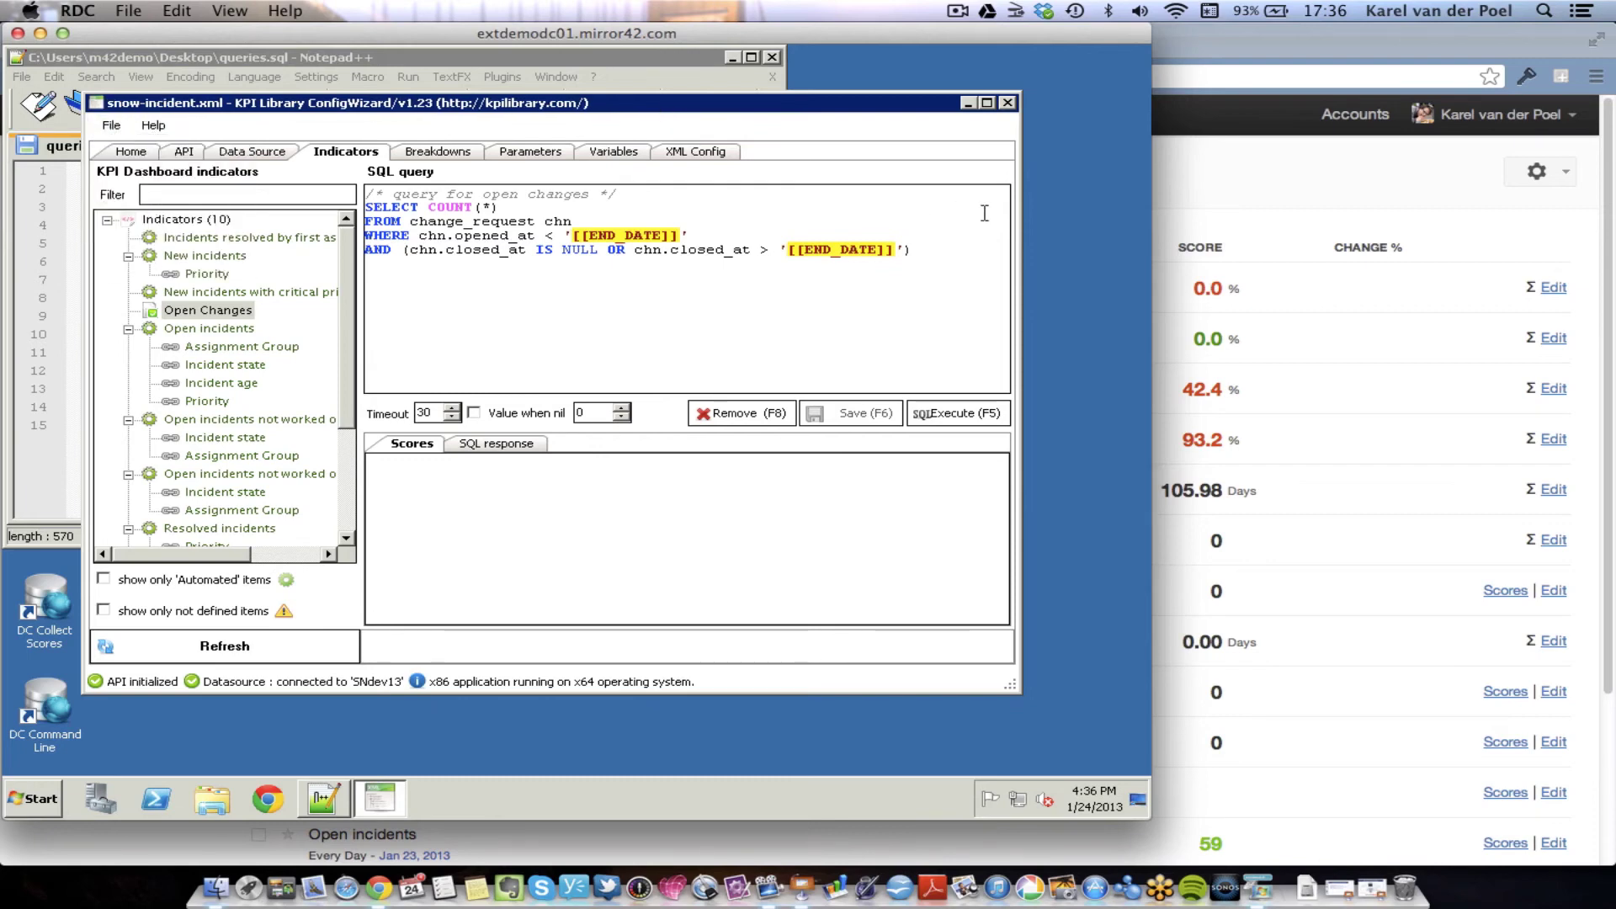
# - Minimize the ConfigWizard and run DC Collect Scores to gather the new scores
pyautogui.click(1106, 232)
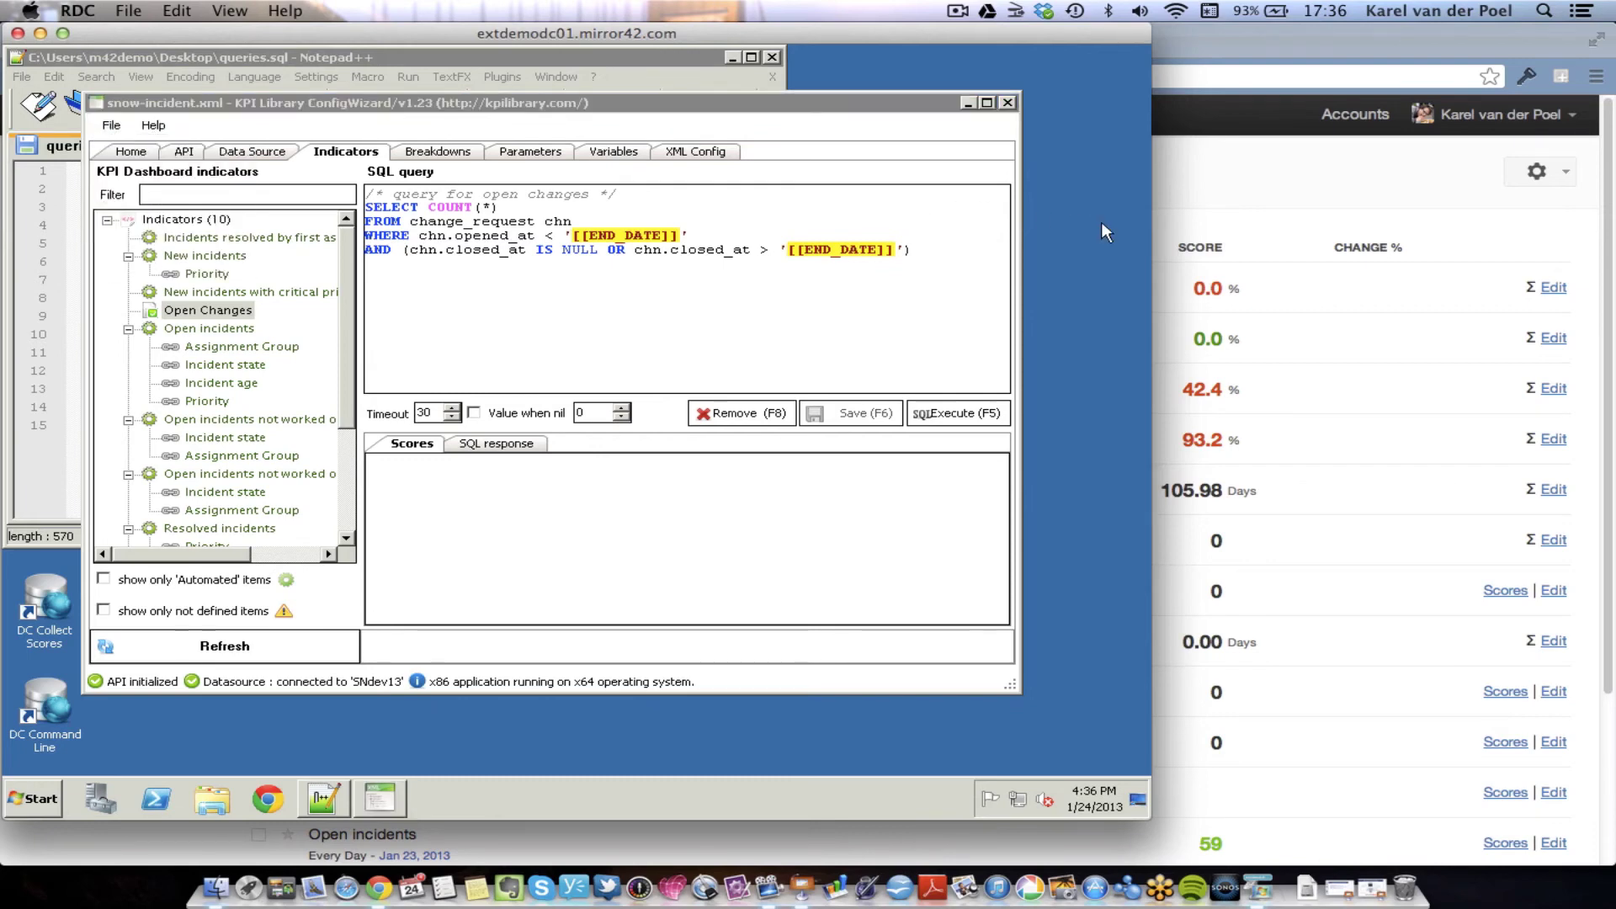
pyautogui.click(967, 103)
pyautogui.doubleClick(40, 603)
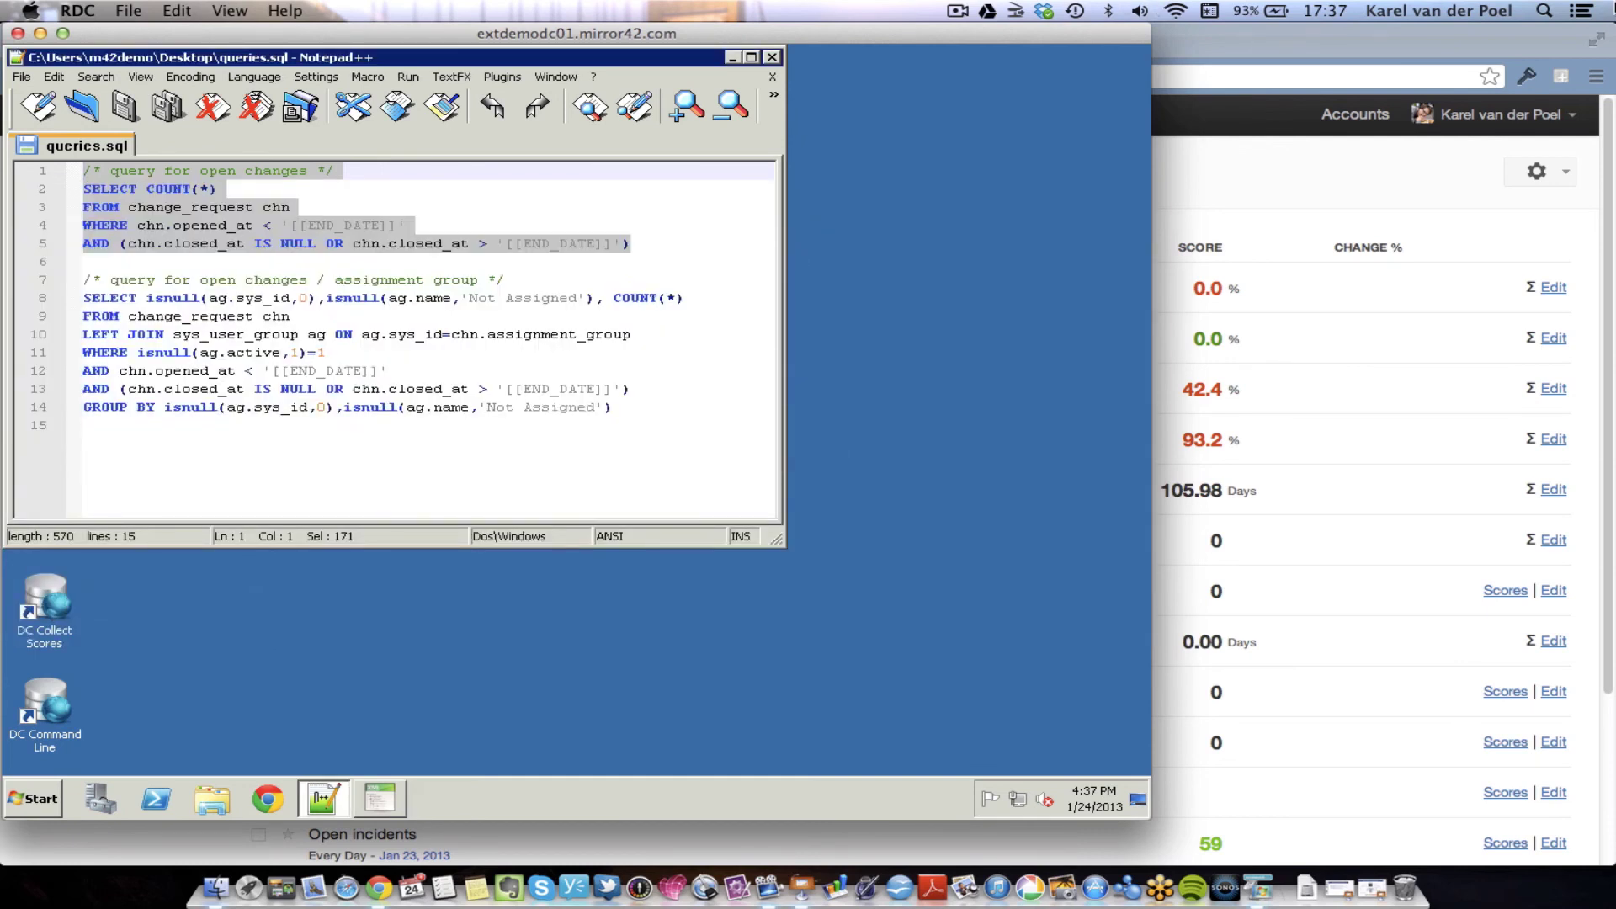
# - Reload Mirror42's Scorecards page so Open Changes shows its score of 9
pyautogui.click(1232, 178)
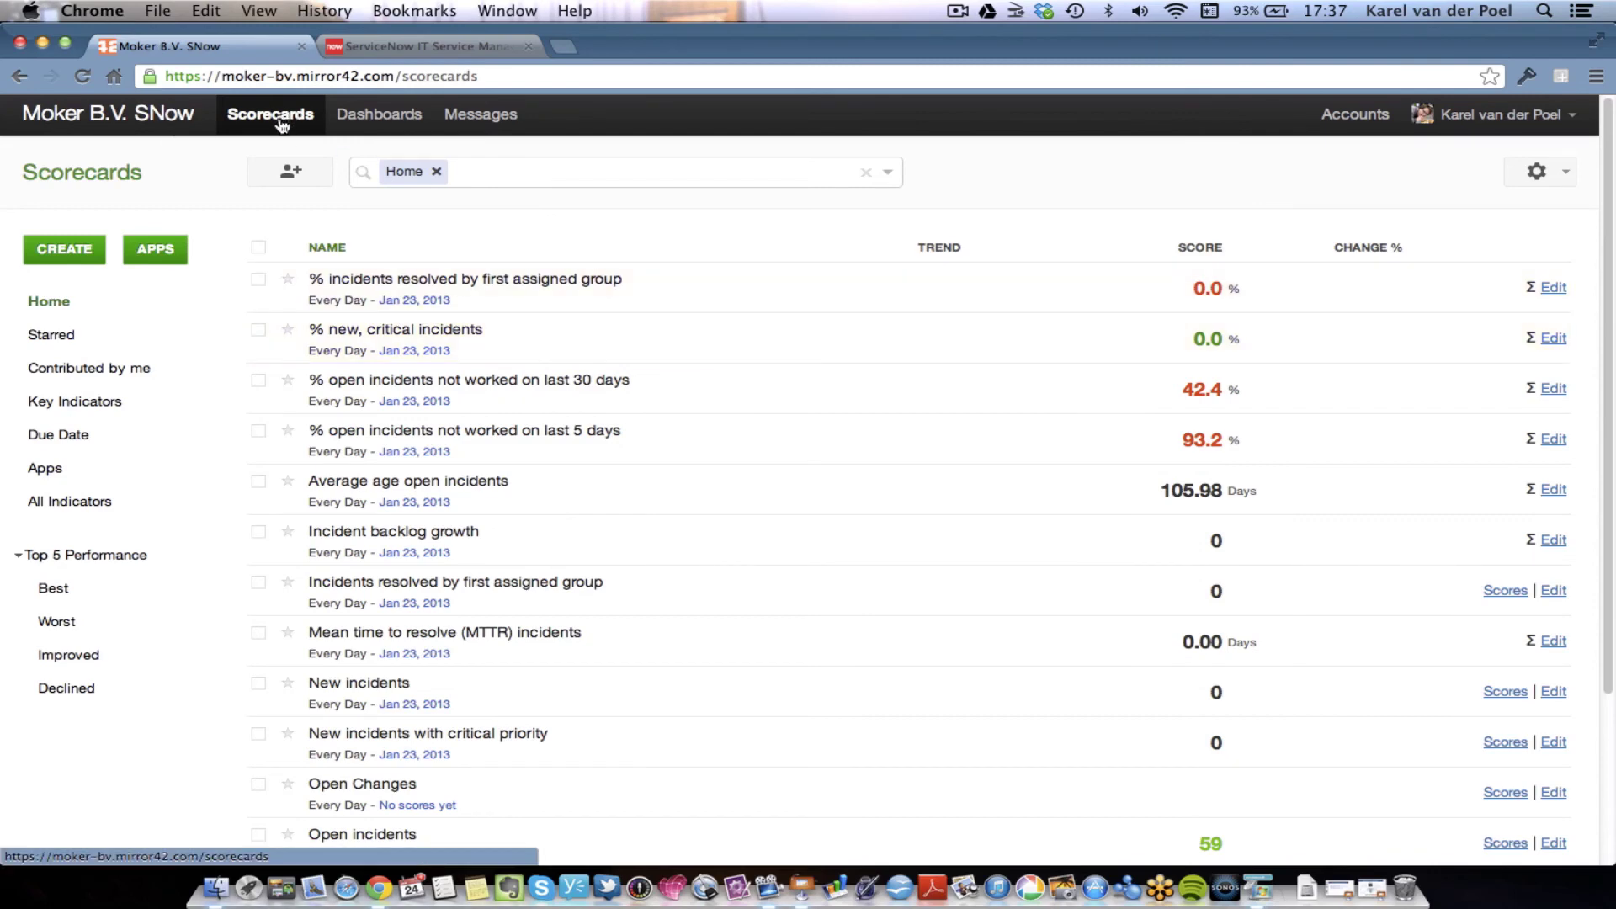
pyautogui.click(82, 77)
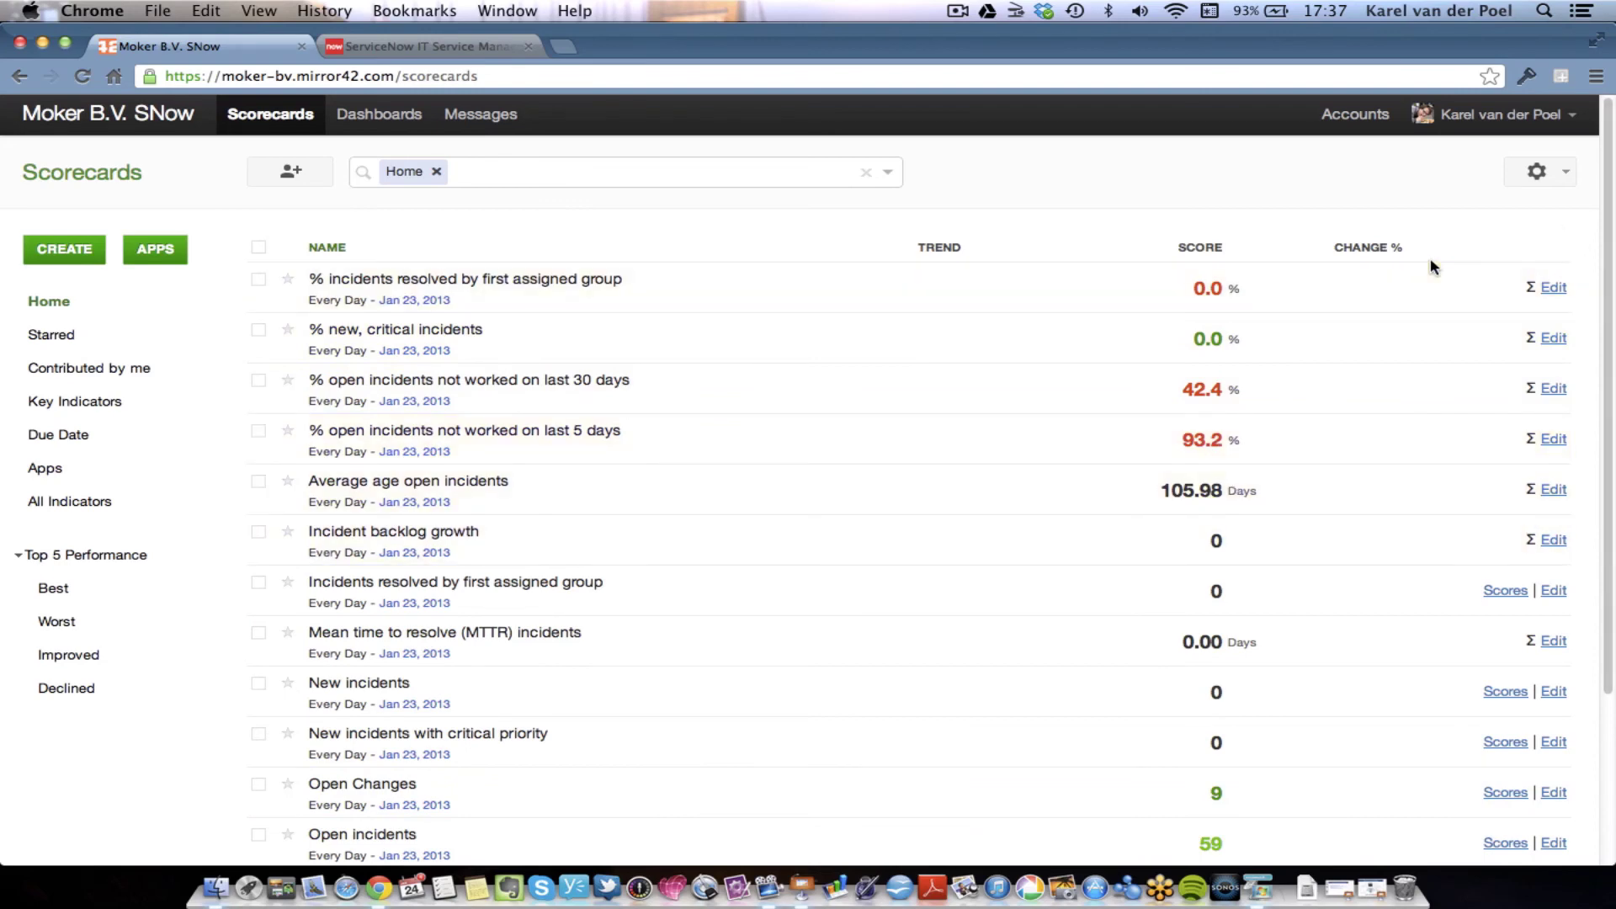
# - Edit the Incident Management dashboard and create a new tab named Change
pyautogui.click(399, 125)
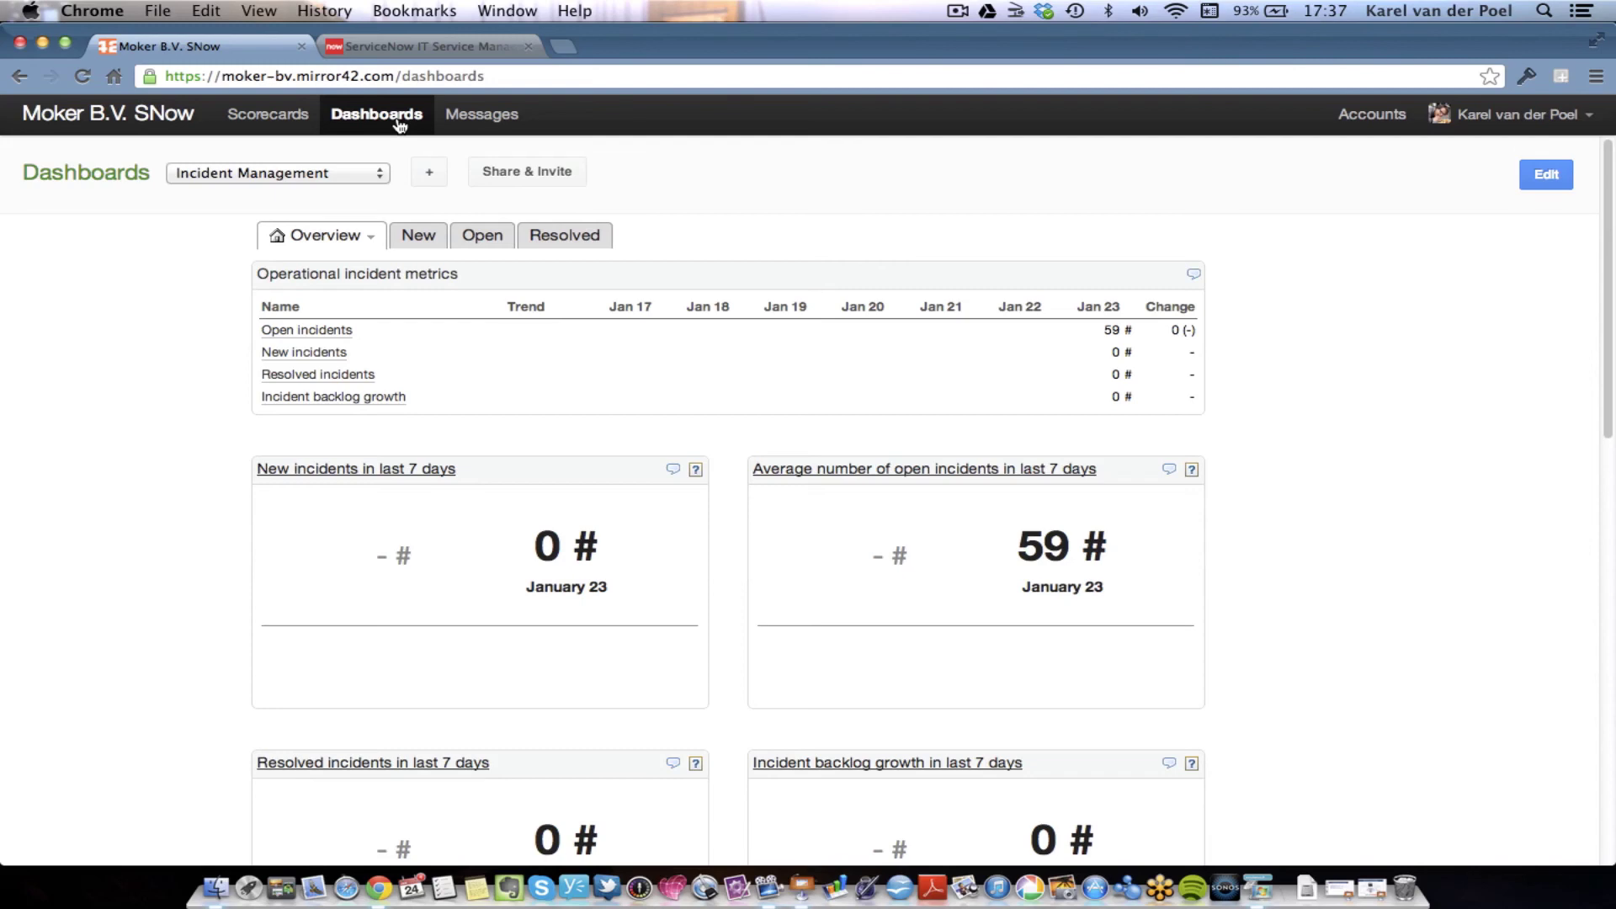
pyautogui.click(1557, 178)
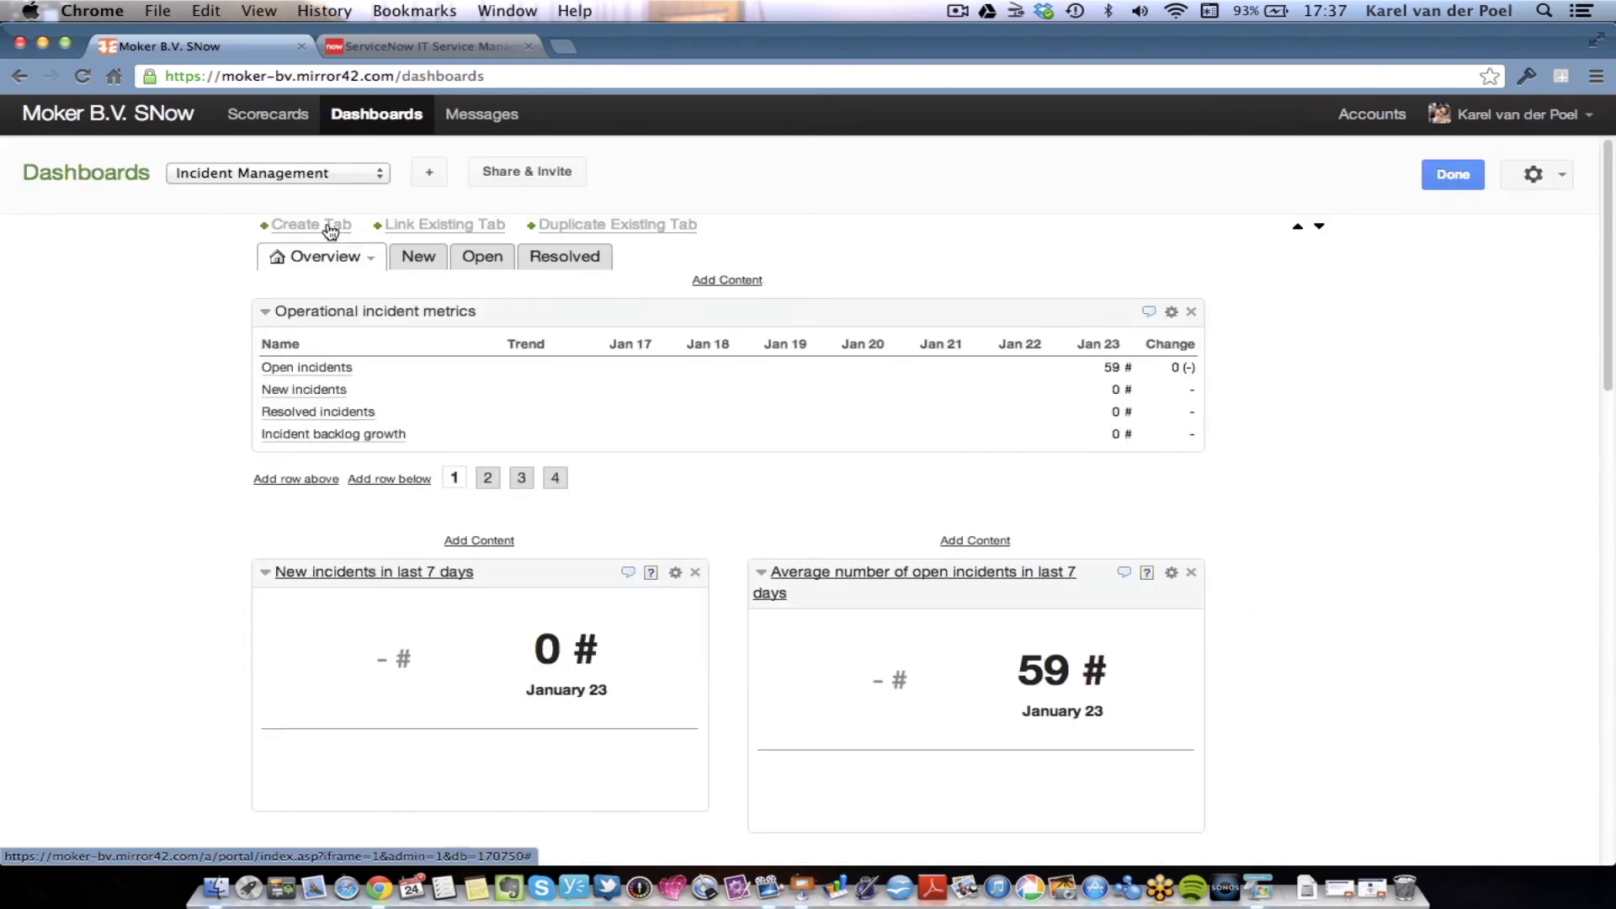
pyautogui.click(330, 225)
pyautogui.click(674, 225)
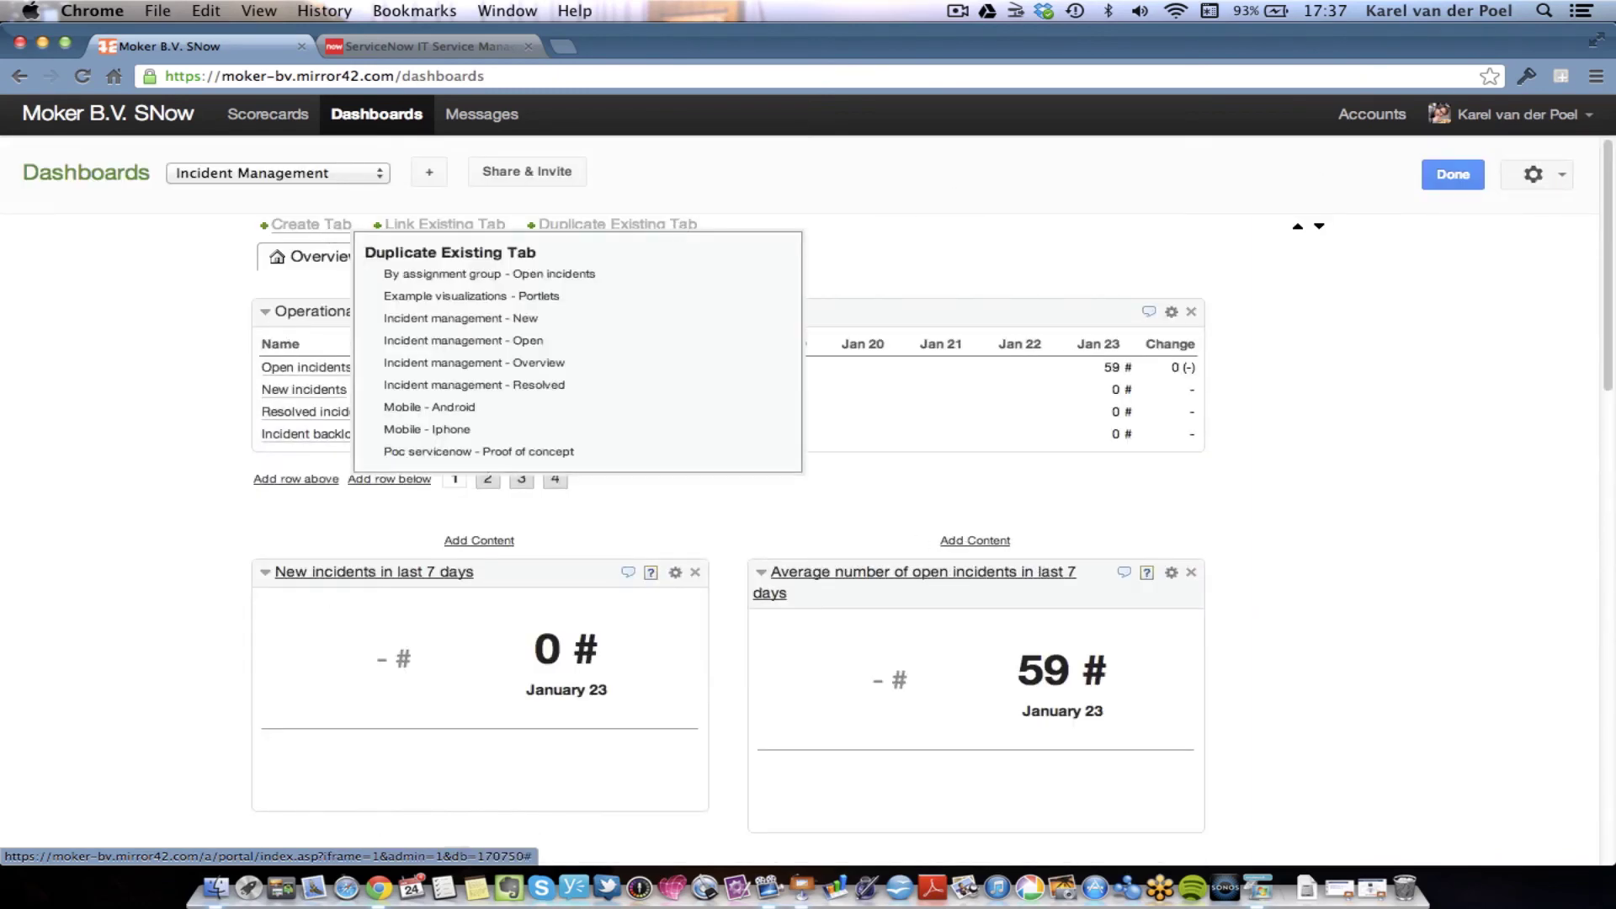
pyautogui.click(1135, 149)
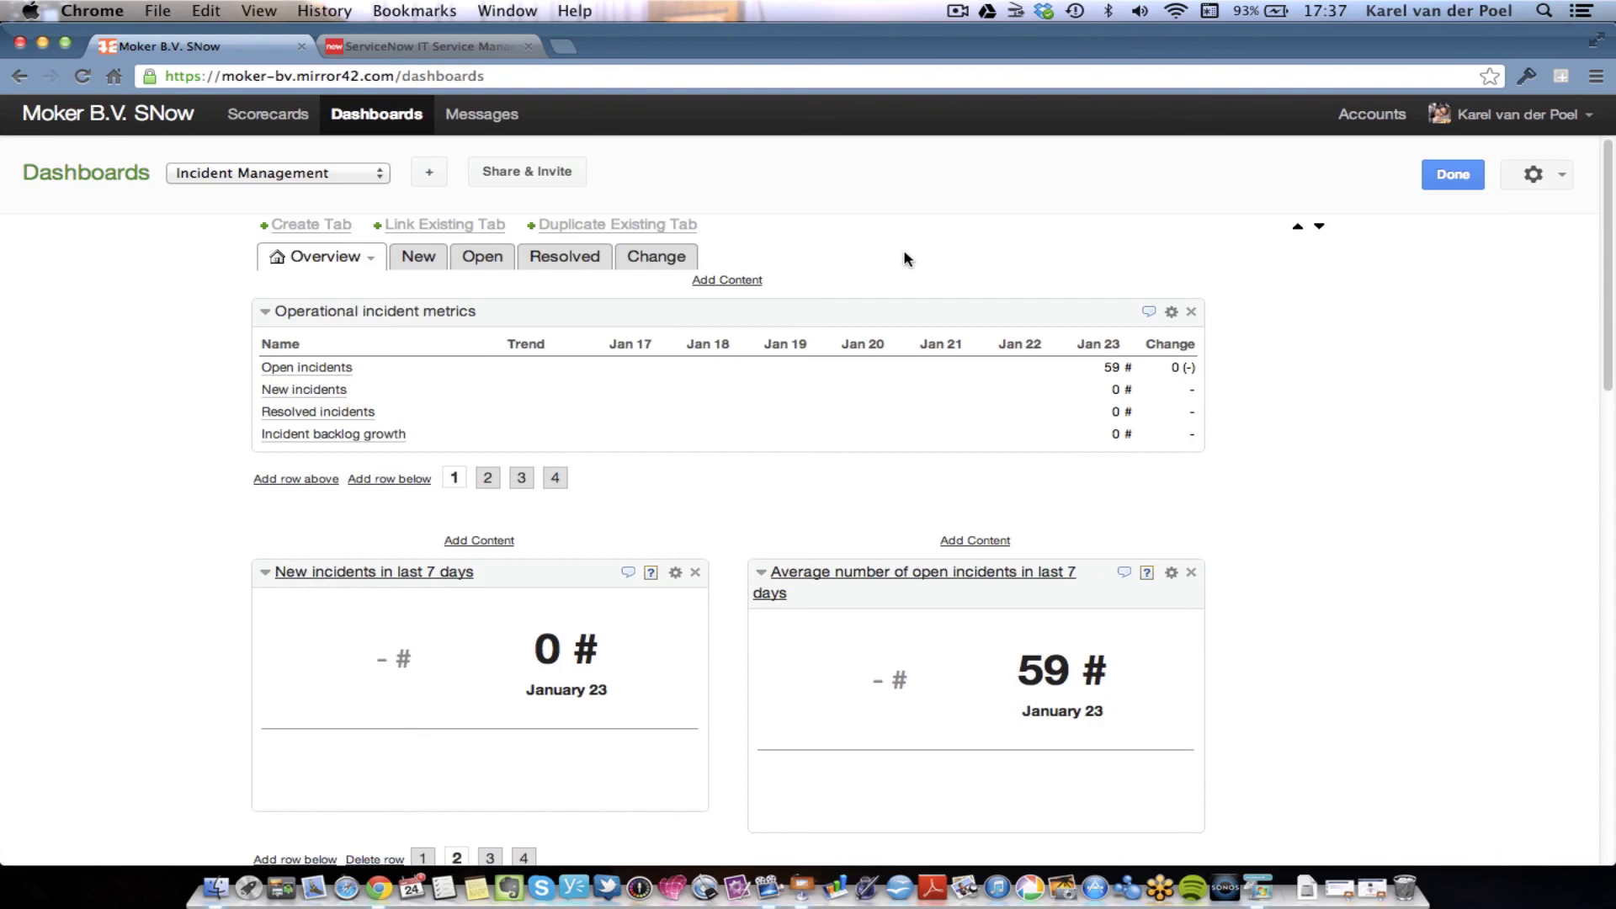
pyautogui.click(669, 260)
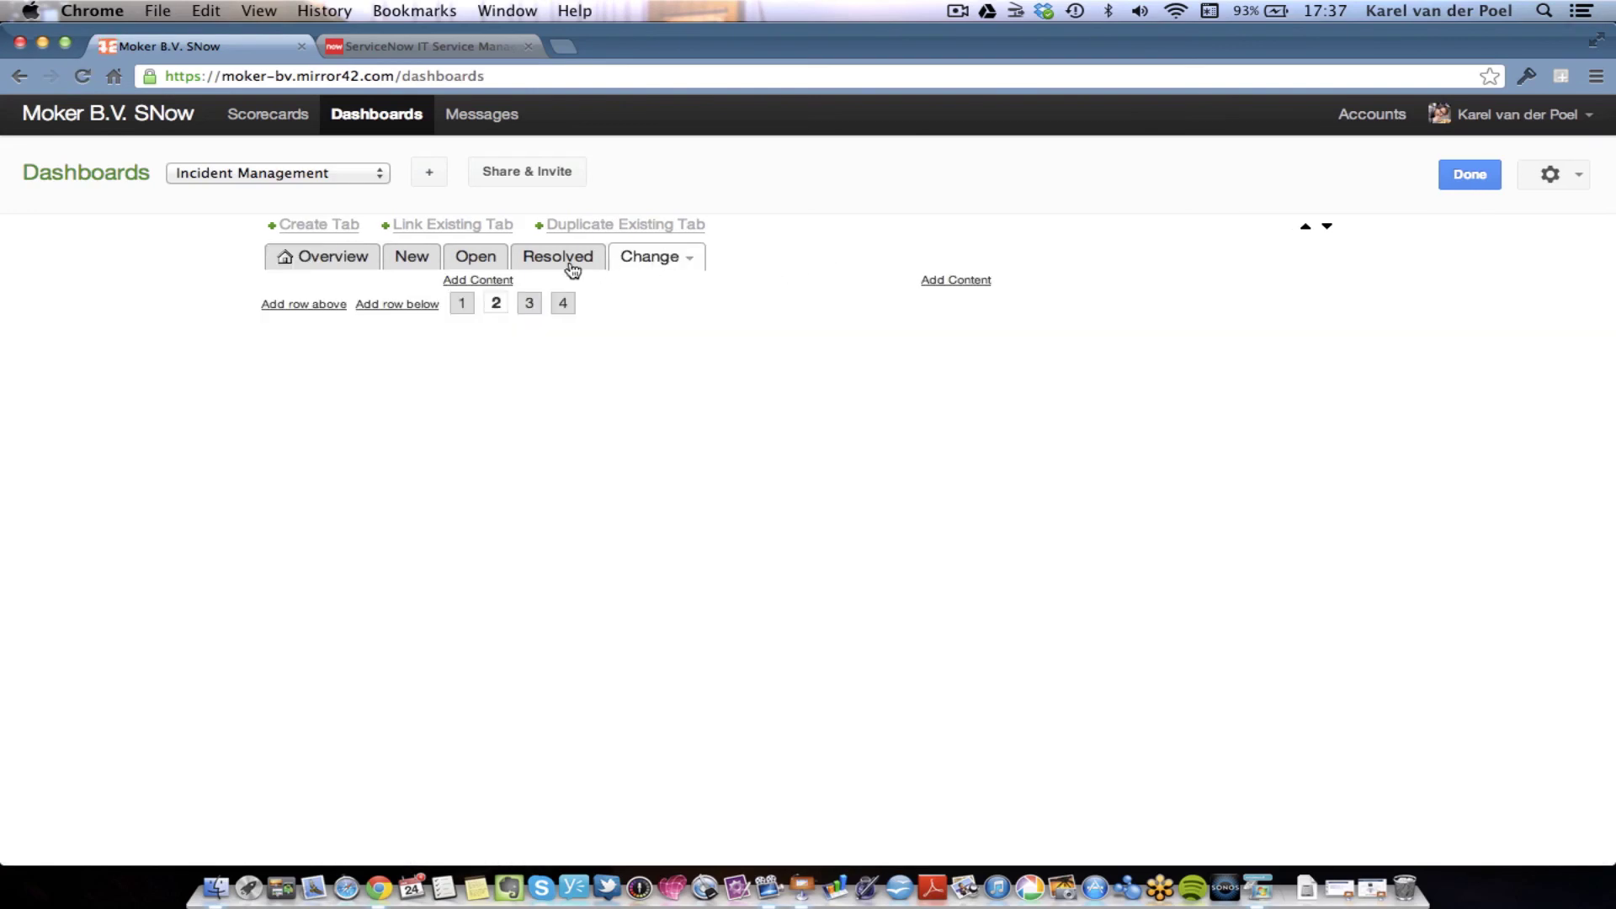
# - Add the Open Changes indicator as content on the Change tab
pyautogui.click(481, 282)
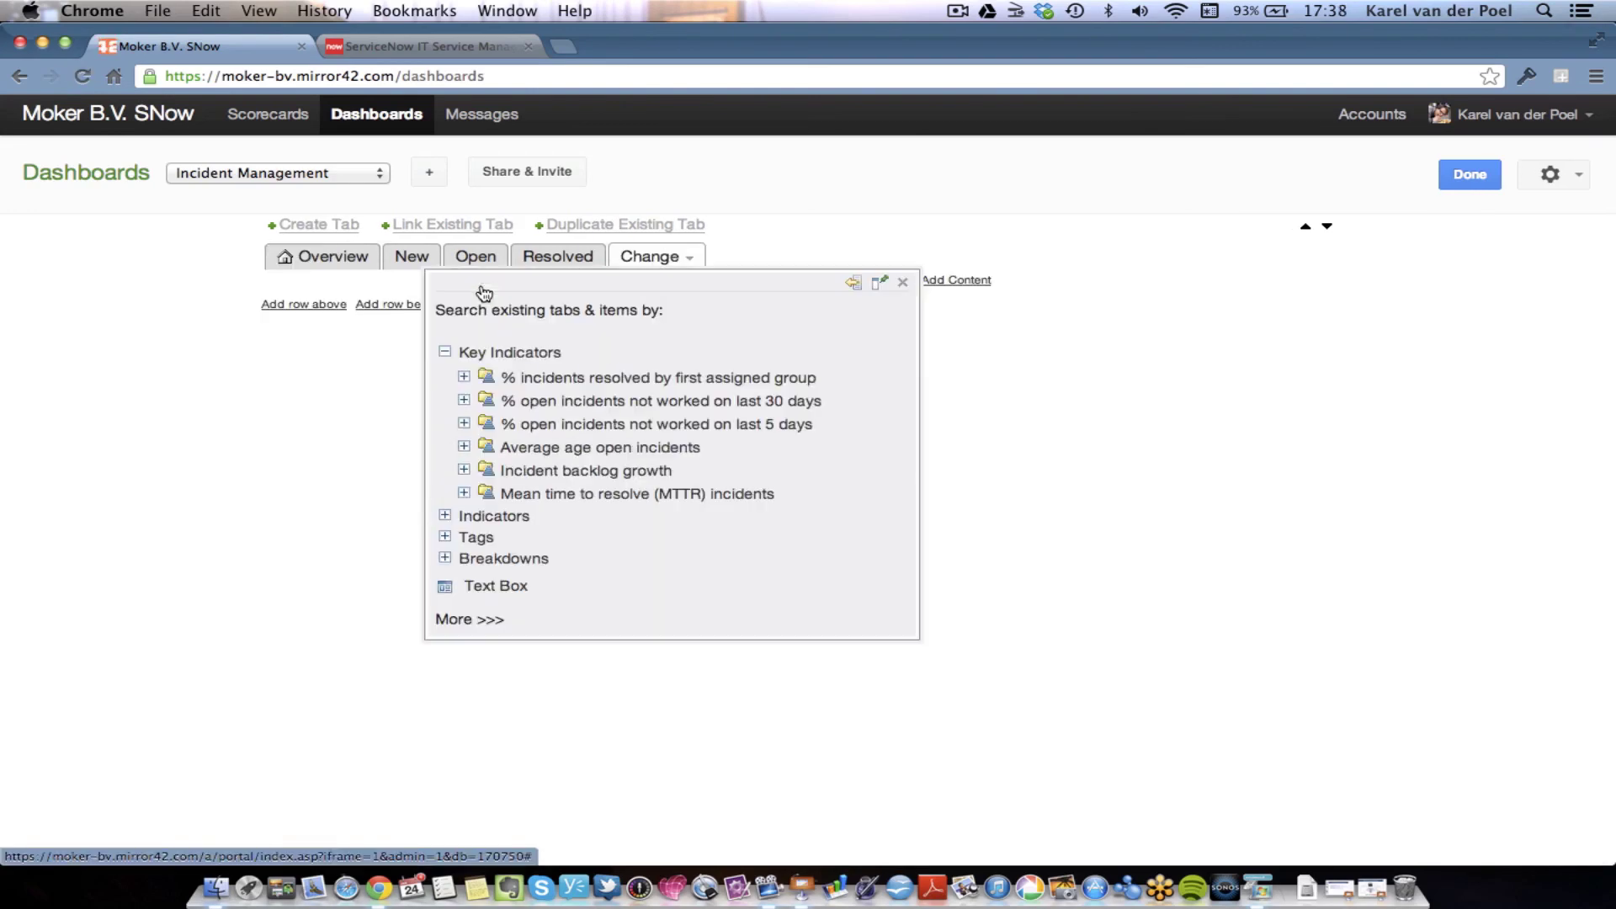
pyautogui.click(444, 515)
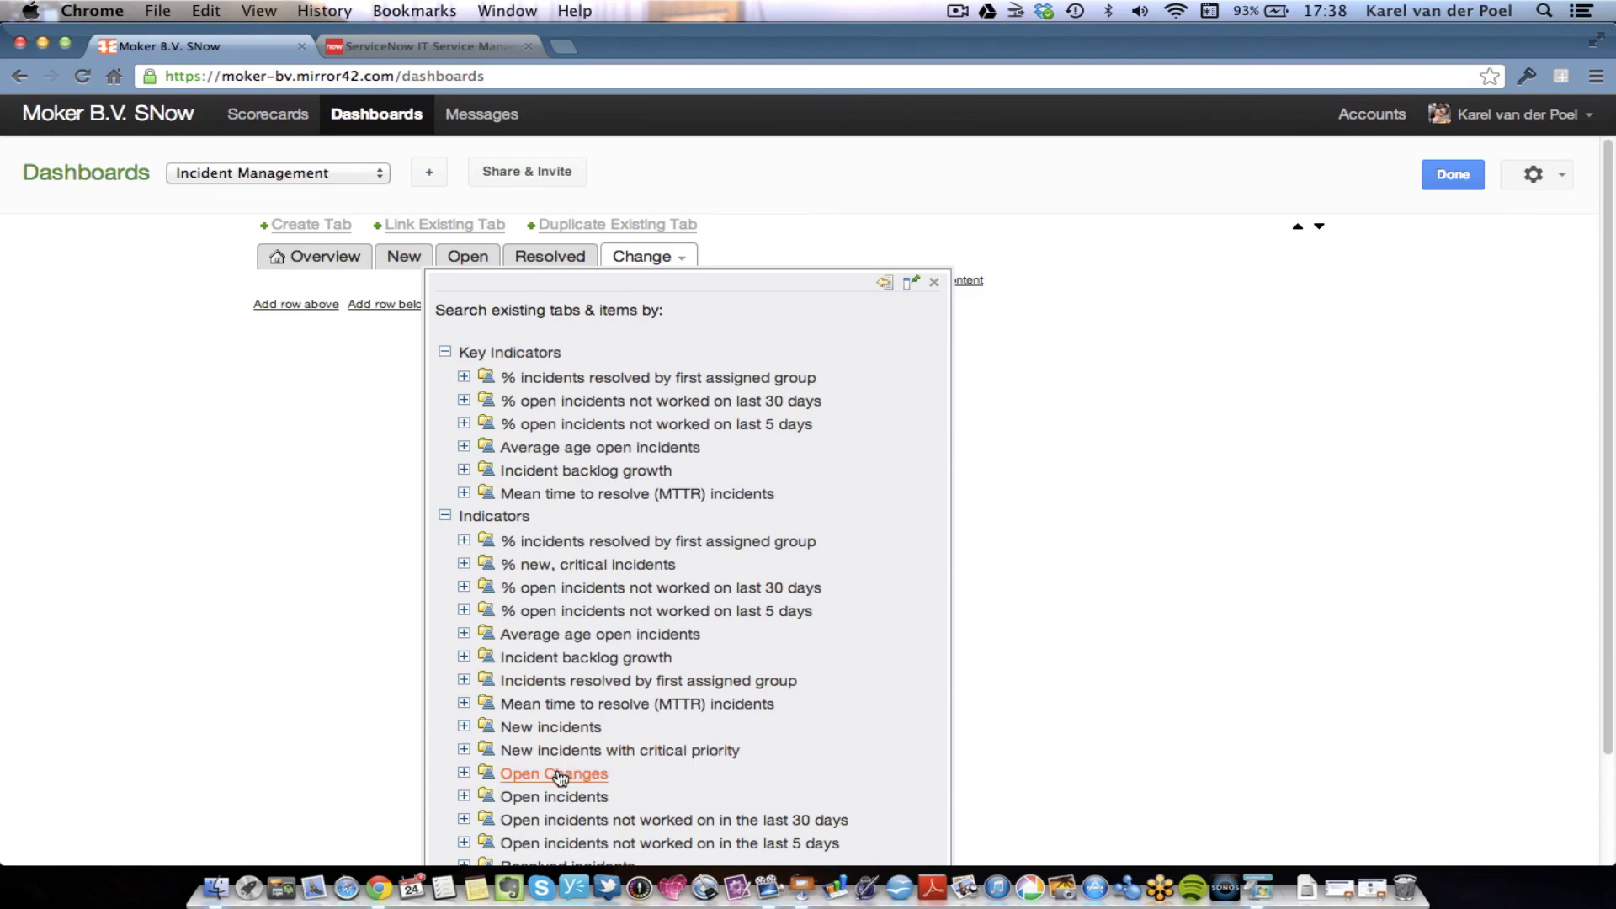
pyautogui.click(555, 773)
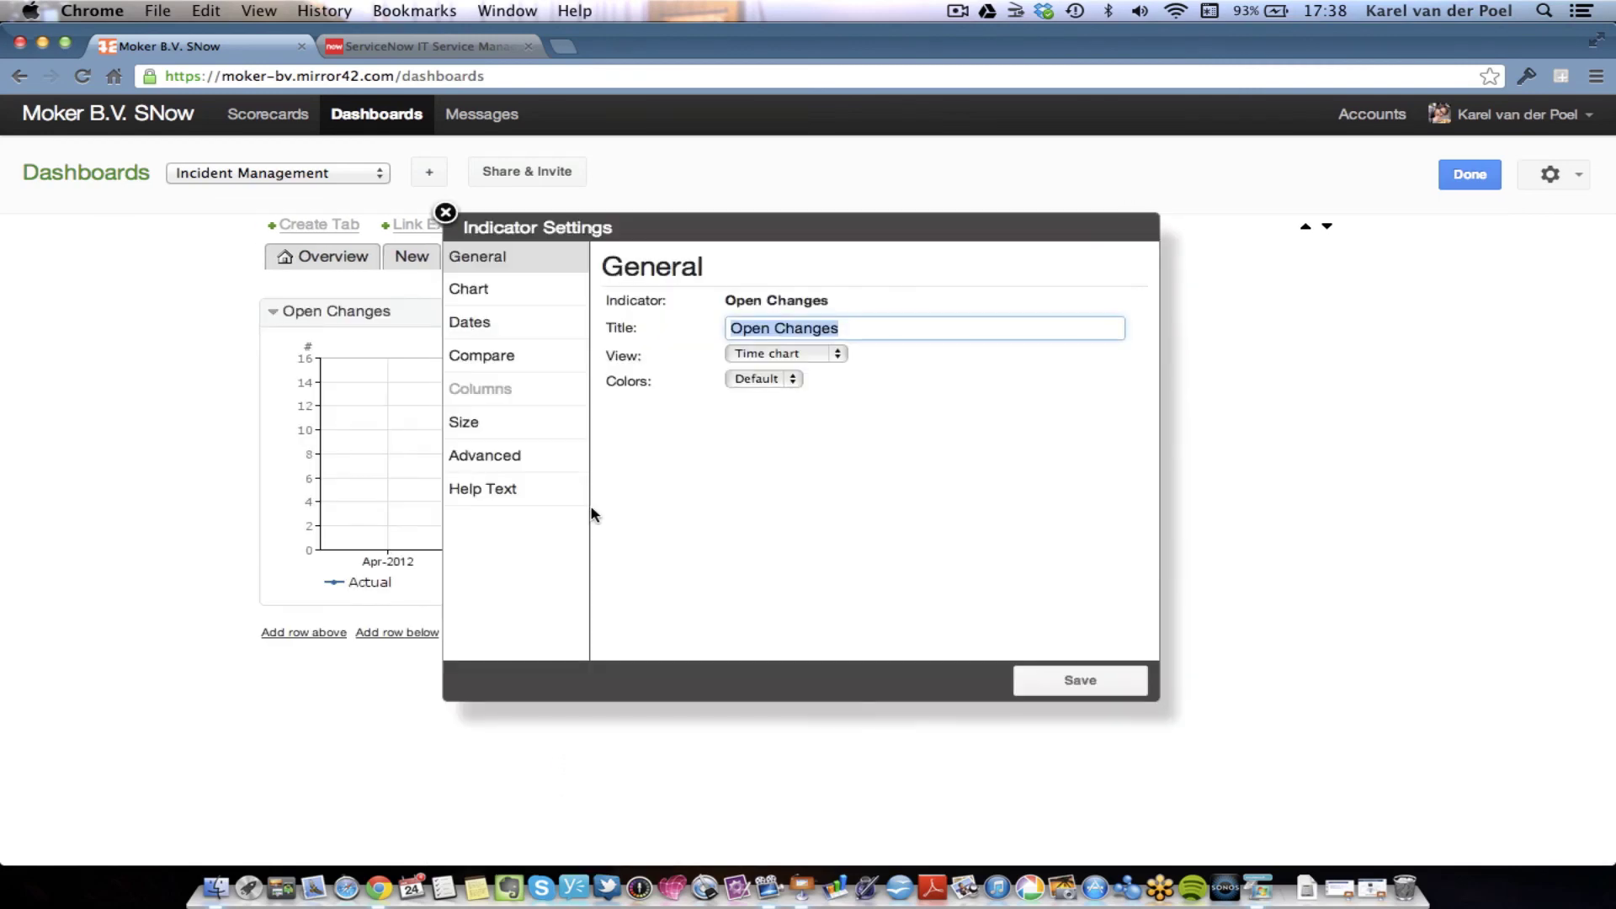
# - Display the first Open Changes widget as a last score and save it
pyautogui.click(842, 351)
pyautogui.click(829, 384)
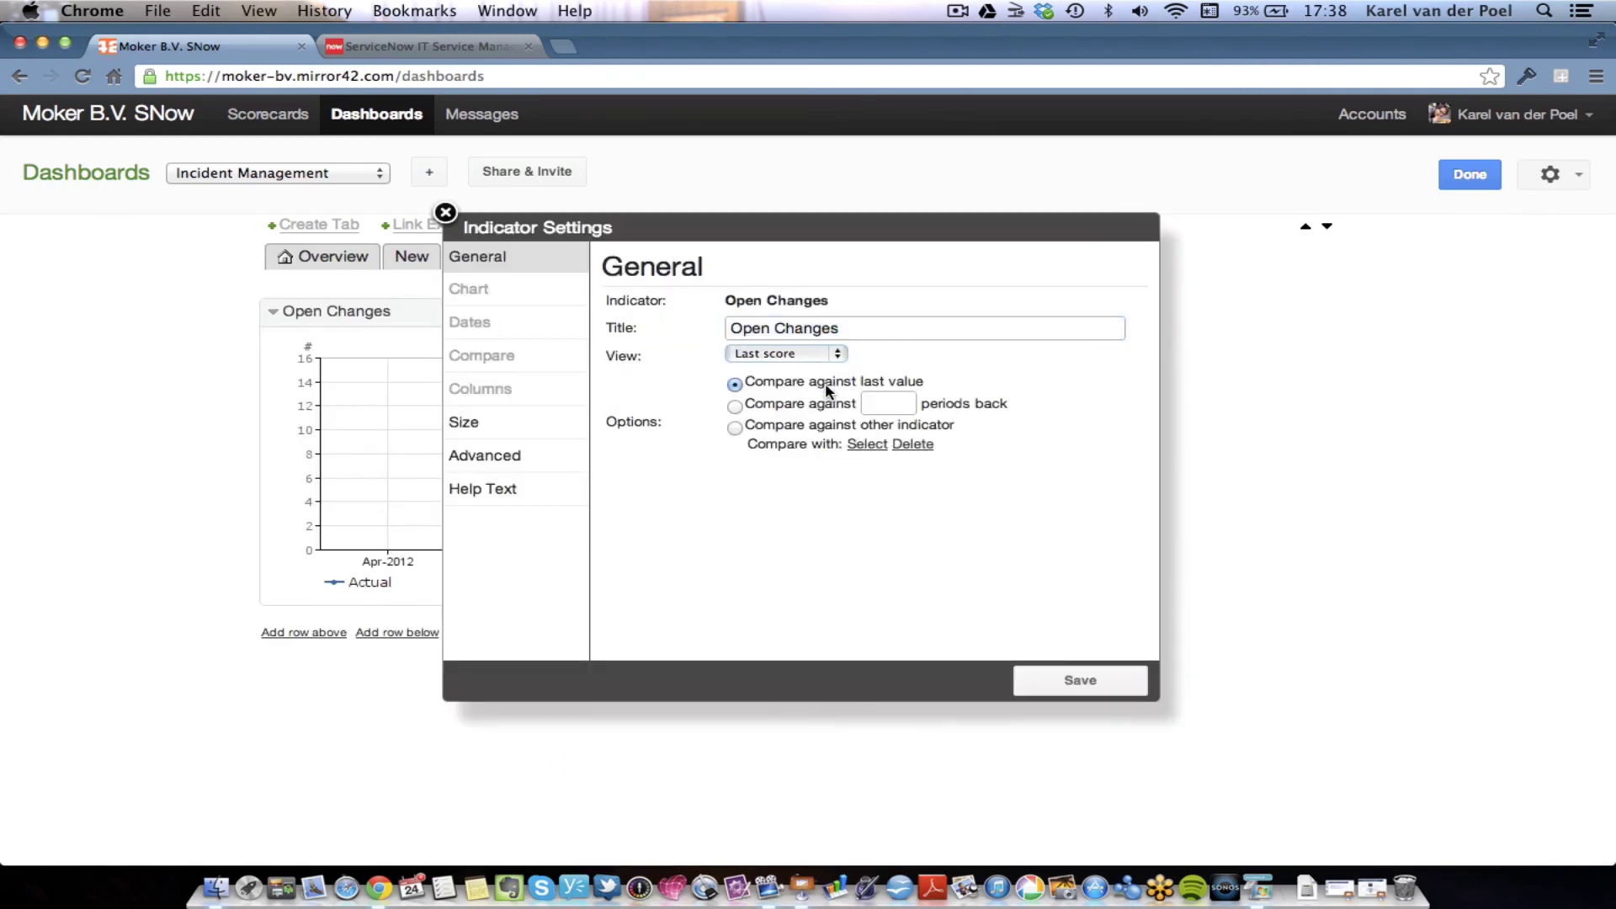
pyautogui.click(1069, 677)
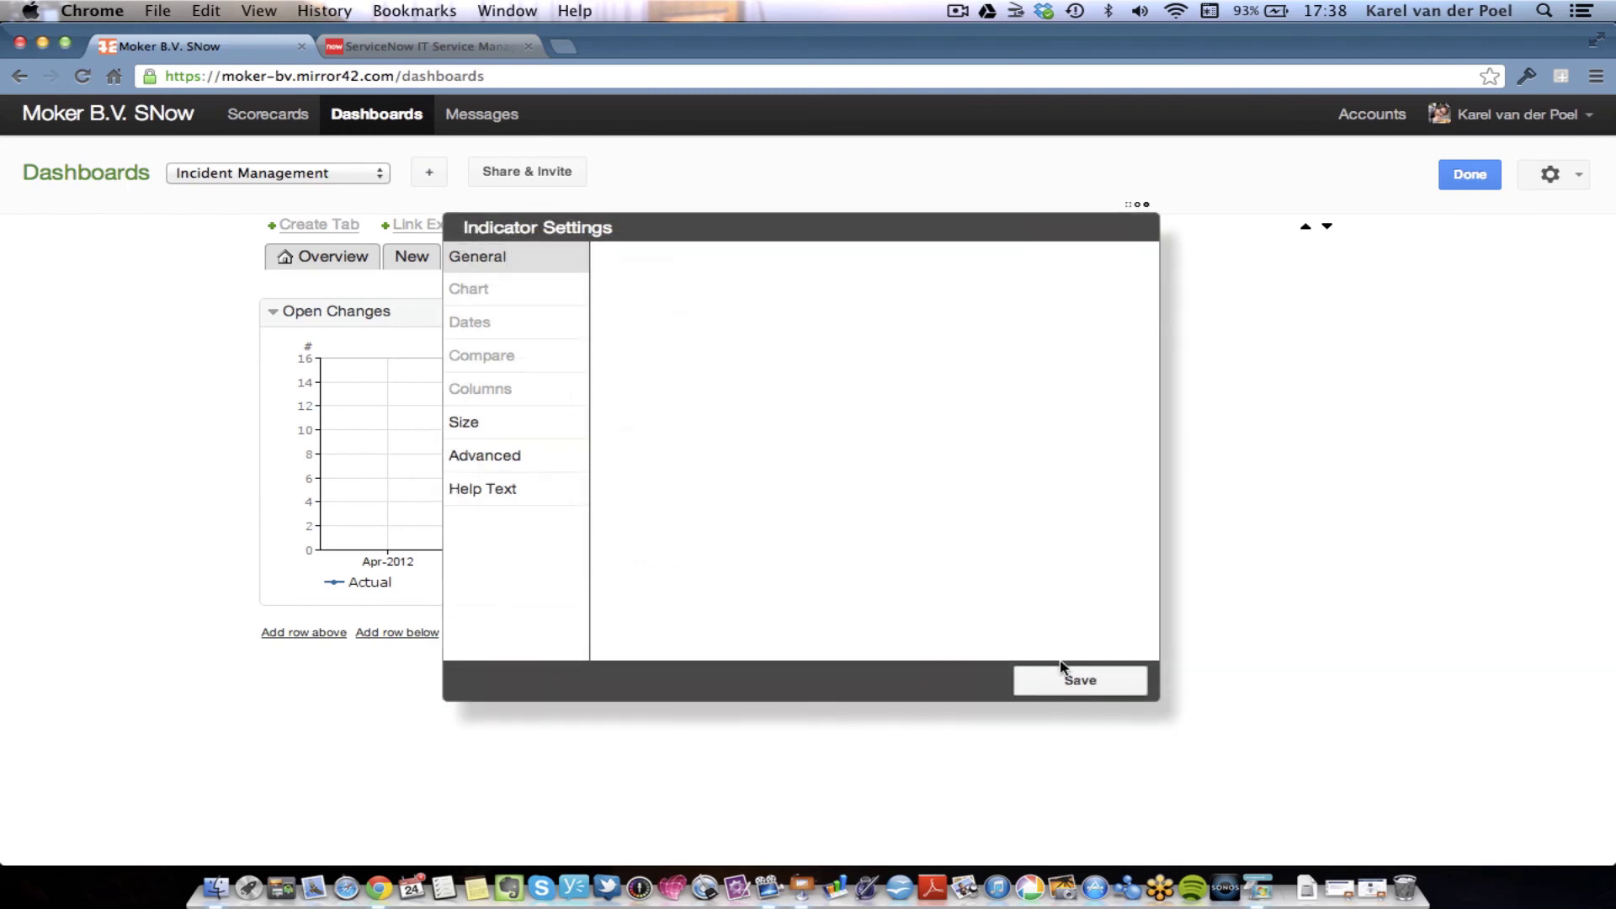
# - Add a second Open Changes widget shown as a gauge, save it, and finish editing
pyautogui.click(983, 281)
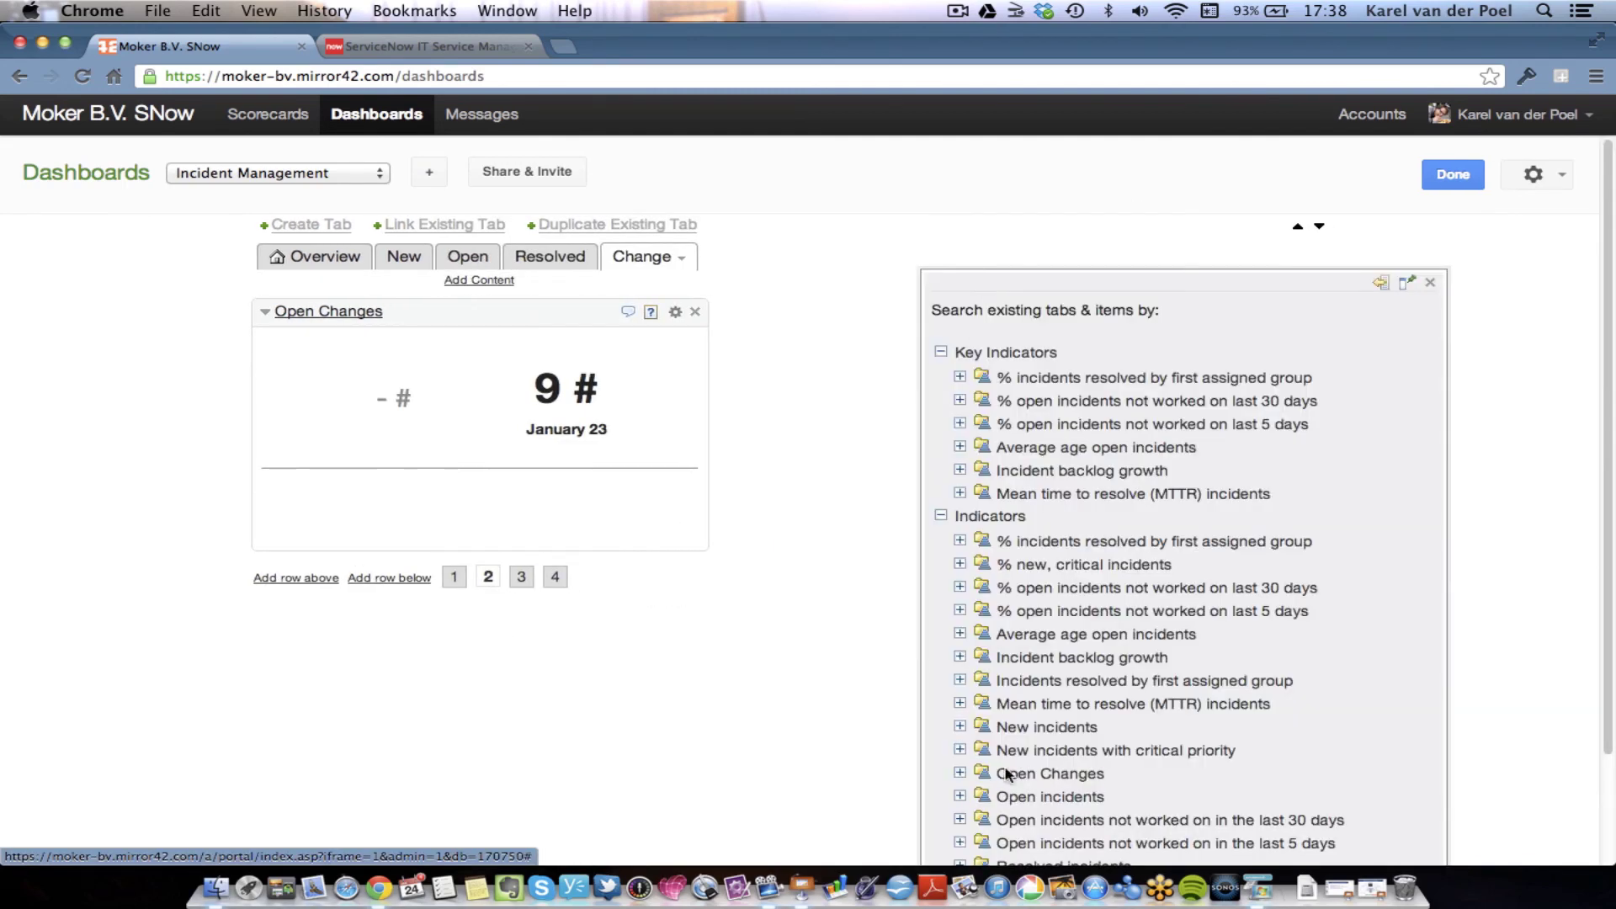
pyautogui.click(960, 773)
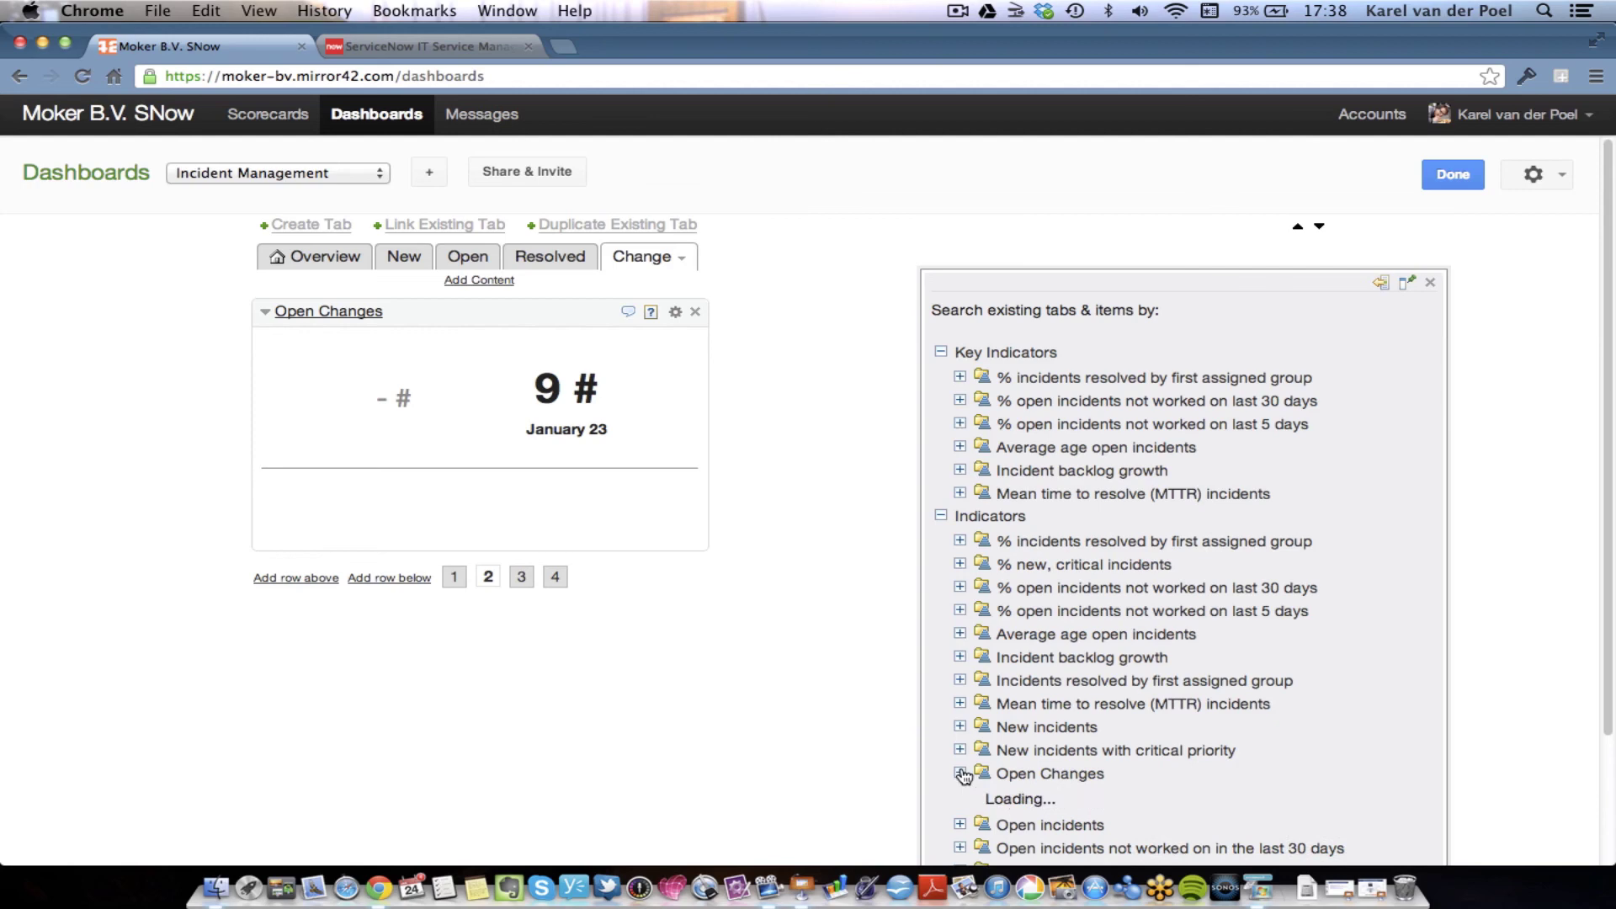
pyautogui.click(1050, 774)
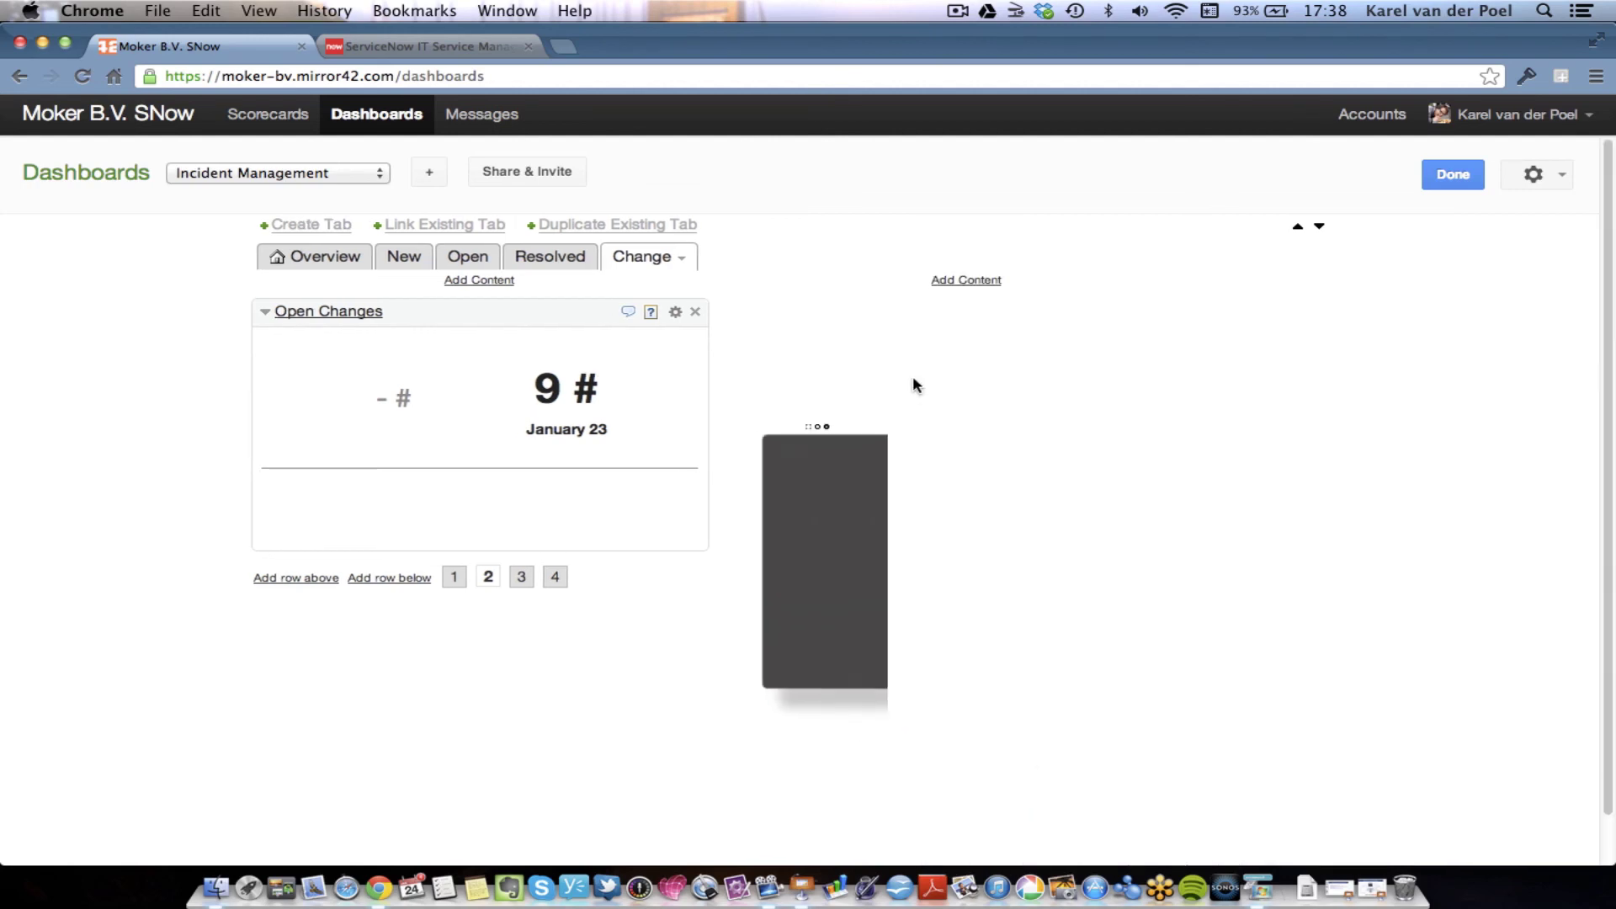
pyautogui.click(841, 358)
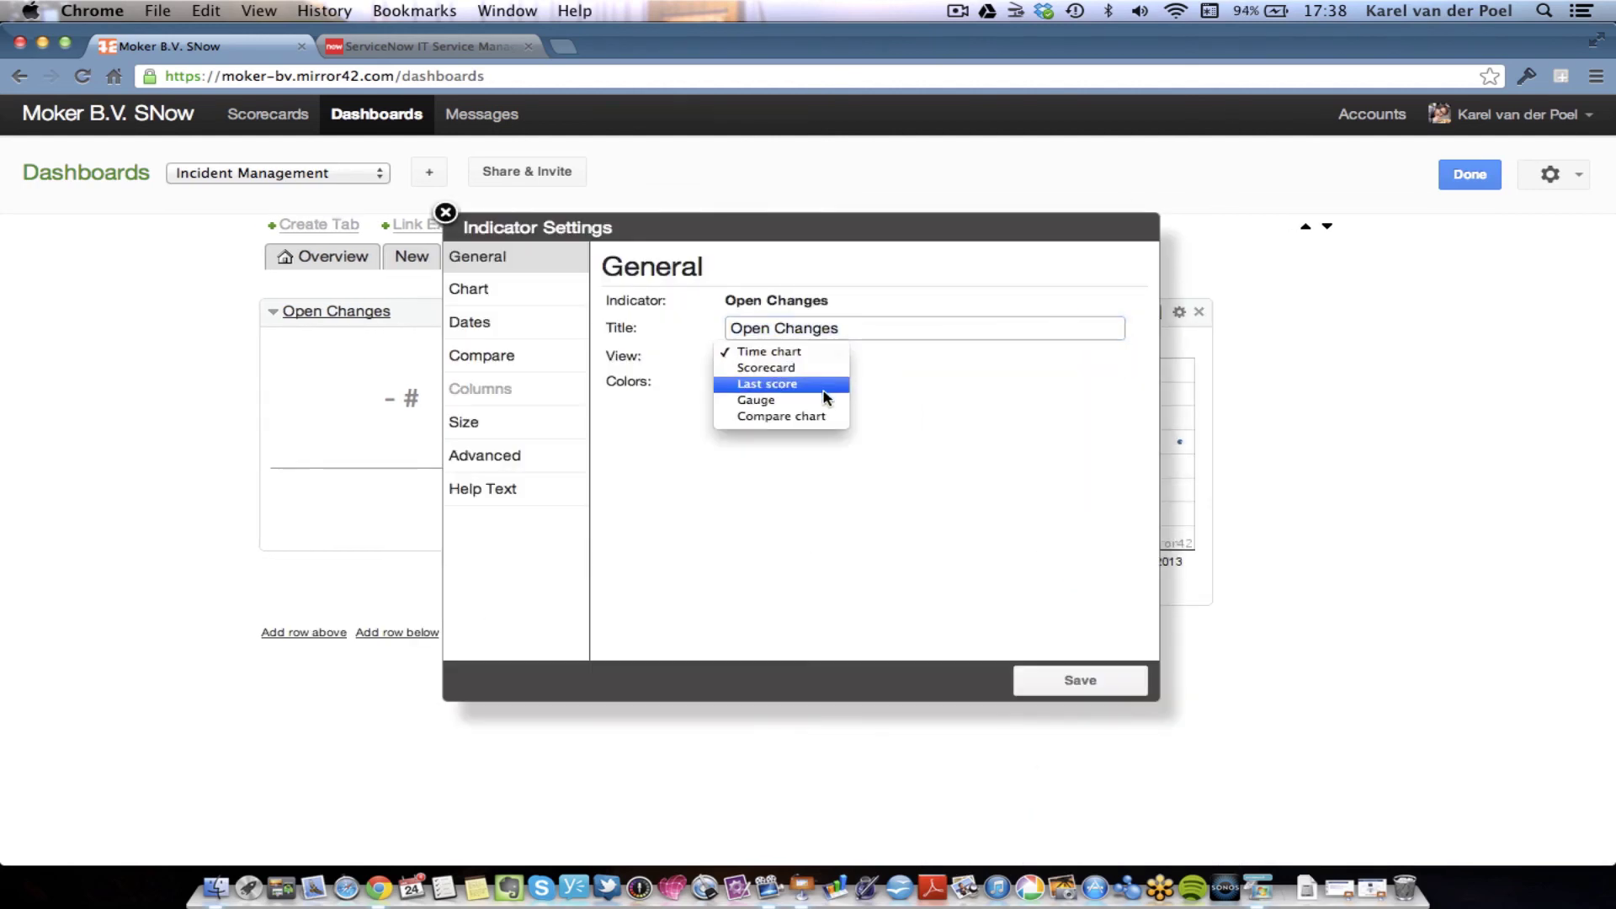
pyautogui.click(821, 392)
pyautogui.click(1069, 678)
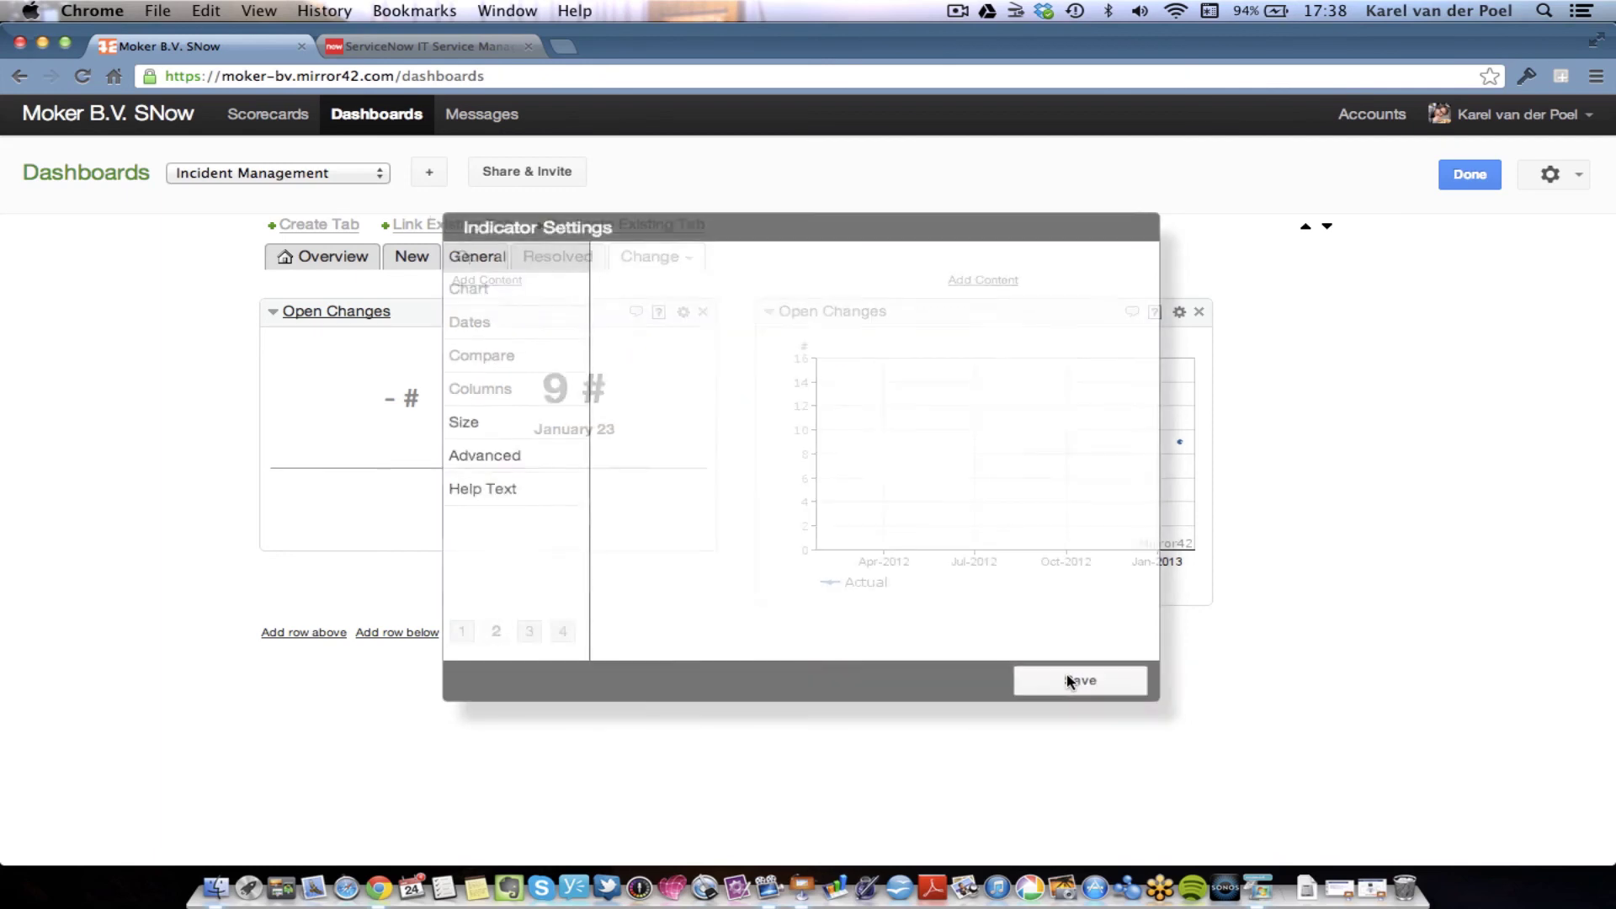
pyautogui.click(1483, 177)
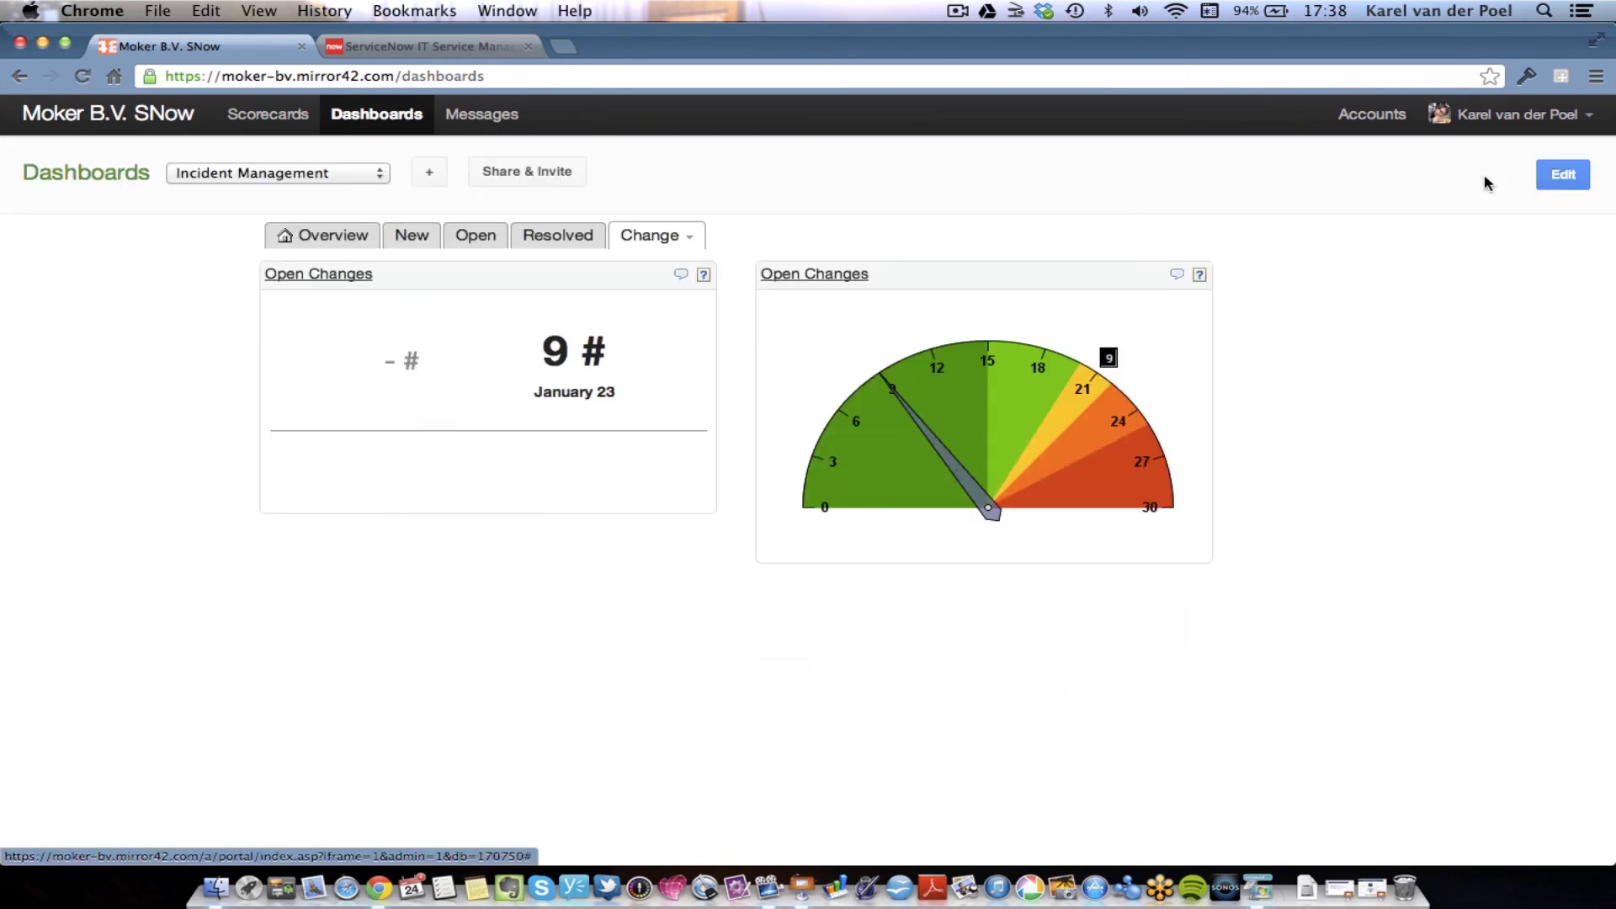
# - View the Resolved tab, switch back to the Change tab, then return to the Scorecards list
pyautogui.click(564, 242)
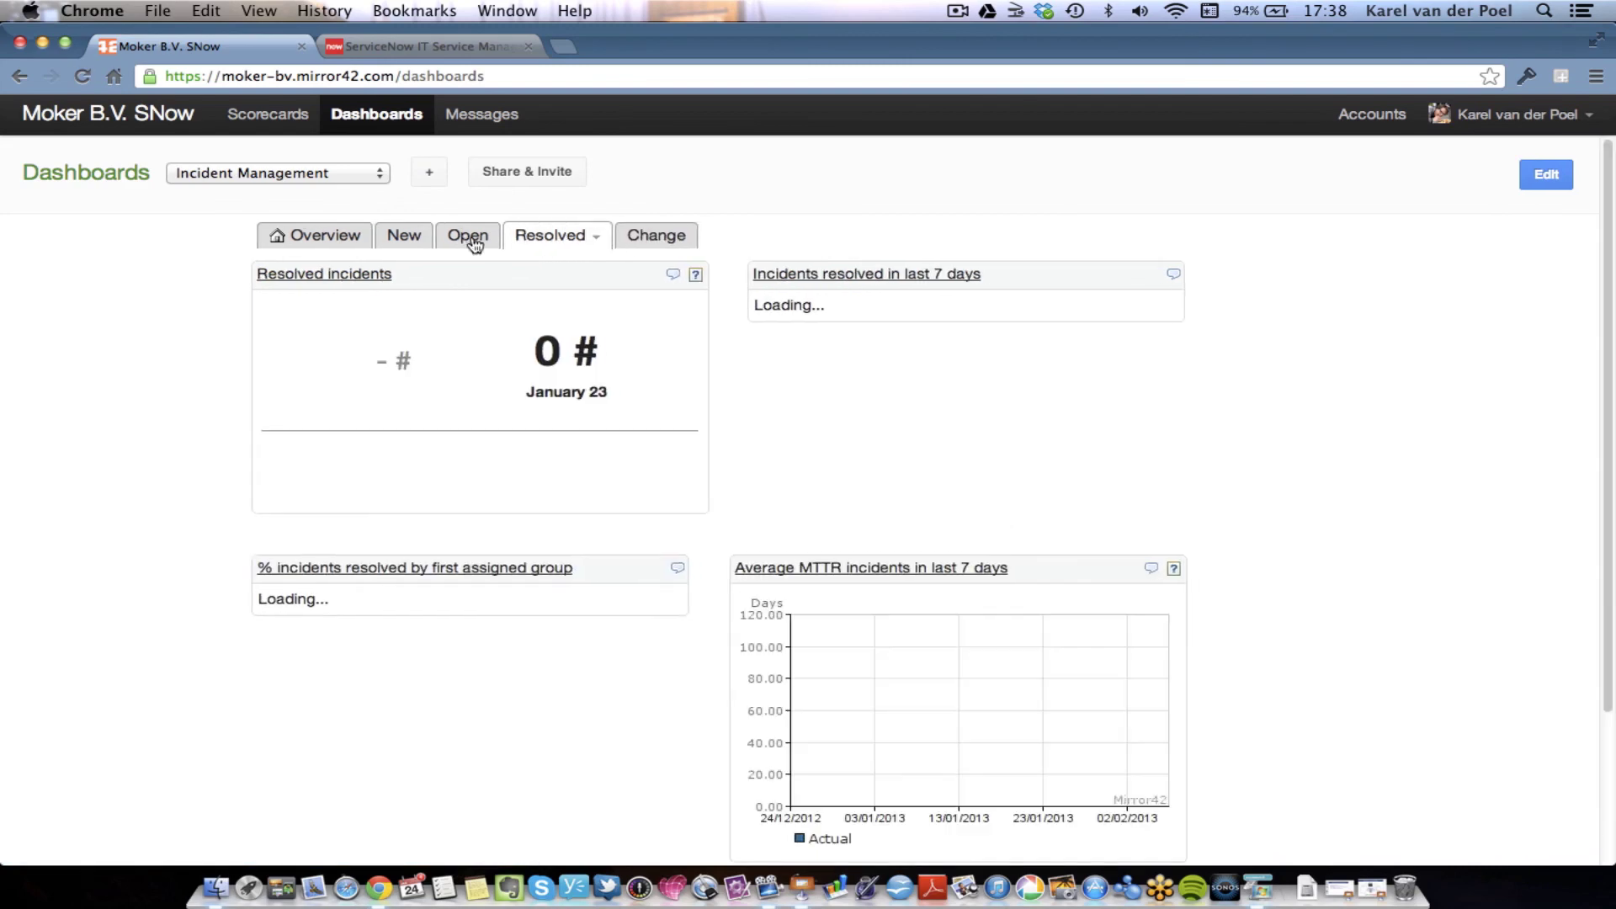
pyautogui.click(657, 242)
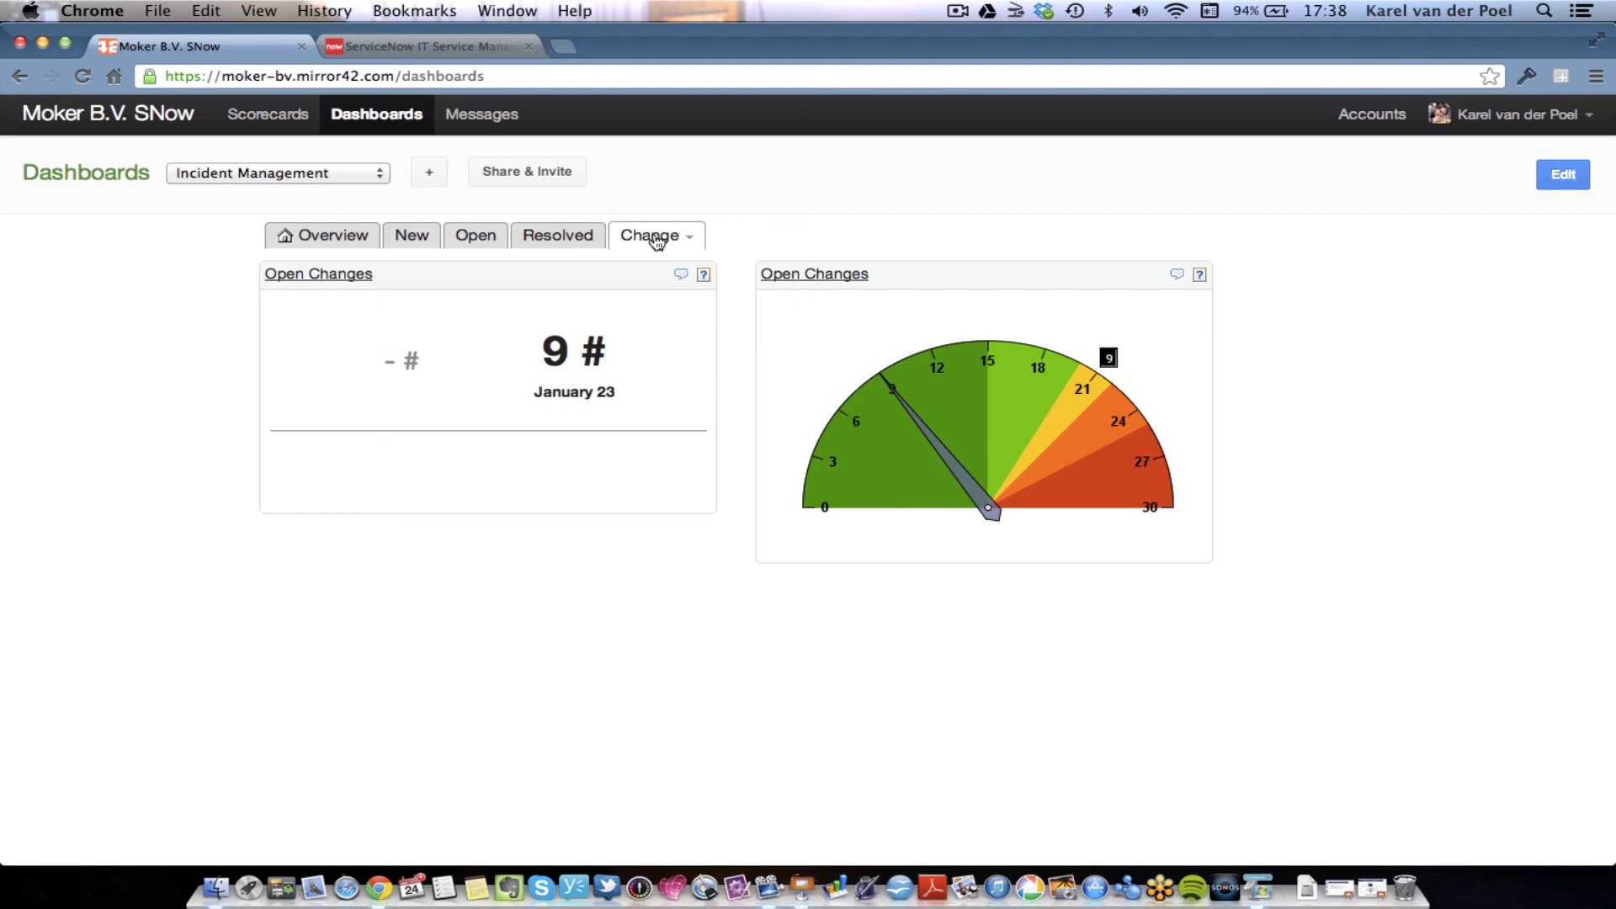
pyautogui.click(289, 125)
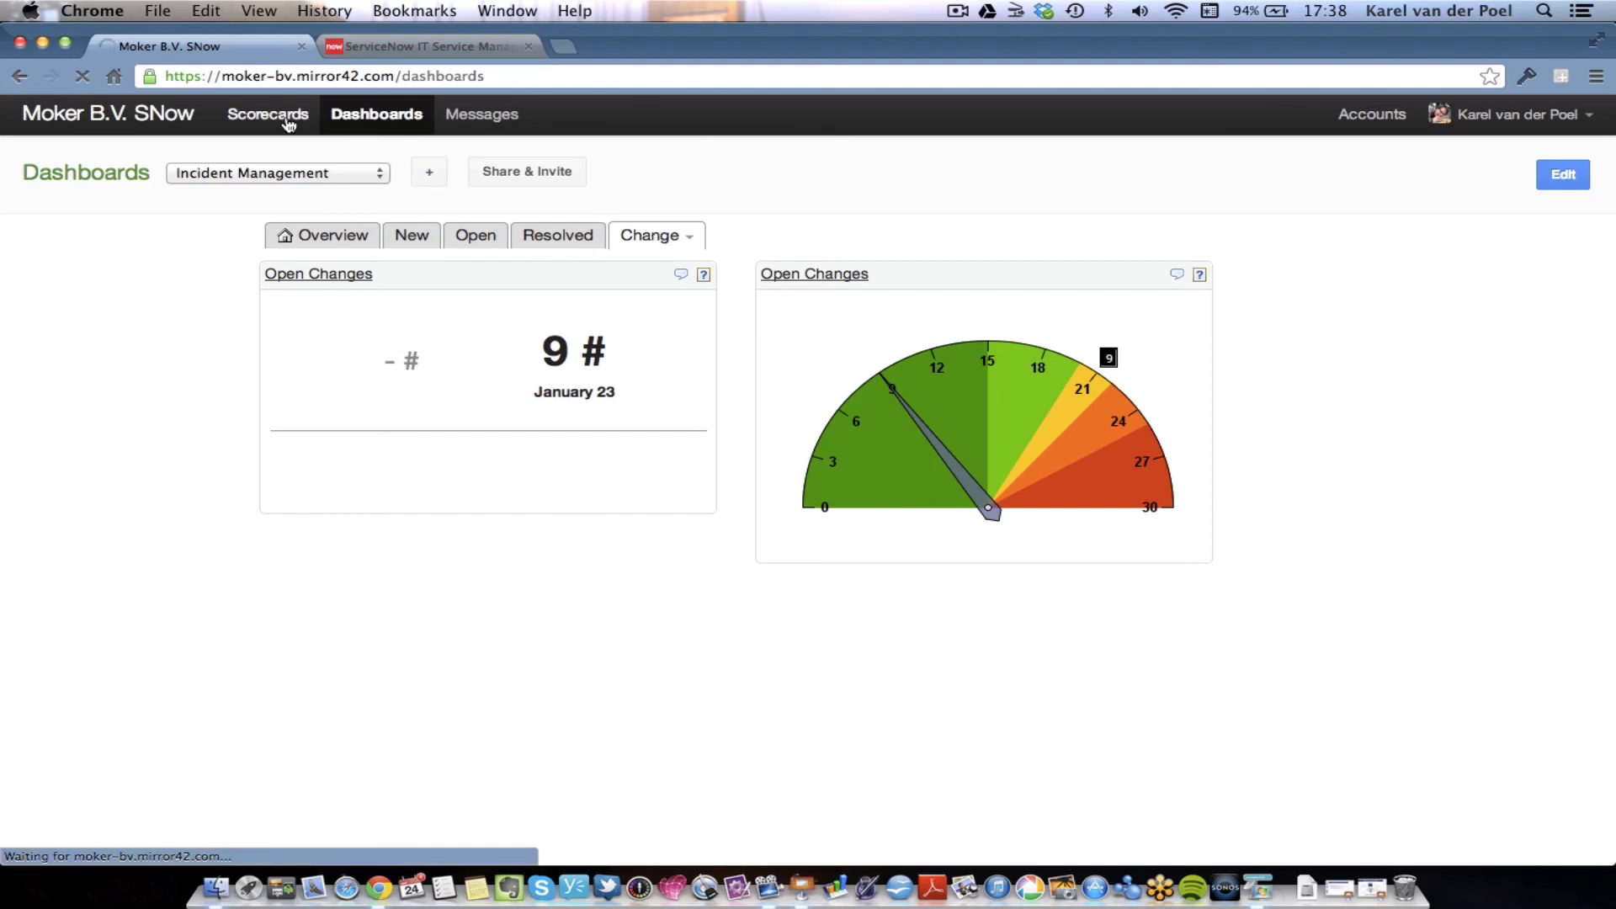